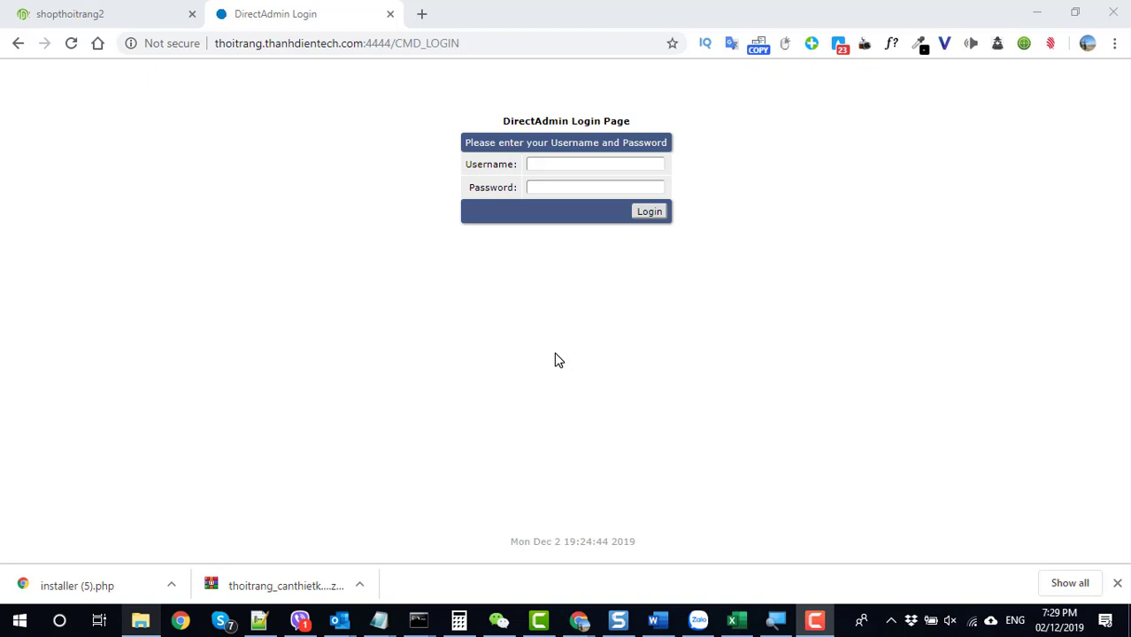
# Step: Log in to DirectAdmin with the hosting account's username and password
pyautogui.click(552, 163)
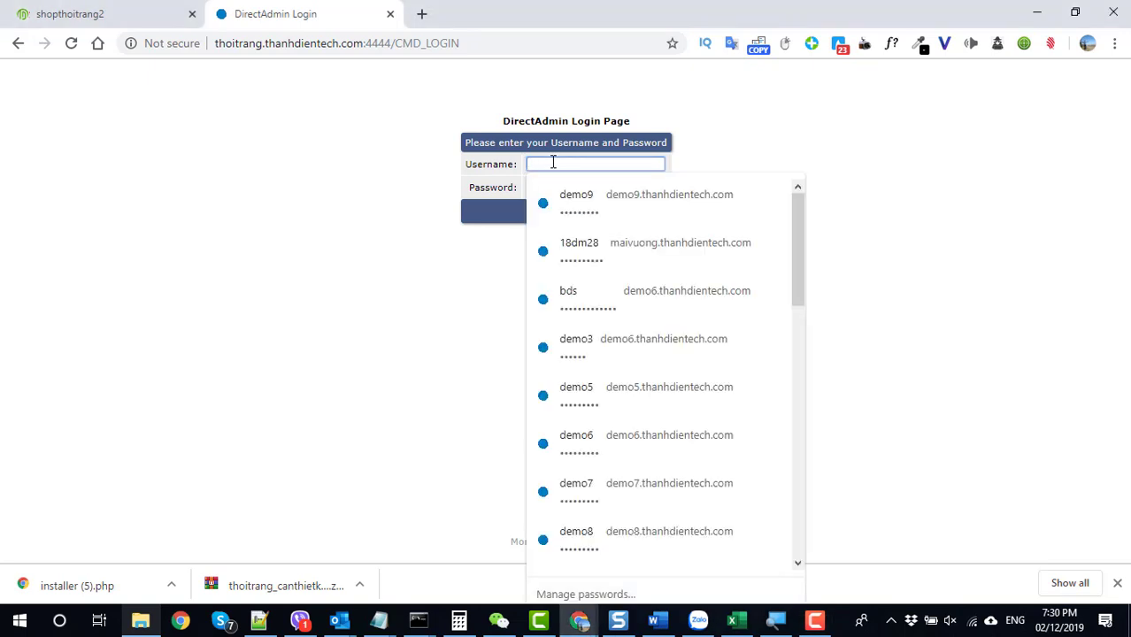
pyautogui.click(441, 276)
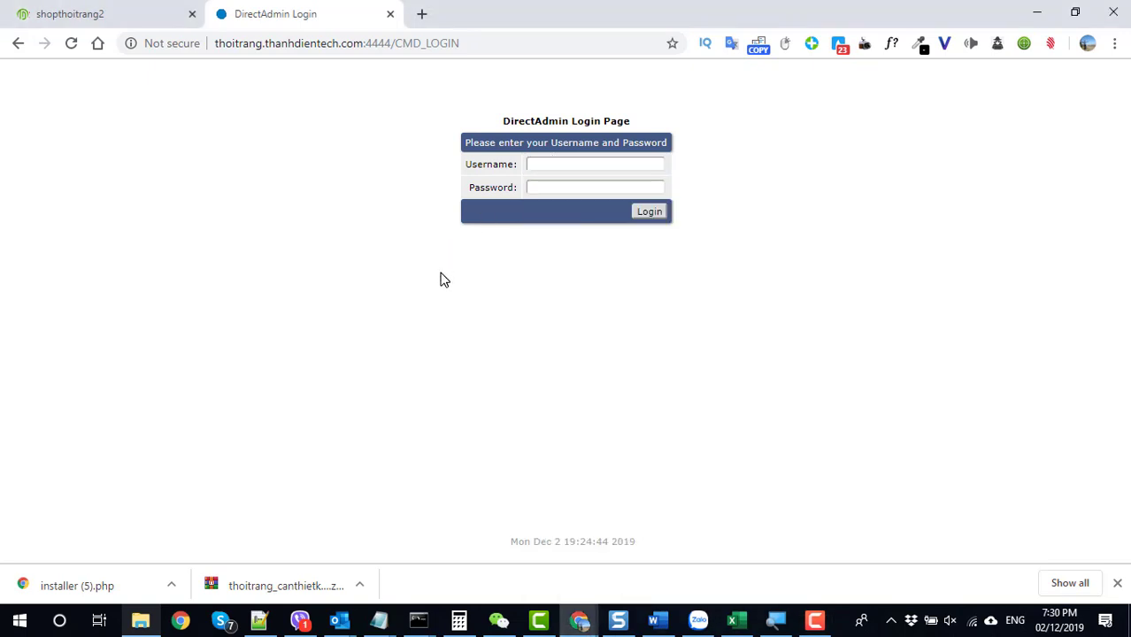
pyautogui.click(565, 164)
pyautogui.write('th')
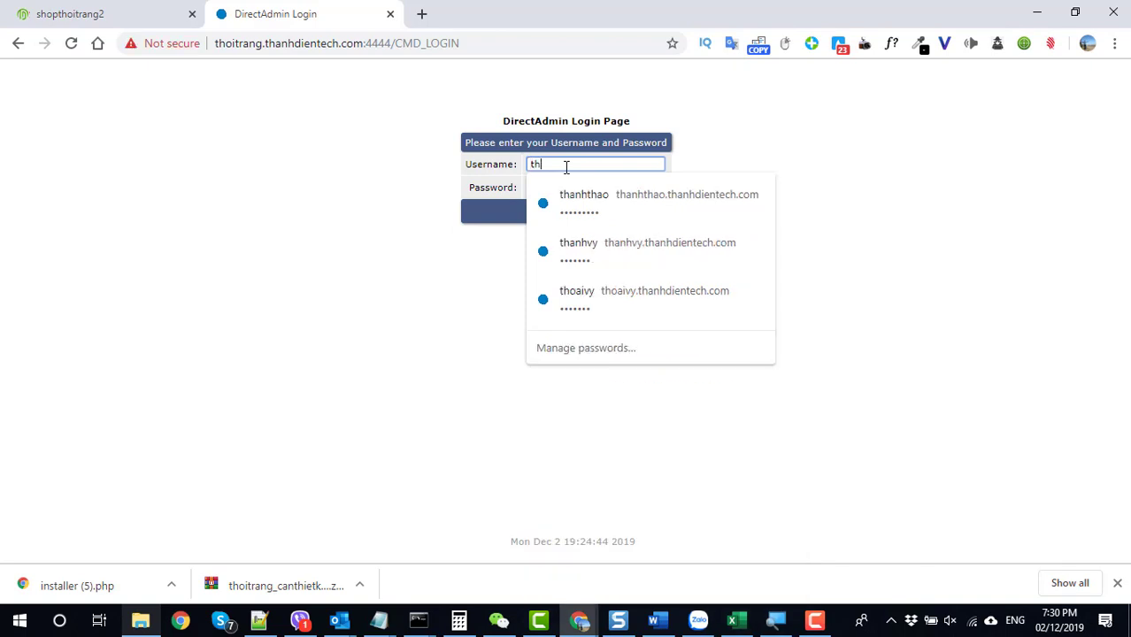
pyautogui.write('oitrang')
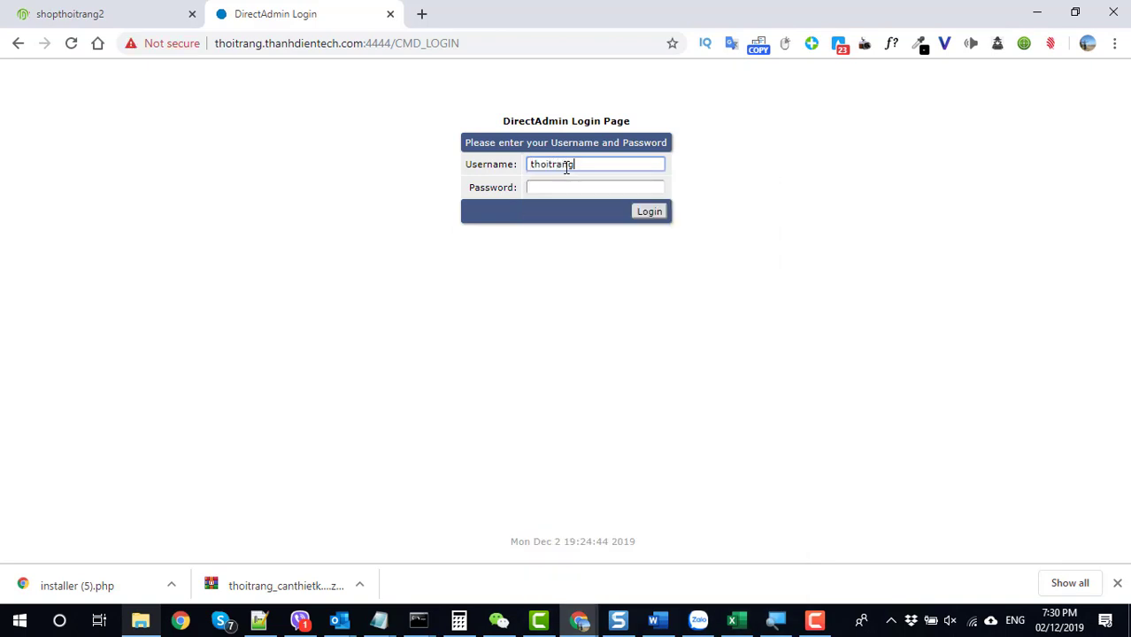
pyautogui.press('Tab')
pyautogui.write('•••••••')
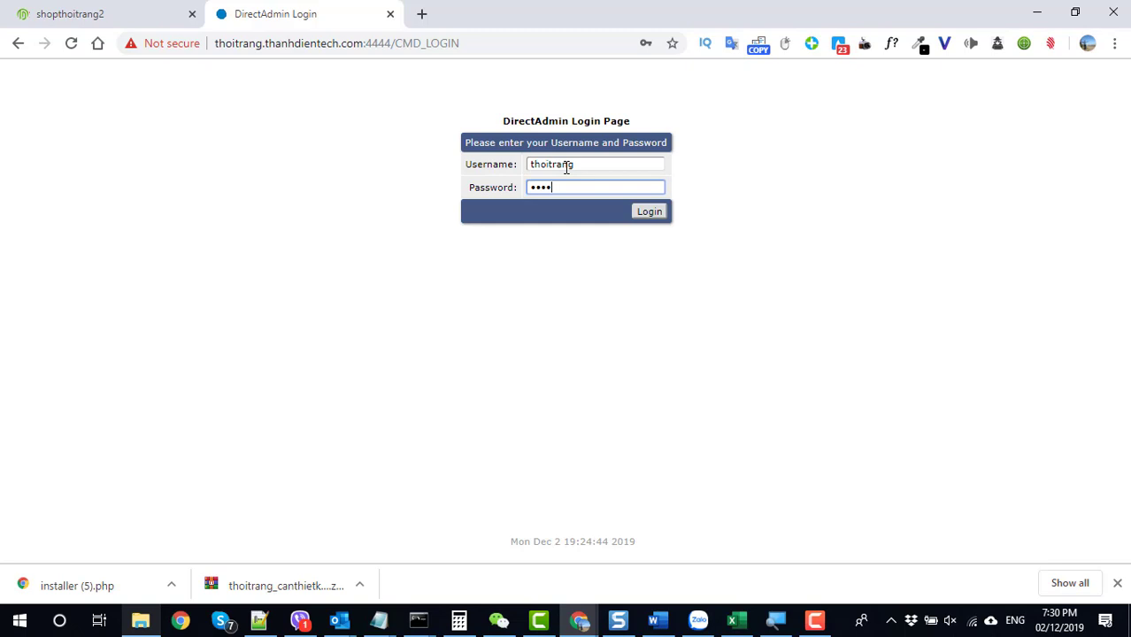
pyautogui.write('••')
pyautogui.press('Return')
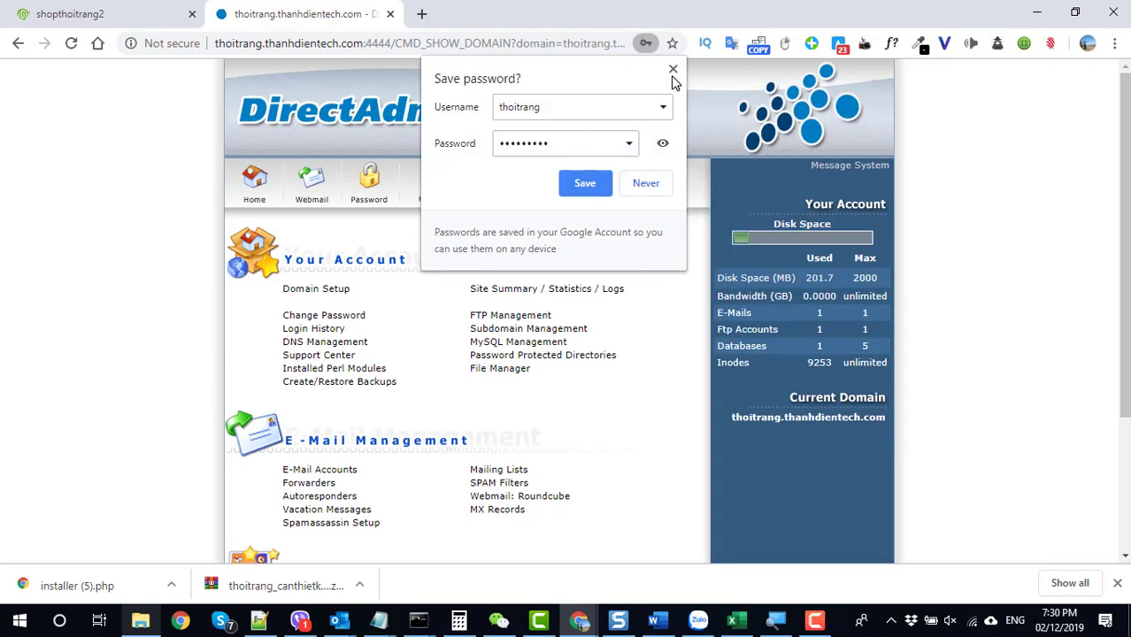
# Step: In the File Manager, select everything in public_html and delete it all
pyautogui.click(672, 69)
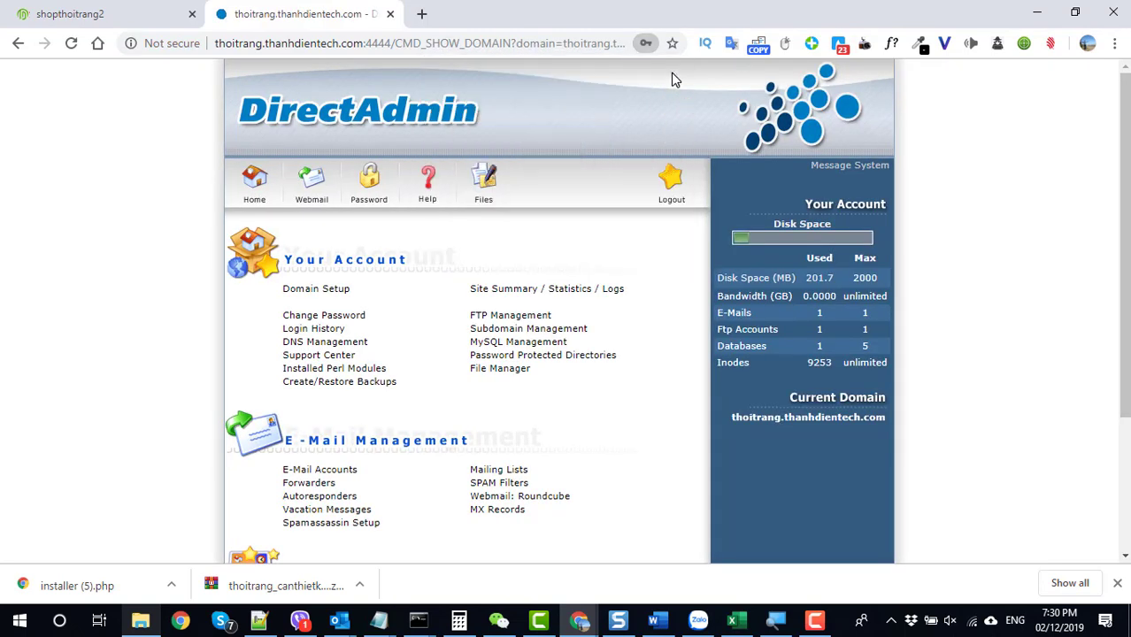
pyautogui.click(482, 186)
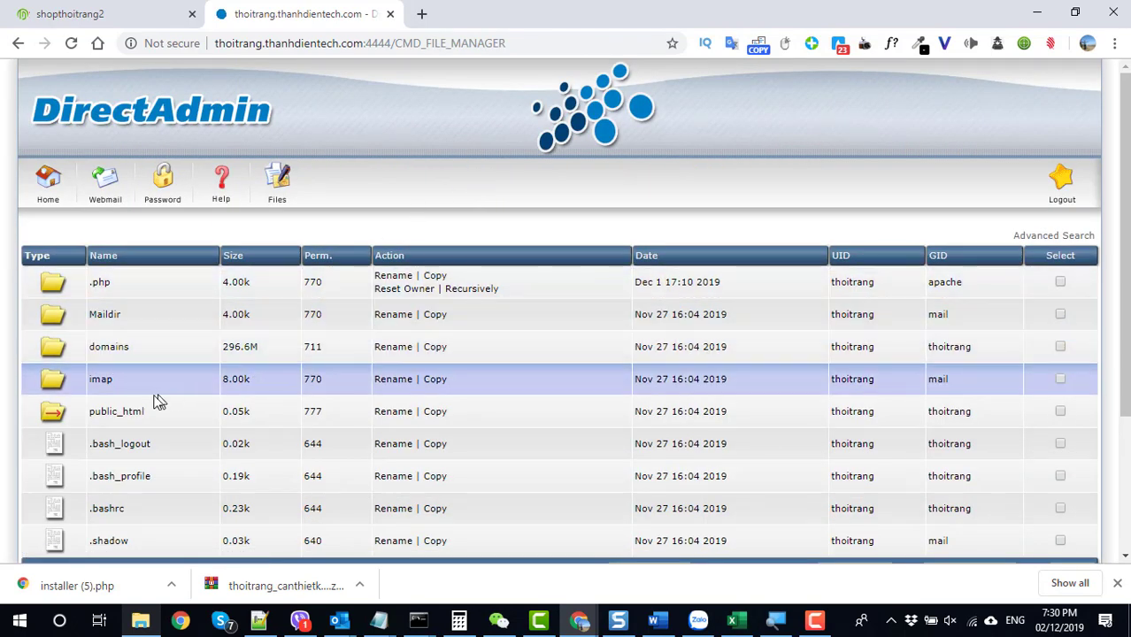
pyautogui.click(118, 414)
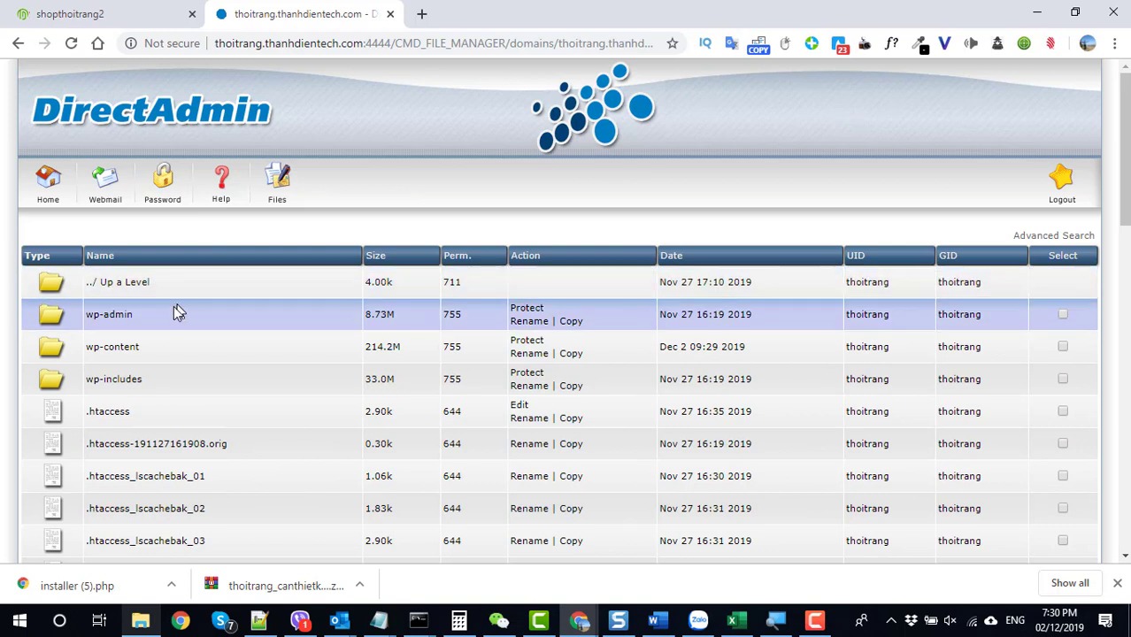
pyautogui.moveTo(177, 311); pyautogui.dragTo(85, 315)
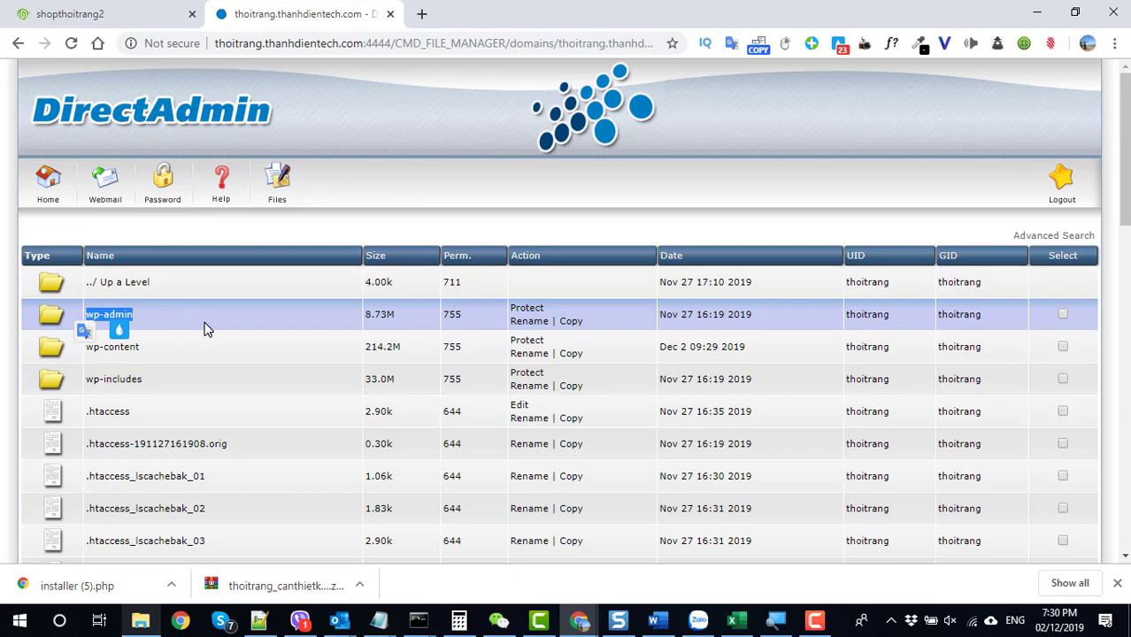
pyautogui.click(1061, 257)
pyautogui.scroll(-5, 1066, 336)
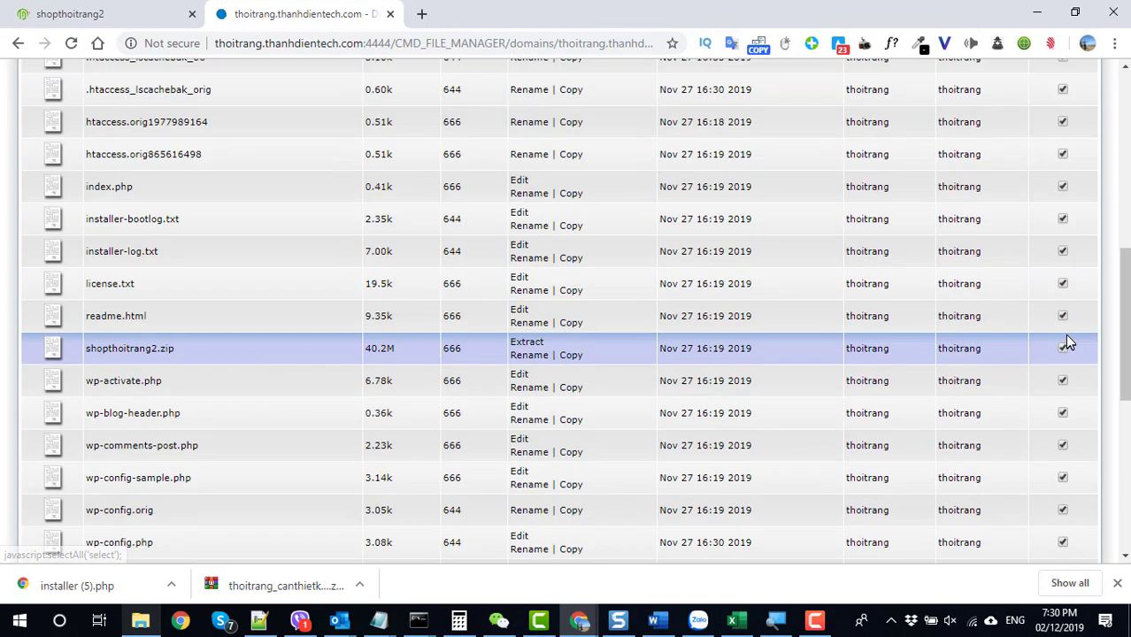
pyautogui.scroll(-5, 1065, 343)
pyautogui.scroll(1, 1070, 380)
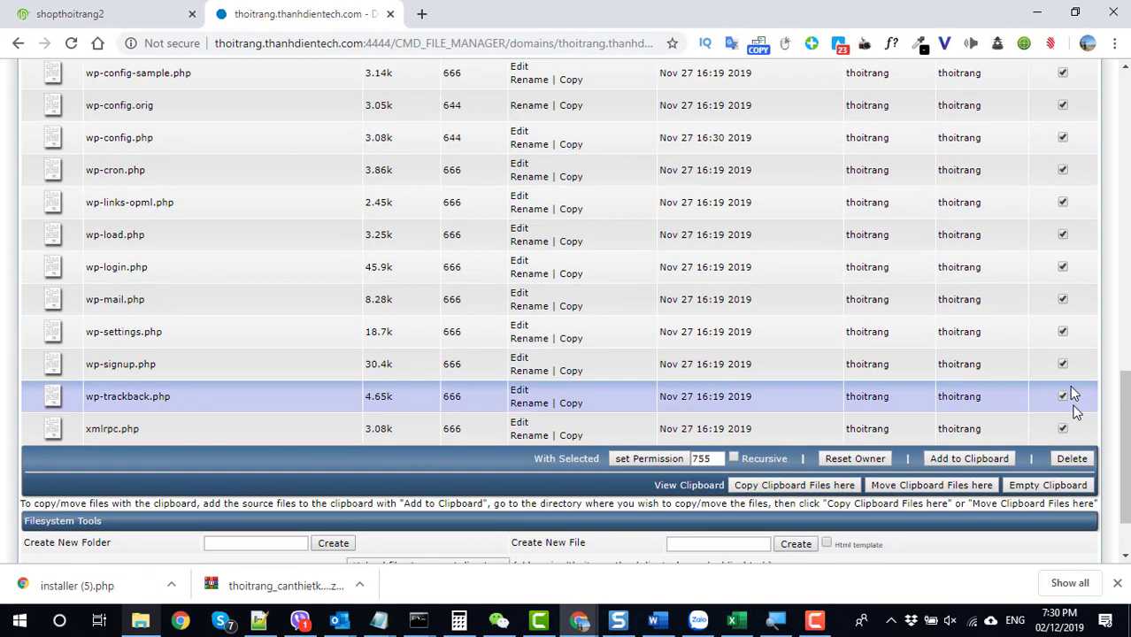
pyautogui.click(1072, 458)
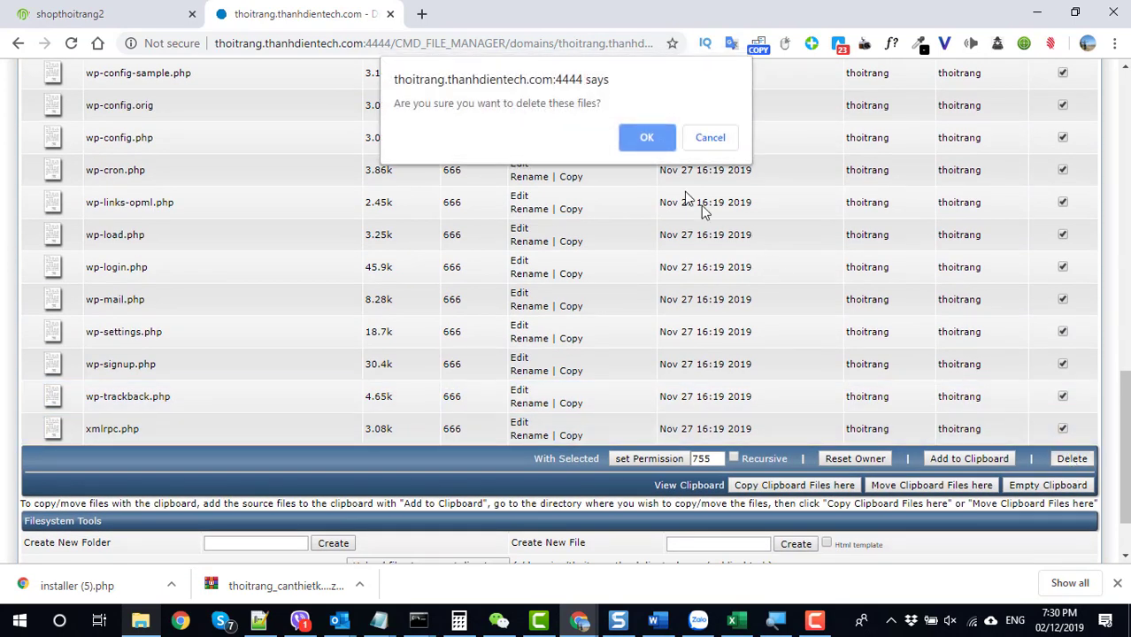
pyautogui.click(648, 138)
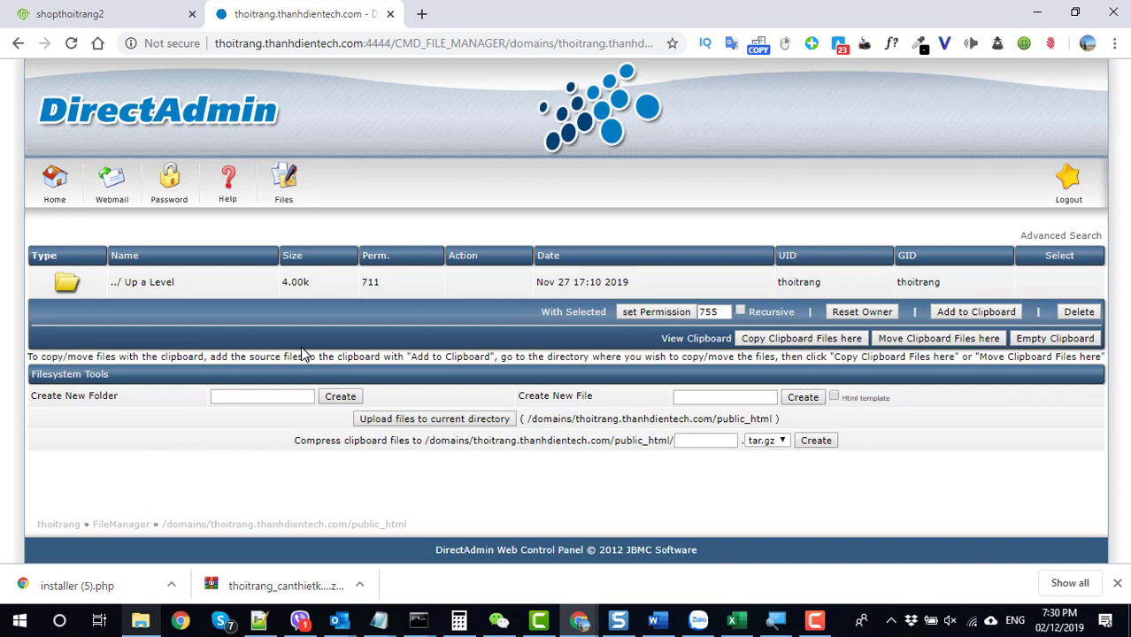
pyautogui.doubleClick(575, 44)
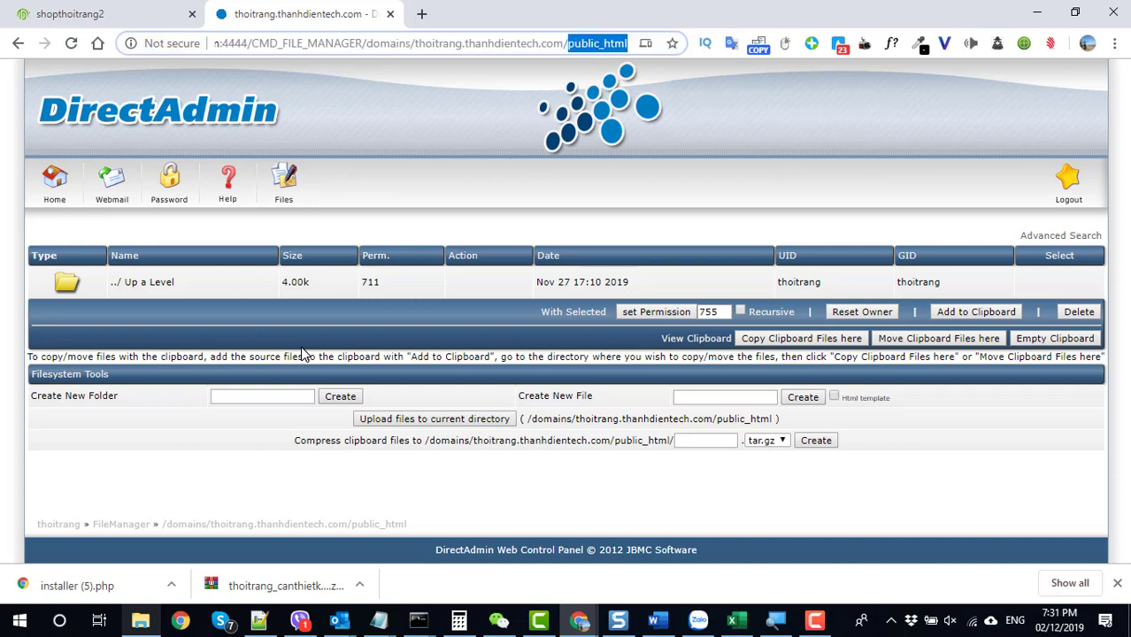
pyautogui.click(568, 45)
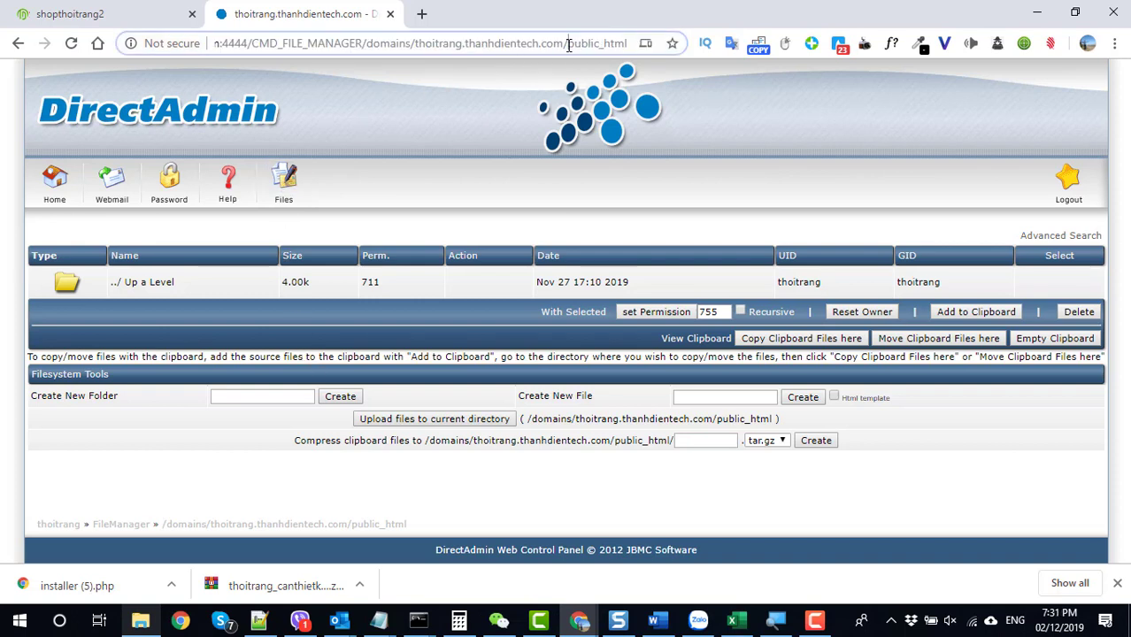
pyautogui.doubleClick(584, 44)
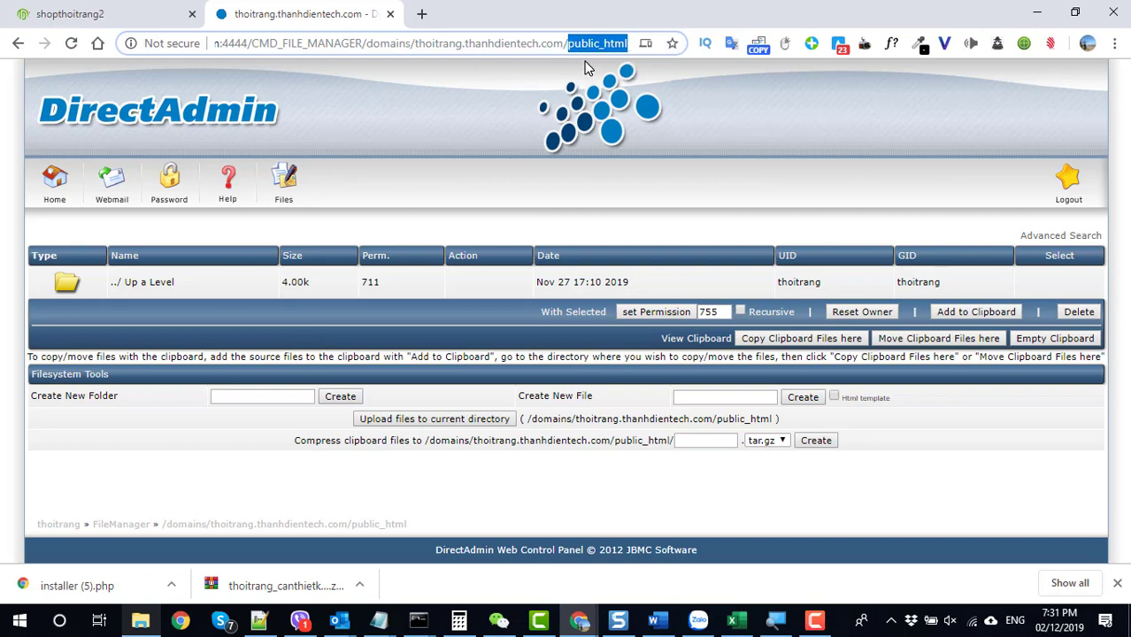
pyautogui.click(854, 377)
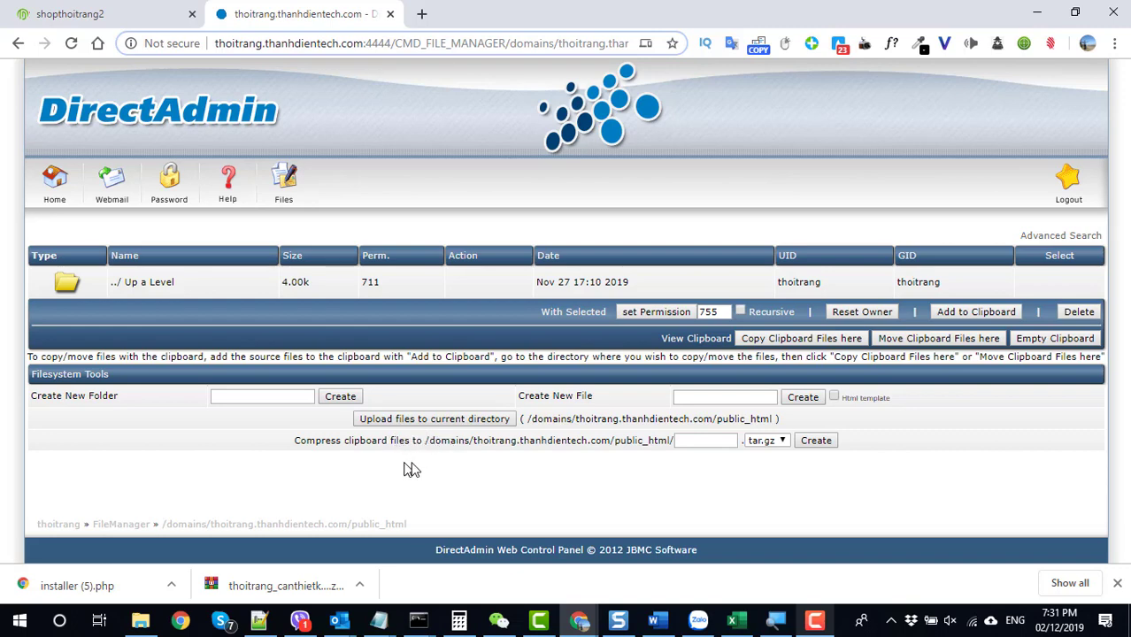
# Step: On the upload form, choose installer.php from the SOURCE CAI folder as the first file
pyautogui.click(416, 421)
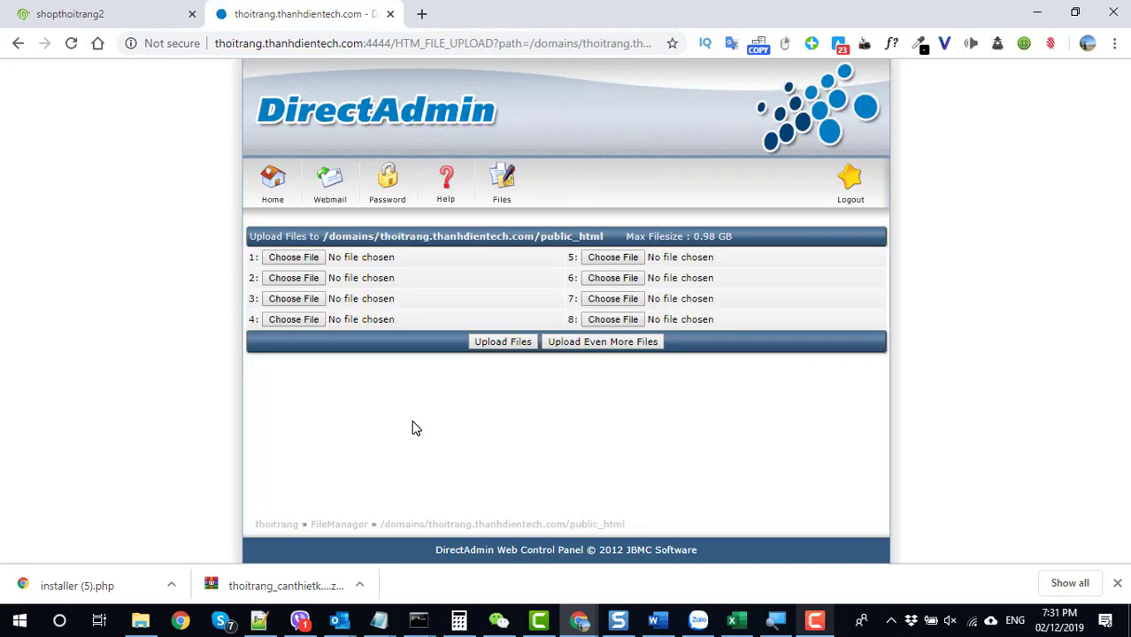
pyautogui.click(302, 257)
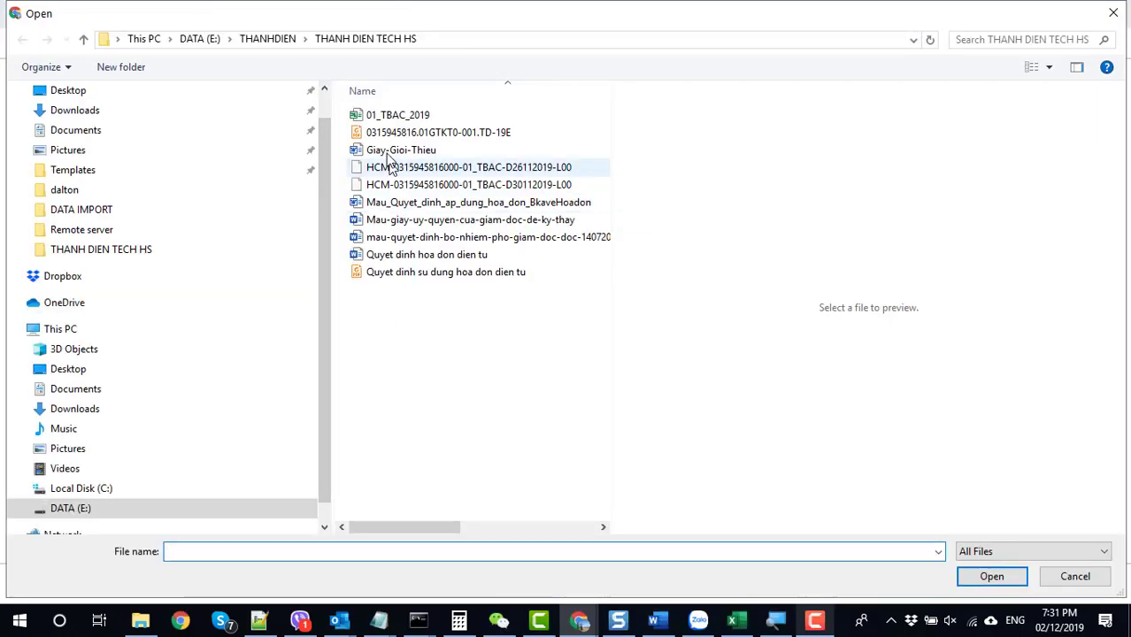
pyautogui.click(289, 40)
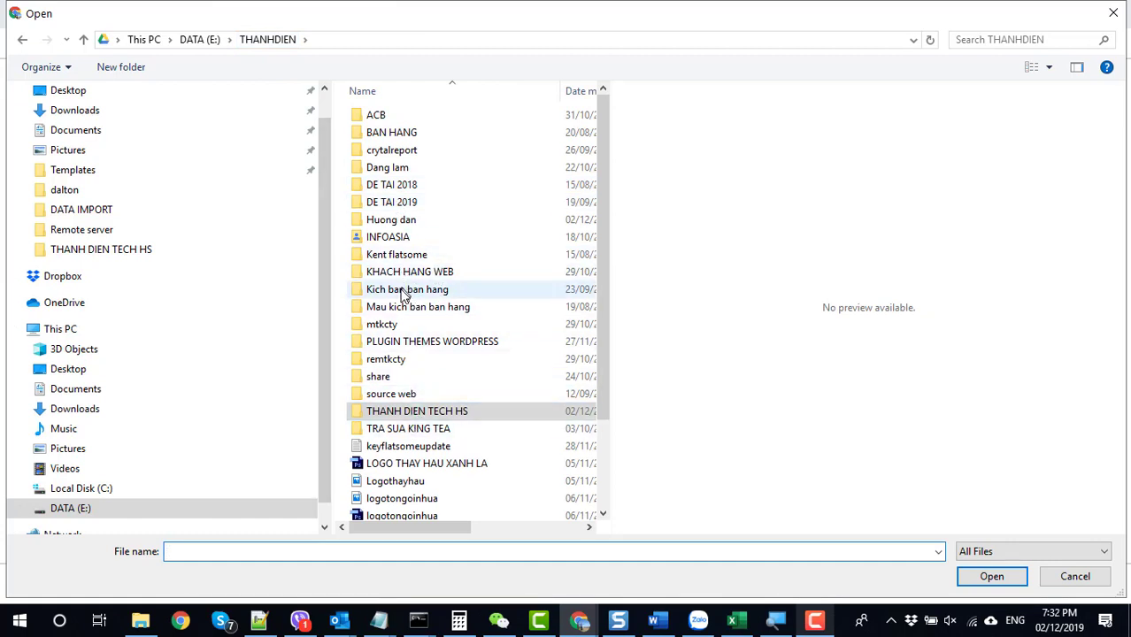
pyautogui.doubleClick(400, 221)
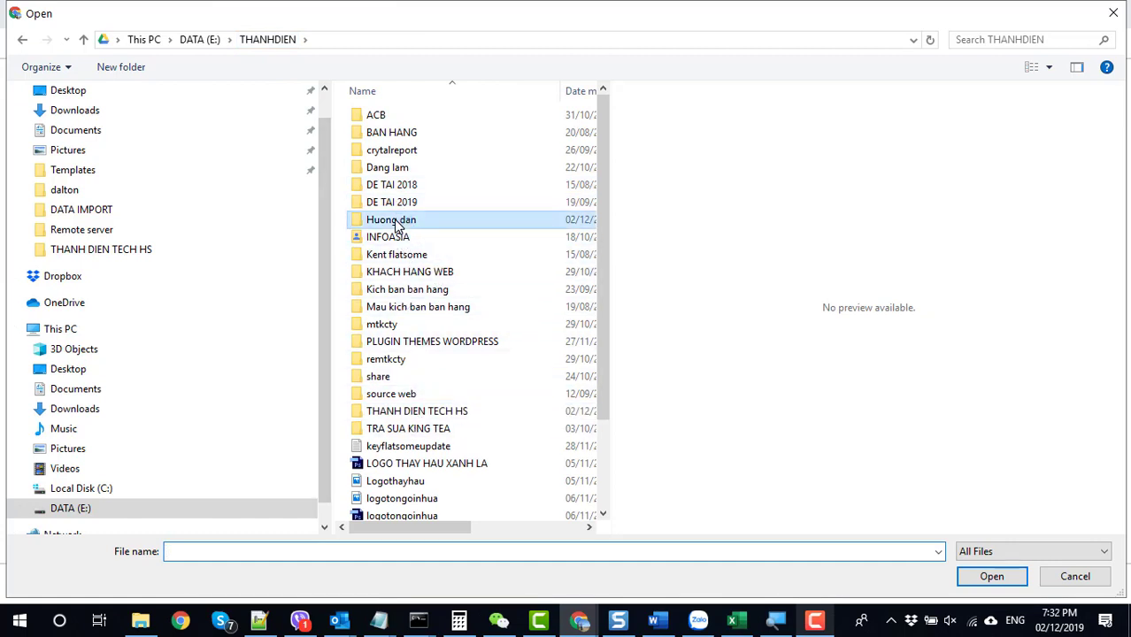
pyautogui.doubleClick(412, 220)
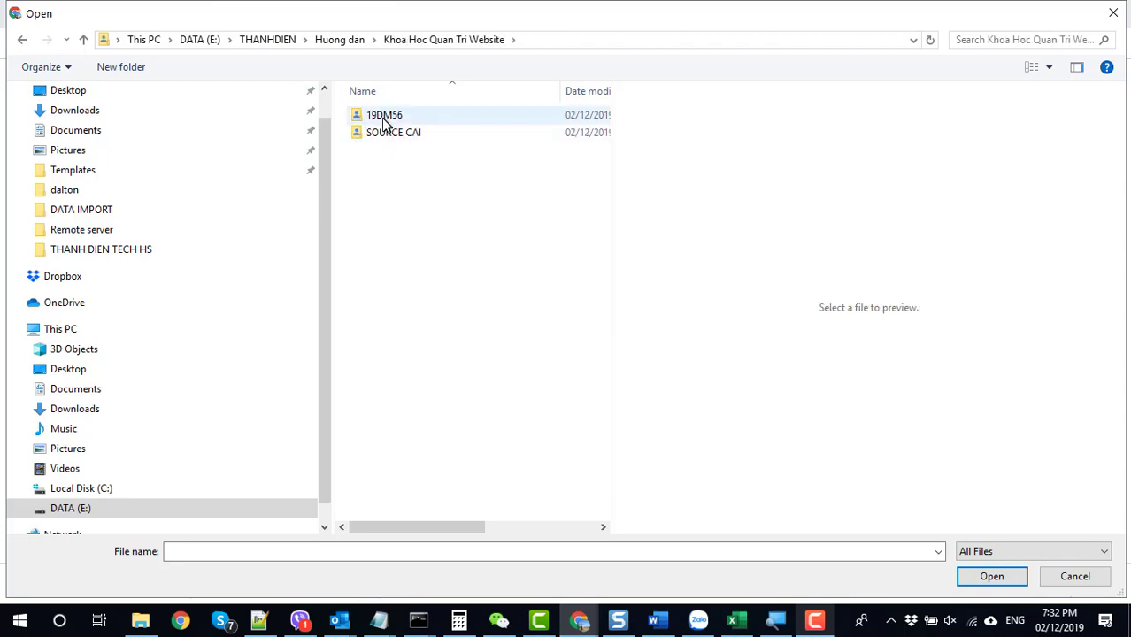
pyautogui.click(383, 119)
pyautogui.doubleClick(383, 121)
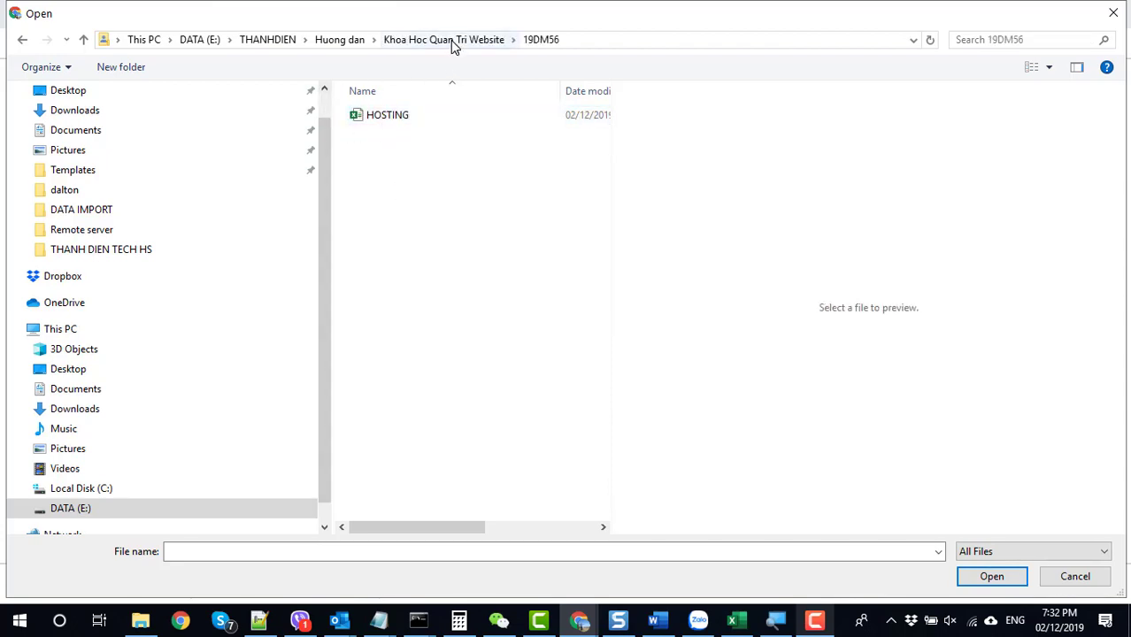
pyautogui.click(416, 40)
pyautogui.doubleClick(393, 132)
pyautogui.doubleClick(386, 116)
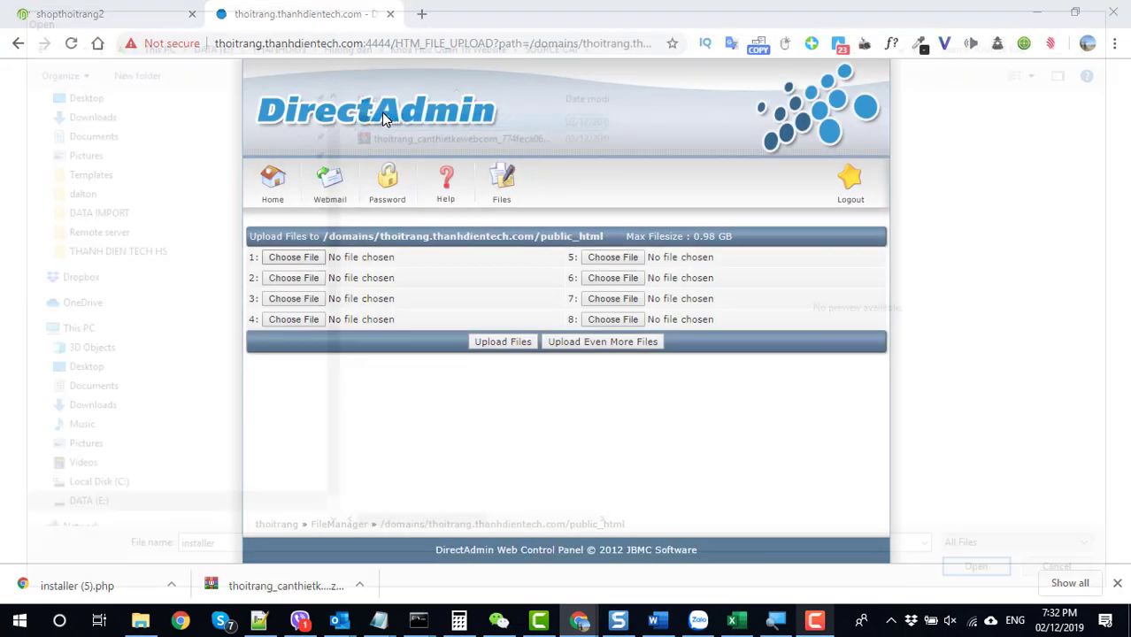
# Step: Add the site's backup archive zip as the second file to upload
pyautogui.click(357, 262)
pyautogui.doubleClick(442, 138)
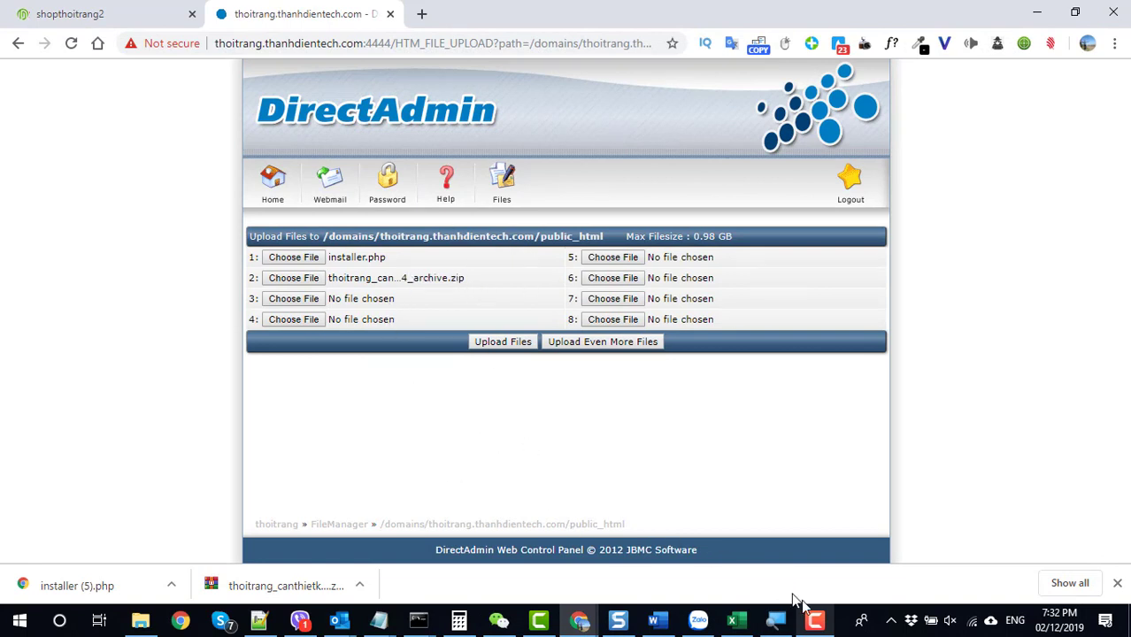
pyautogui.click(814, 620)
pyautogui.click(814, 620)
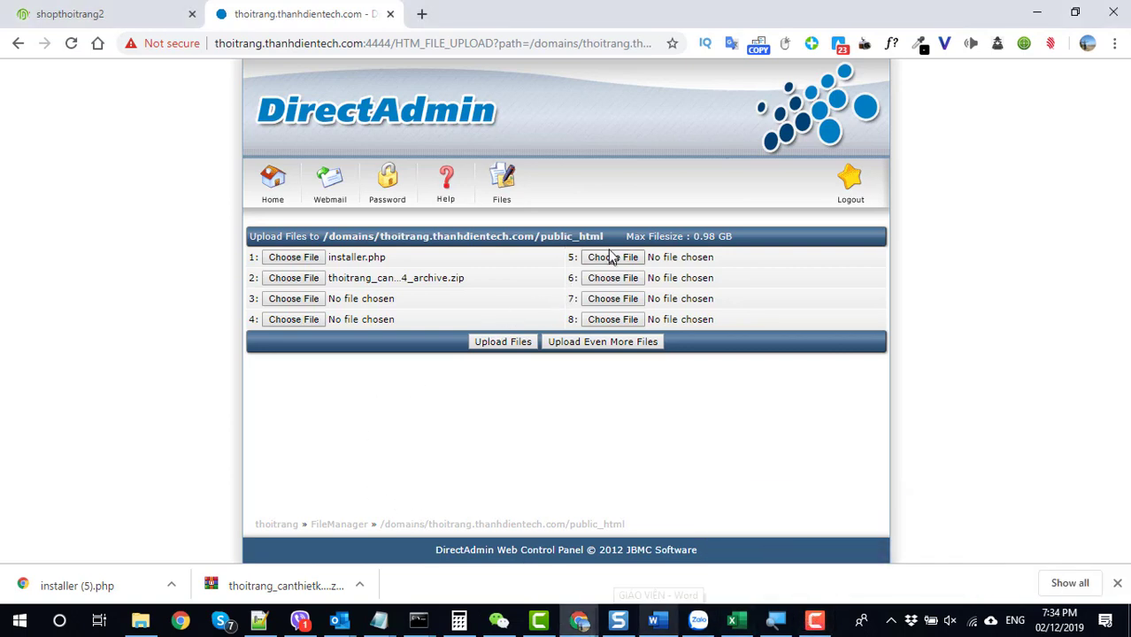
pyautogui.moveTo(608, 237); pyautogui.dragTo(535, 238)
pyautogui.click(507, 417)
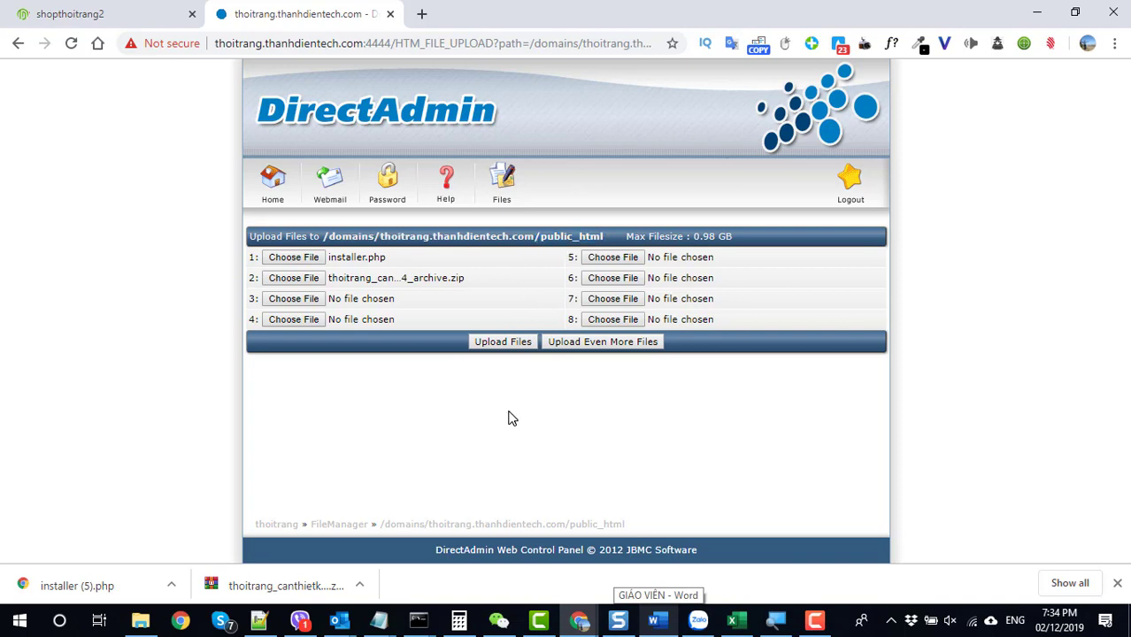
# Step: Upload installer.php and the archive zip into public_html and wait for completion
pyautogui.click(500, 343)
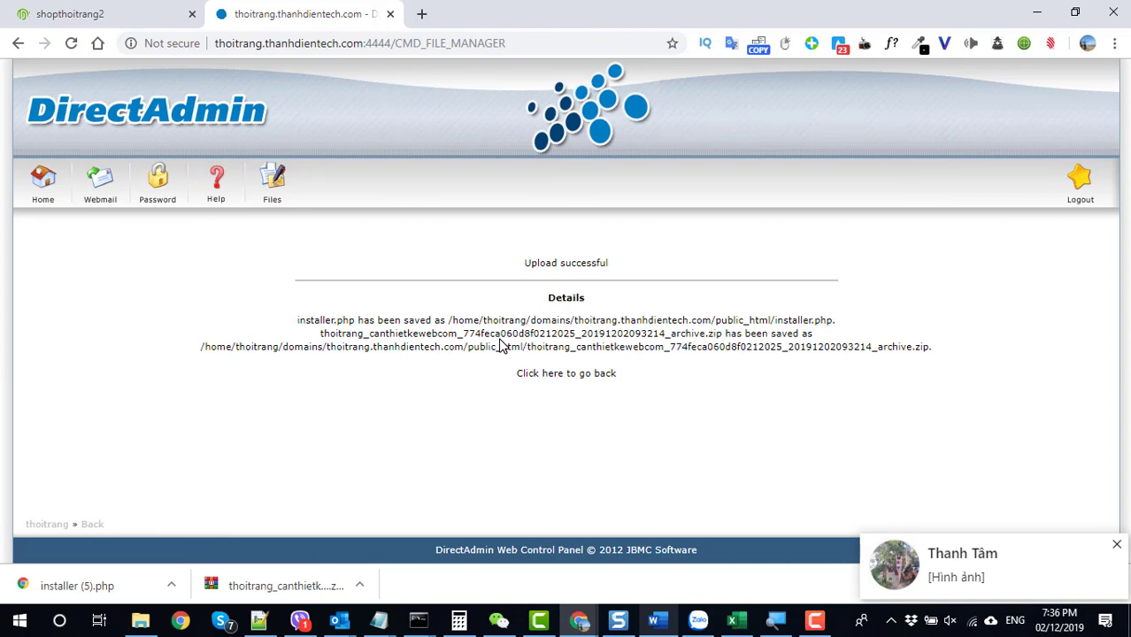
# Step: Dismiss the Zalo chat window and return to the public_html file listing
pyautogui.click(962, 561)
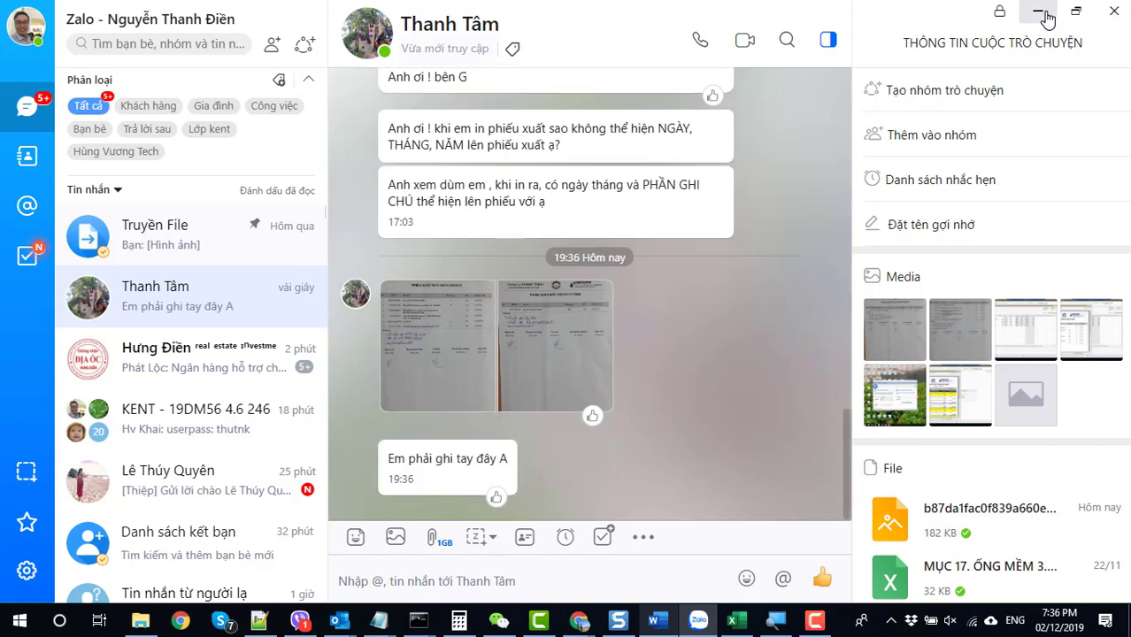
pyautogui.click(1040, 13)
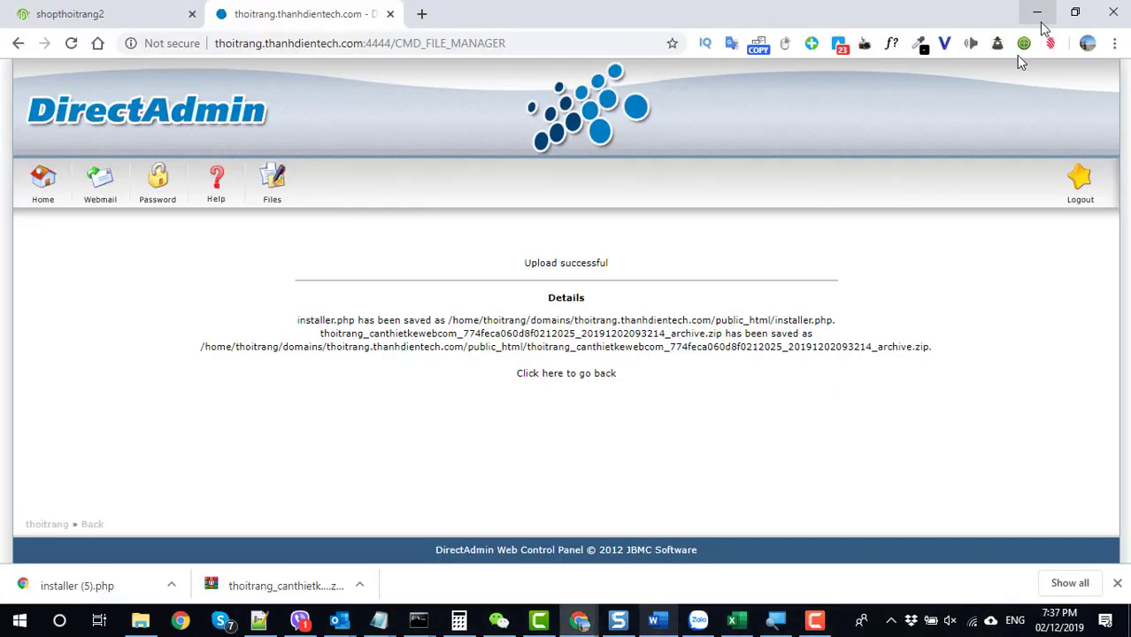
pyautogui.click(551, 378)
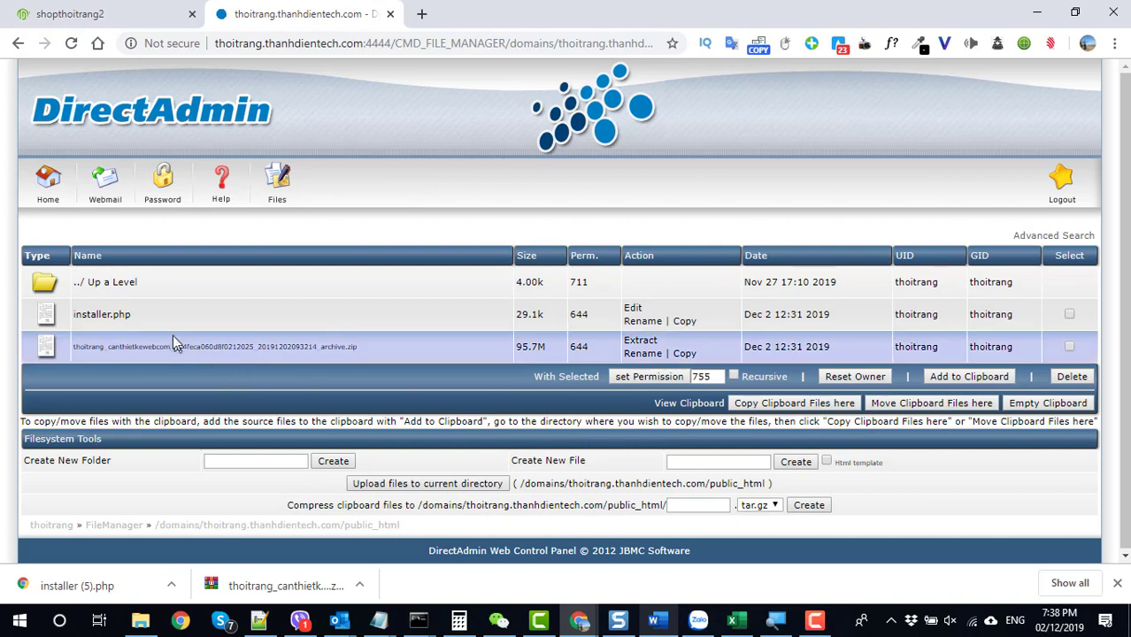
# Step: Check the installer.php and archive file names, then return to the control panel home
pyautogui.moveTo(140, 322)
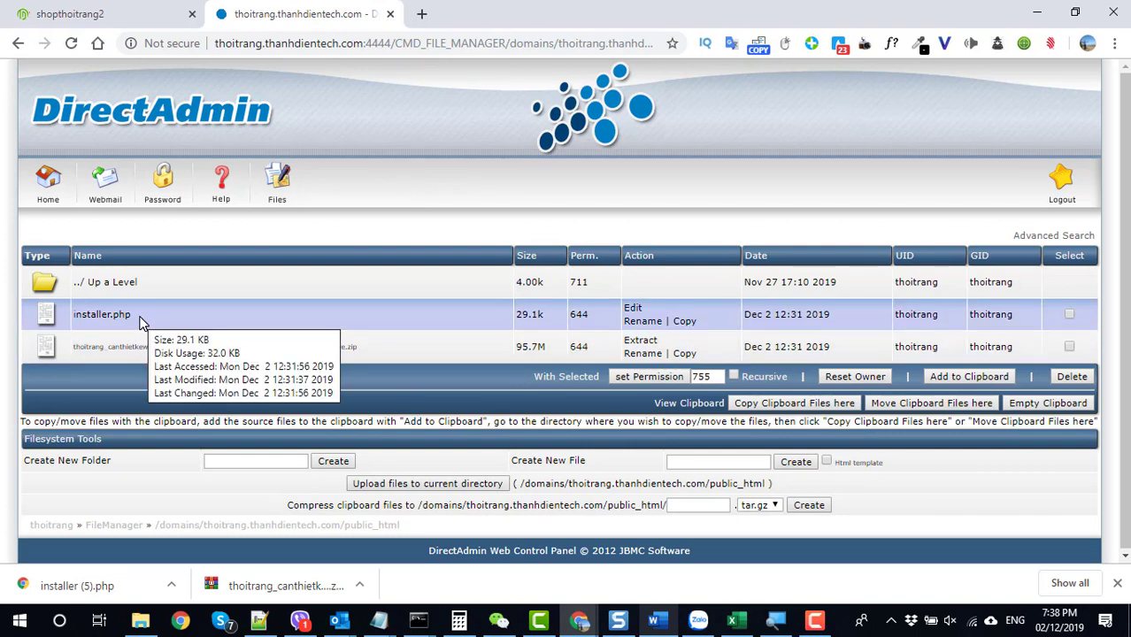
pyautogui.moveTo(140, 322); pyautogui.dragTo(80, 335)
pyautogui.moveTo(373, 349); pyautogui.dragTo(79, 353)
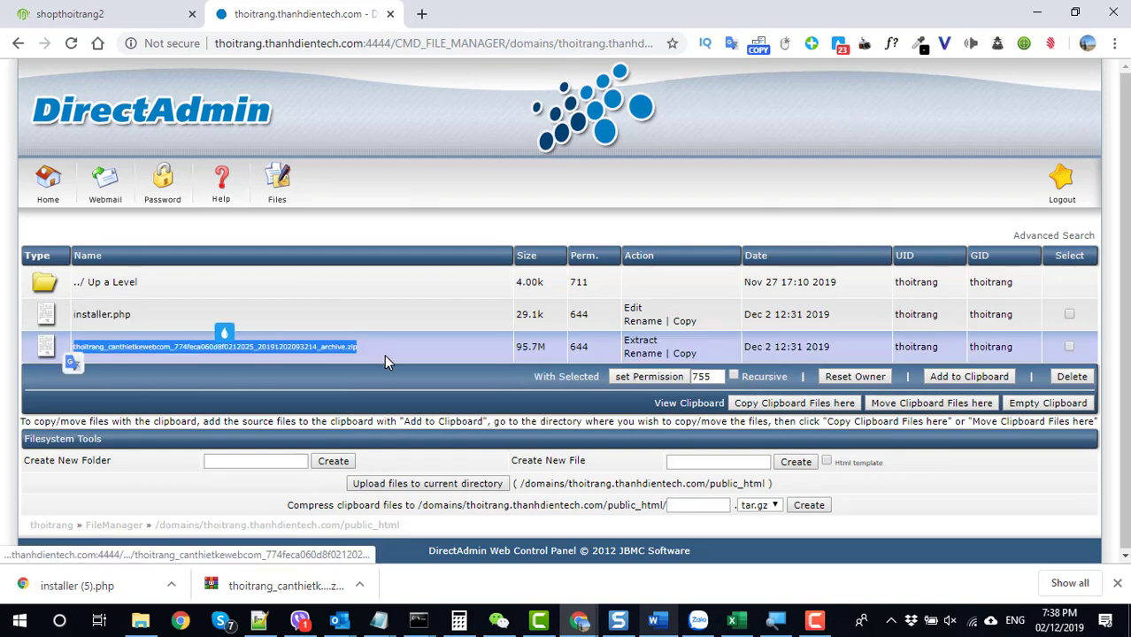
pyautogui.click(361, 388)
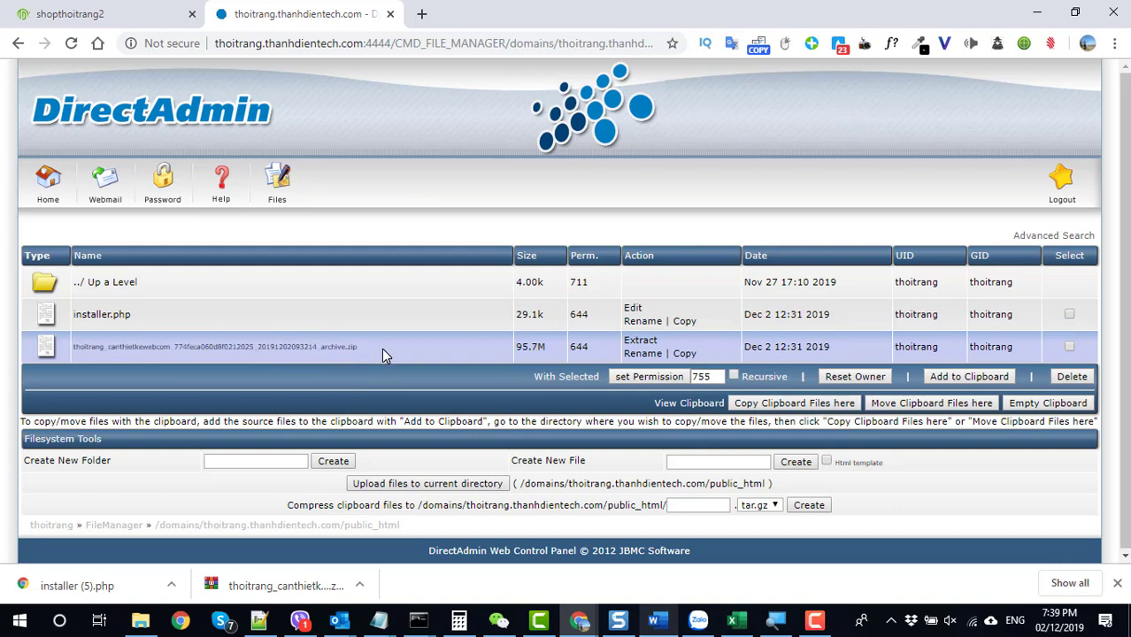
pyautogui.moveTo(379, 347); pyautogui.dragTo(76, 368)
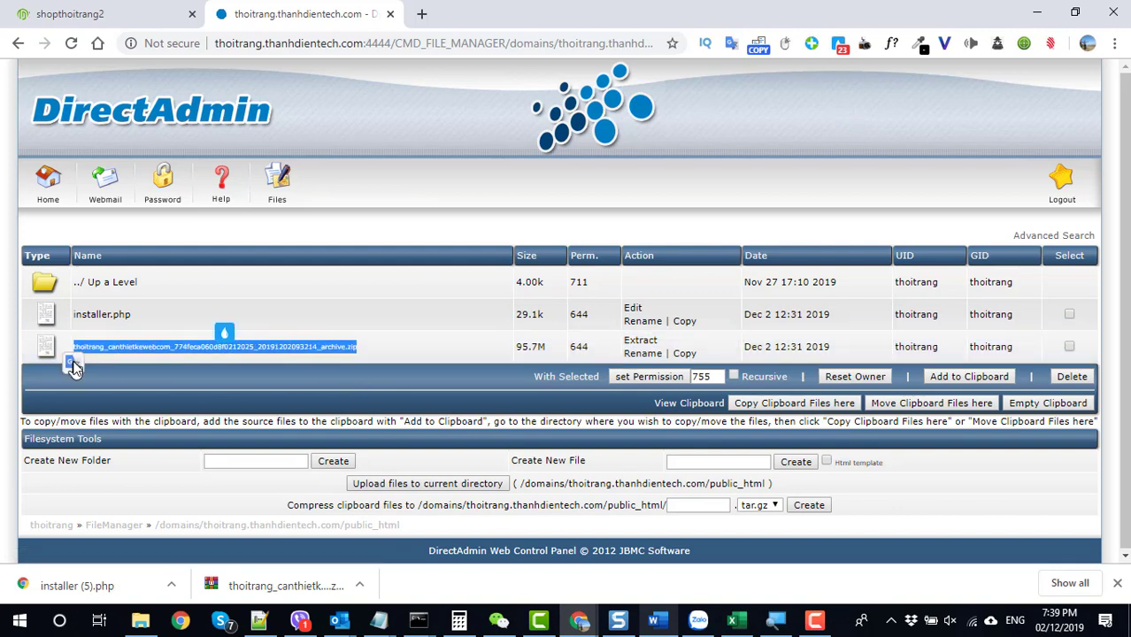
pyautogui.click(46, 183)
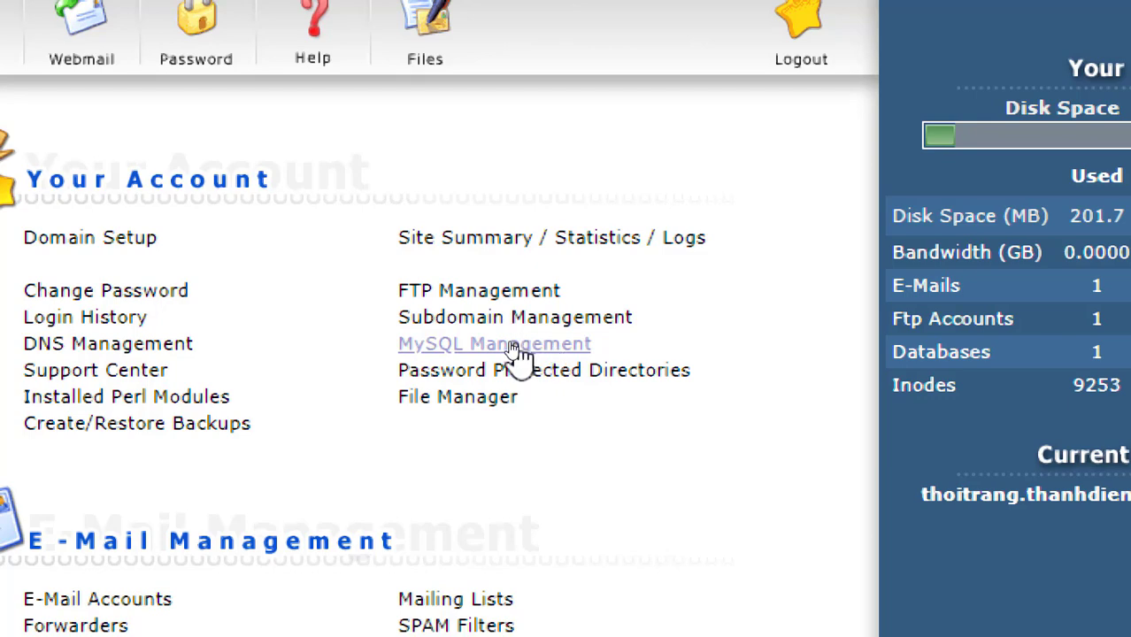
# Step: Delete the thoitrang_user database from MySQL Management
pyautogui.click(464, 345)
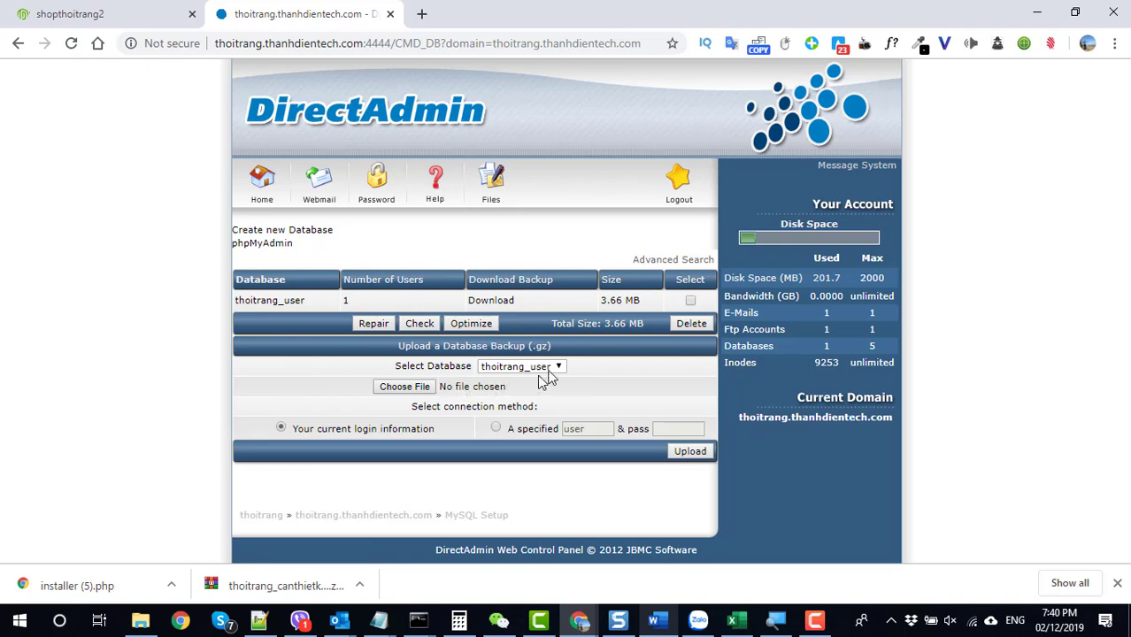
pyautogui.click(689, 303)
pyautogui.click(691, 324)
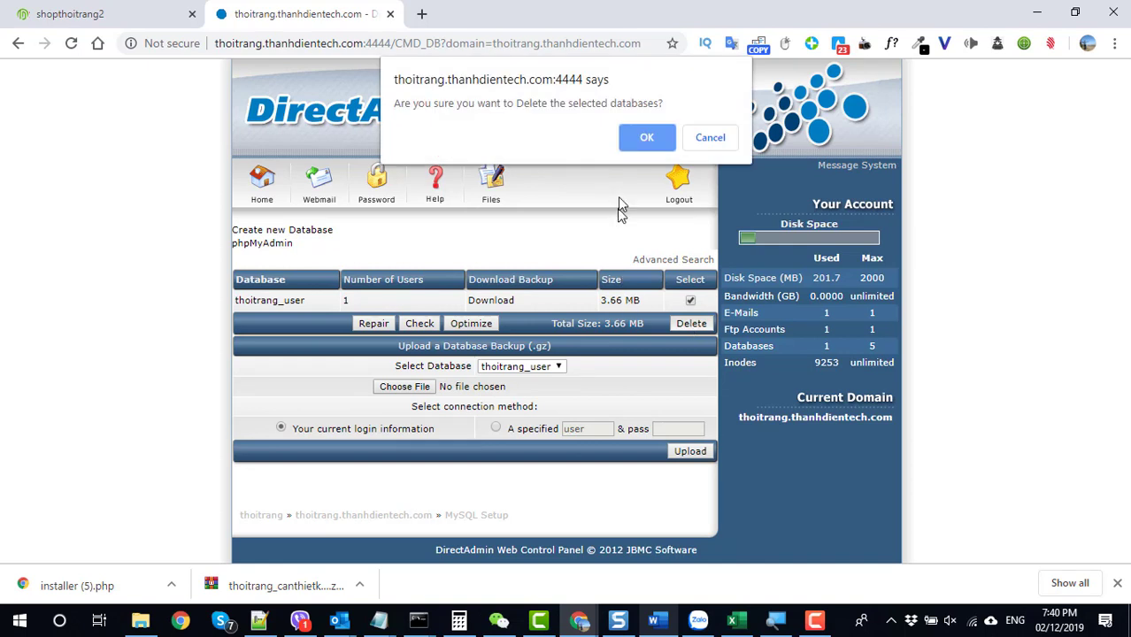
pyautogui.click(647, 141)
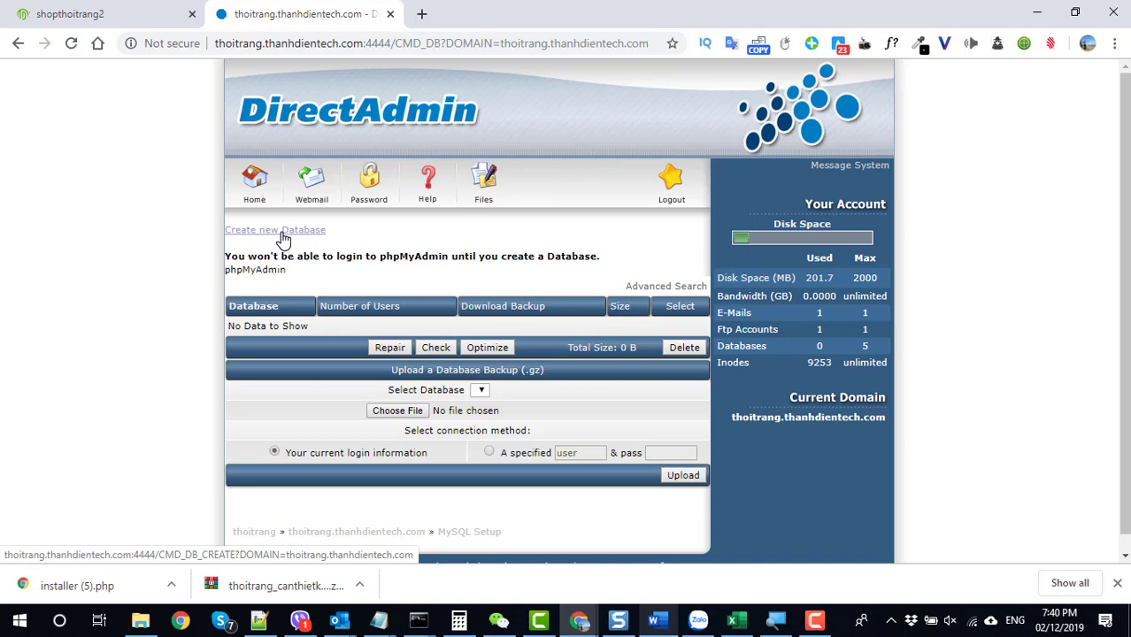
# Step: Enter database name 'data', username 'user' and a random password in the new-database form
pyautogui.click(281, 231)
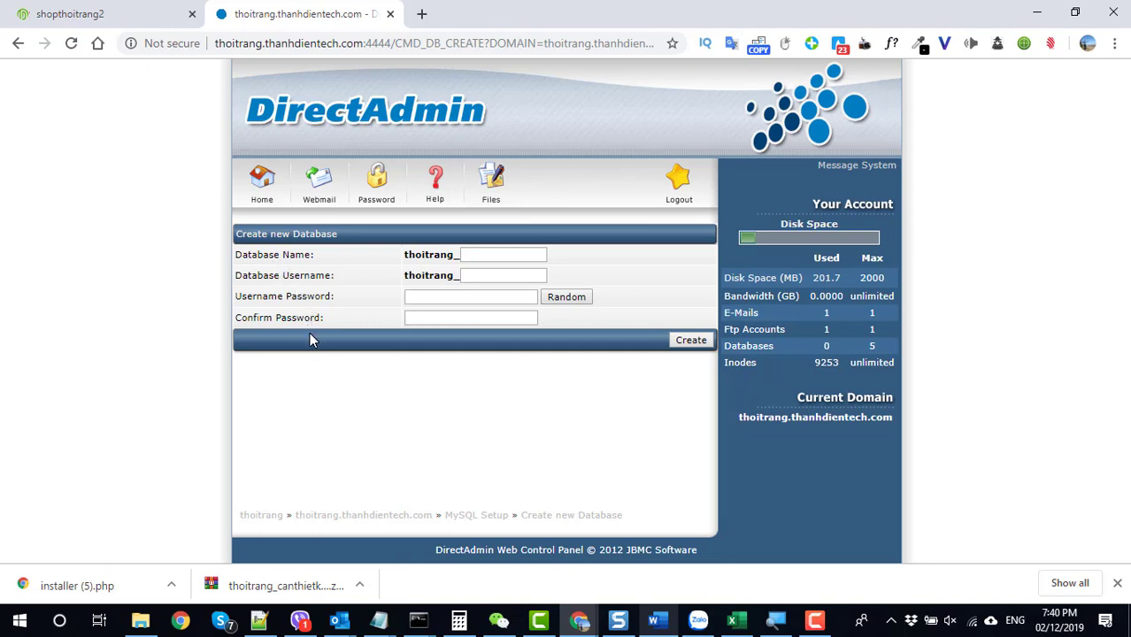
pyautogui.click(473, 256)
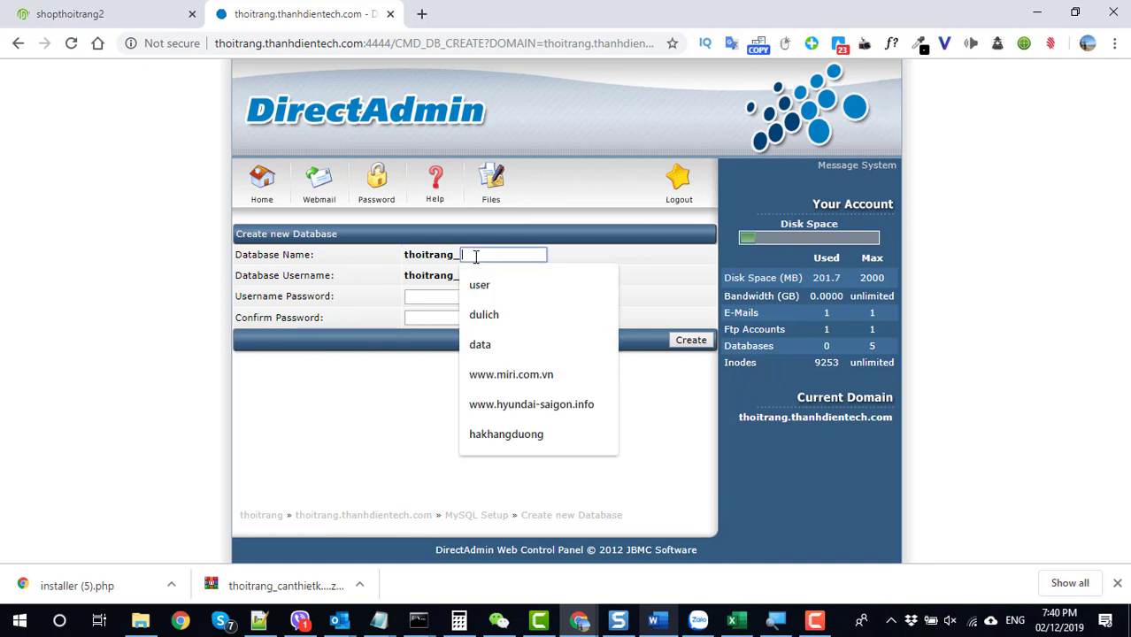
pyautogui.click(359, 395)
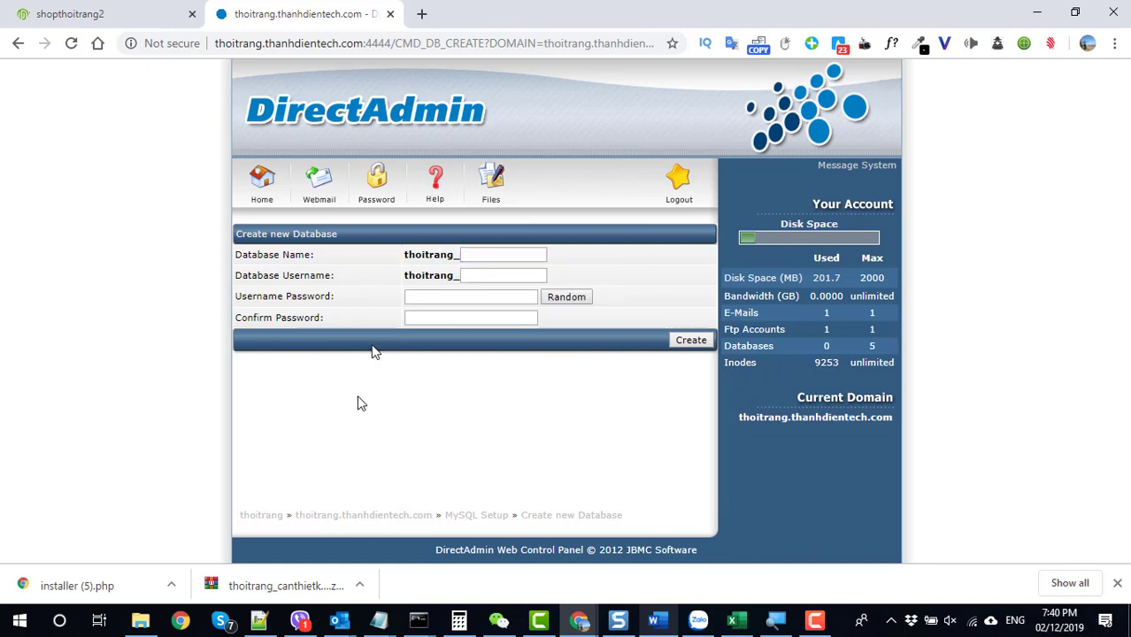
pyautogui.click(494, 254)
pyautogui.write('data')
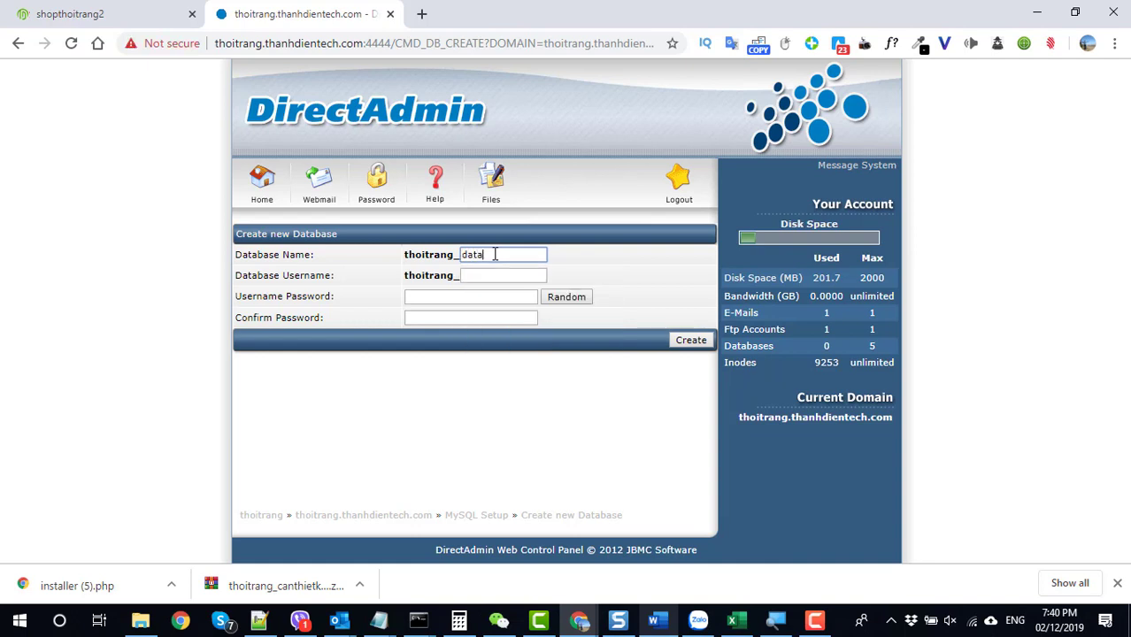
pyautogui.press('Tab')
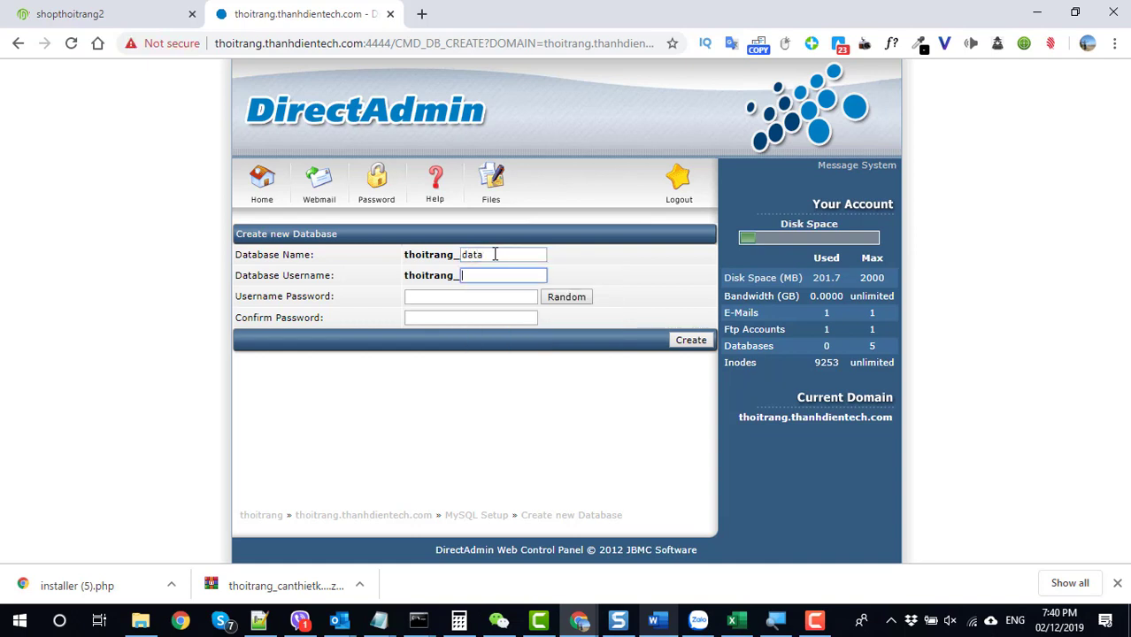
pyautogui.write('user')
pyautogui.press('Tab')
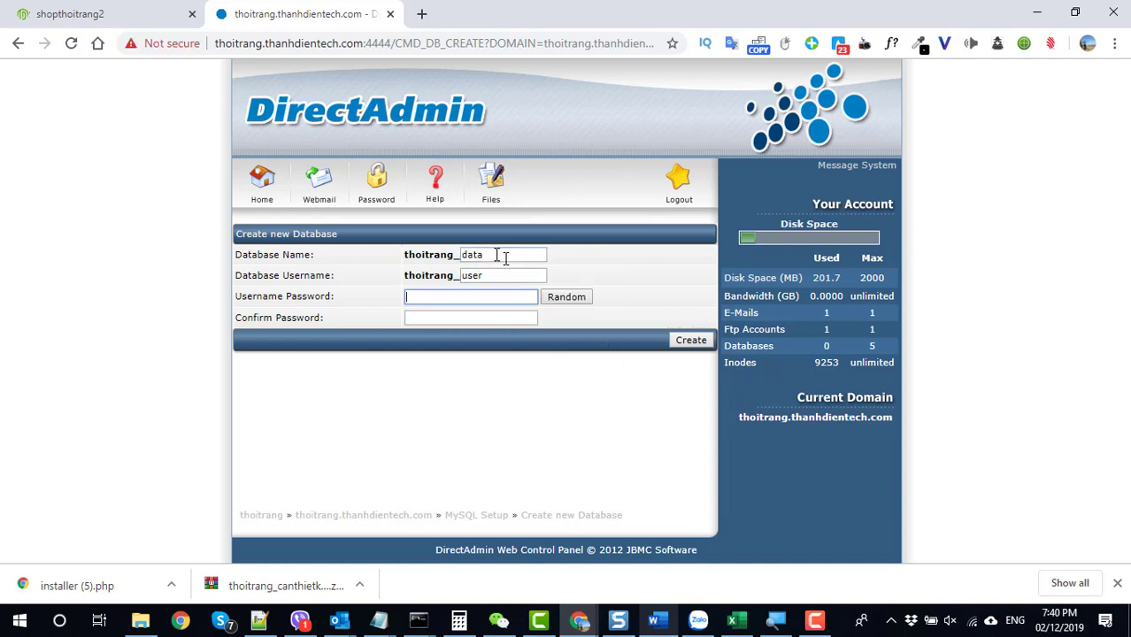
pyautogui.click(563, 299)
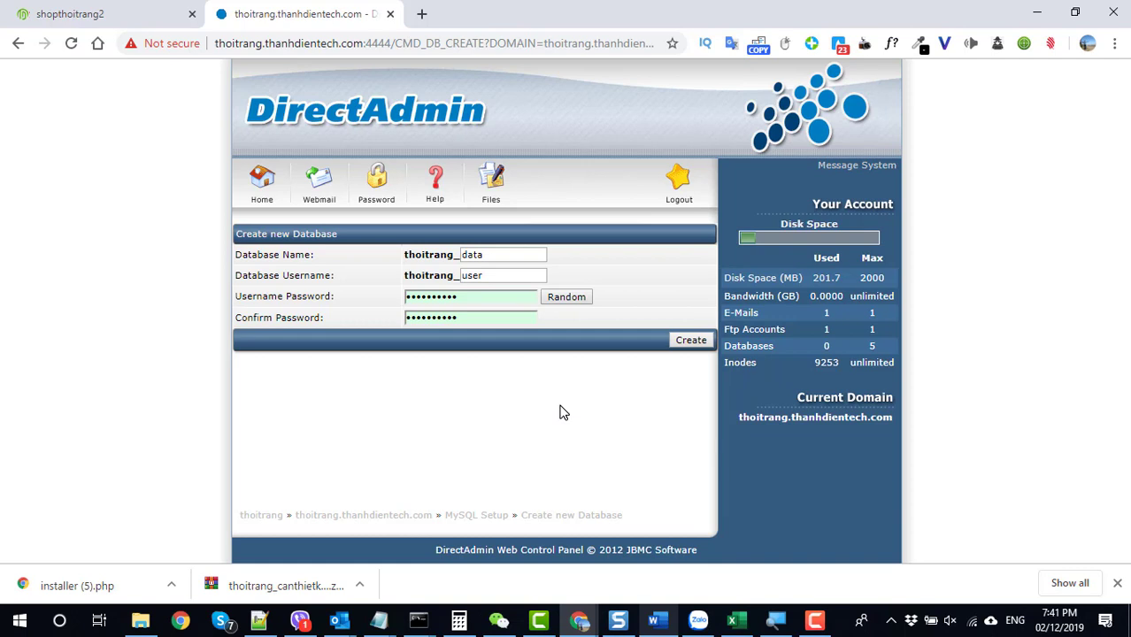
# Step: Create the thoitrang_data database with user thoitrang_user on localhost
pyautogui.click(815, 623)
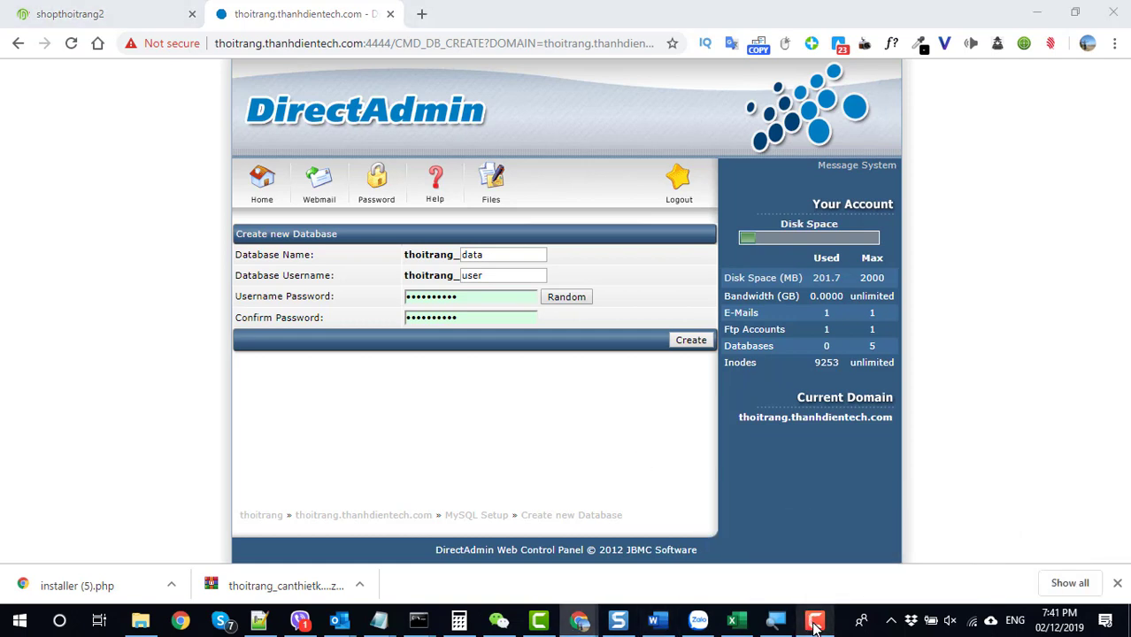
pyautogui.click(815, 623)
pyautogui.click(815, 622)
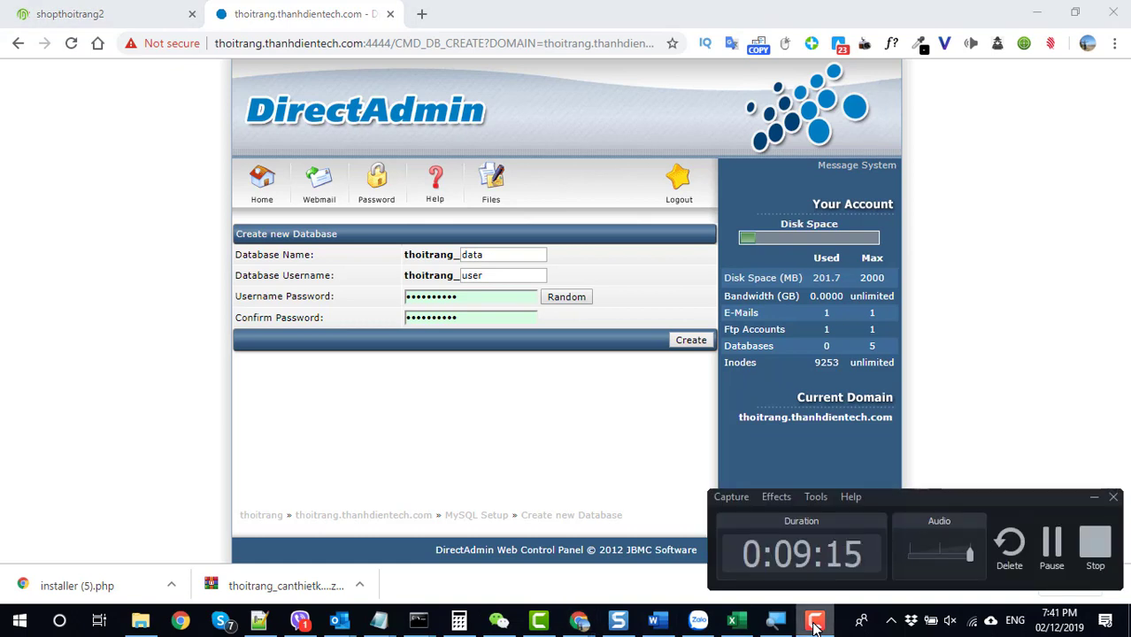
pyautogui.click(815, 623)
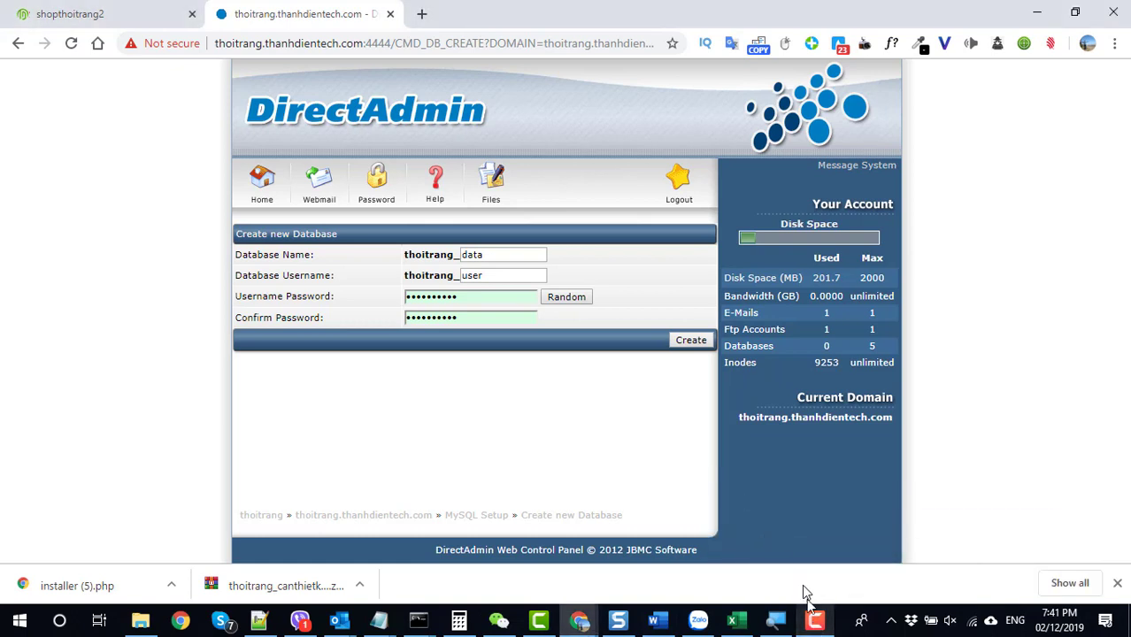
pyautogui.click(814, 623)
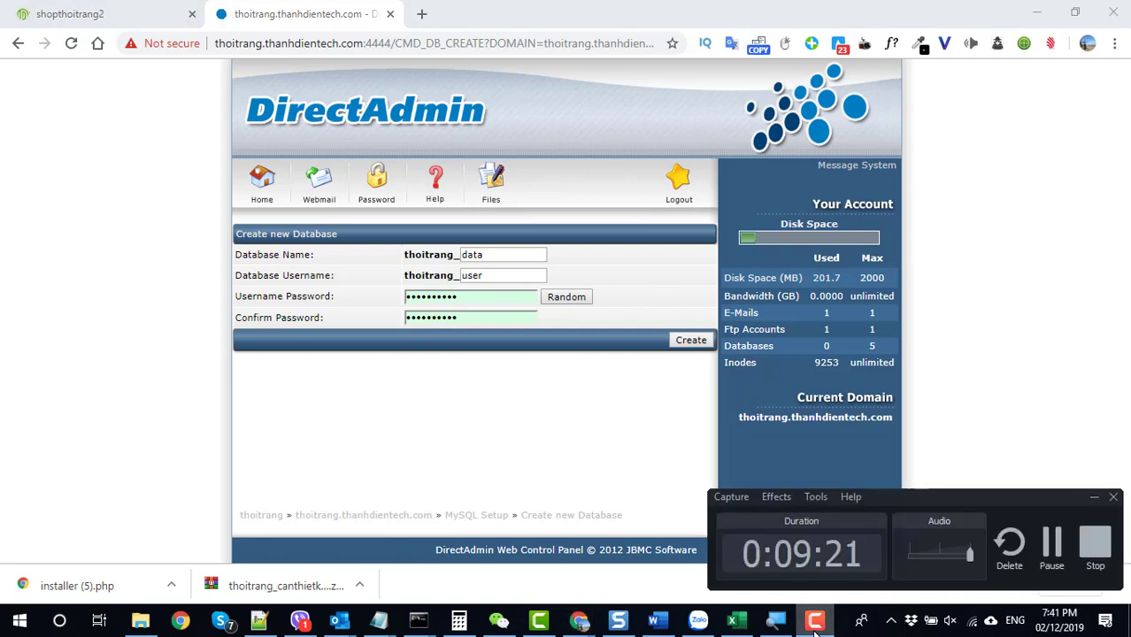
pyautogui.click(814, 623)
pyautogui.click(815, 622)
pyautogui.click(815, 623)
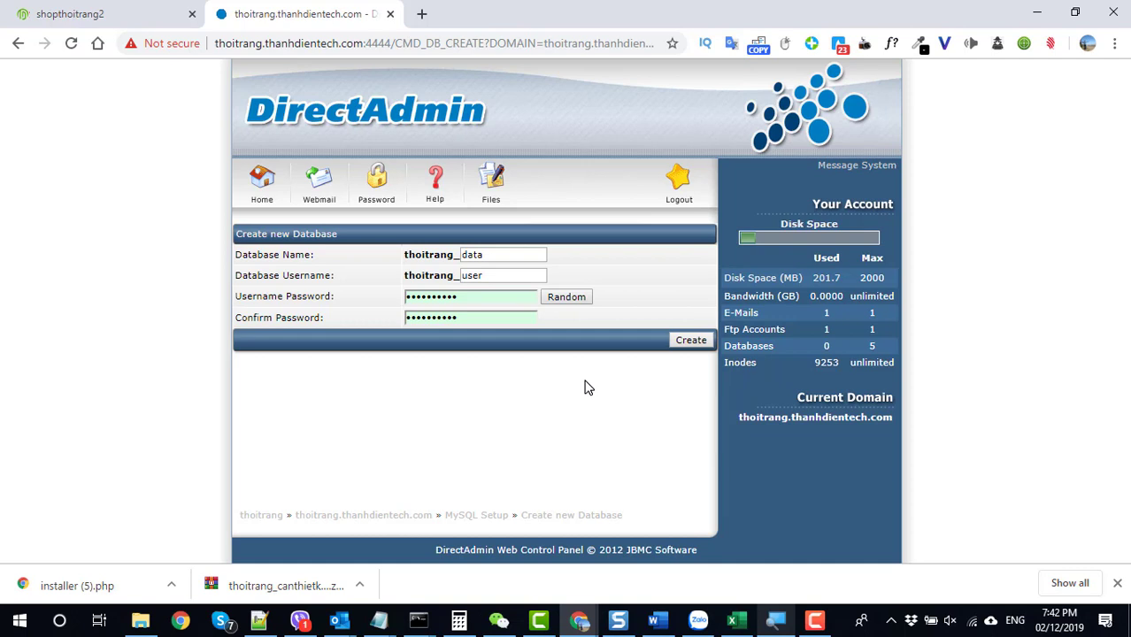
pyautogui.click(692, 343)
pyautogui.click(672, 69)
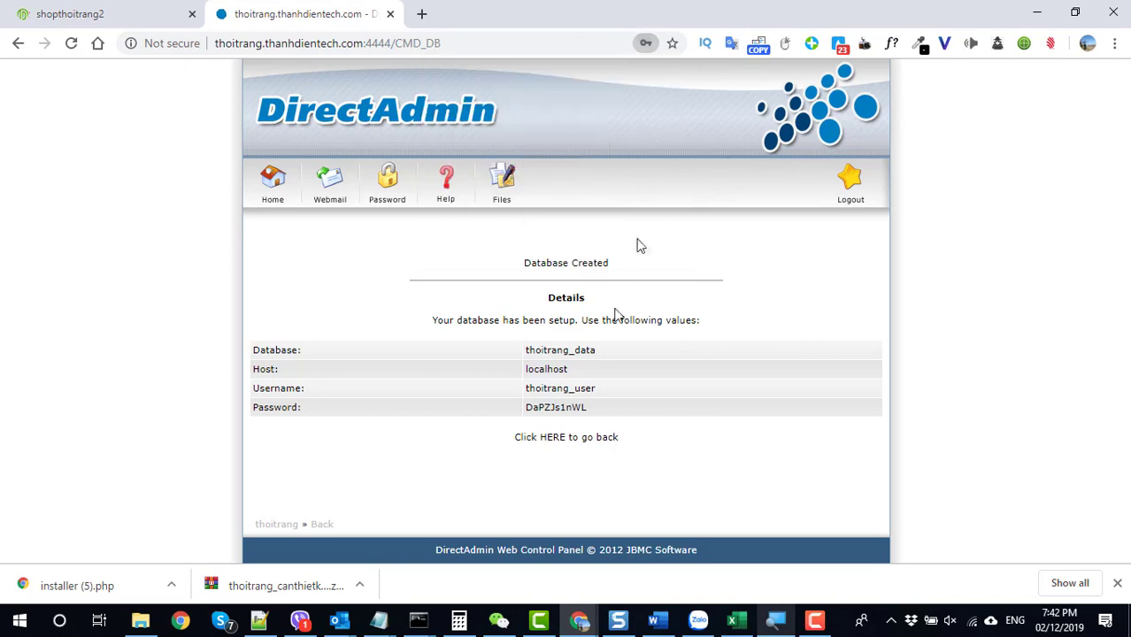
# Step: Copy the new database's connection details and start a blank Notepad++ document
pyautogui.moveTo(522, 263); pyautogui.dragTo(646, 421)
pyautogui.hotkey('ctrl', 'c')
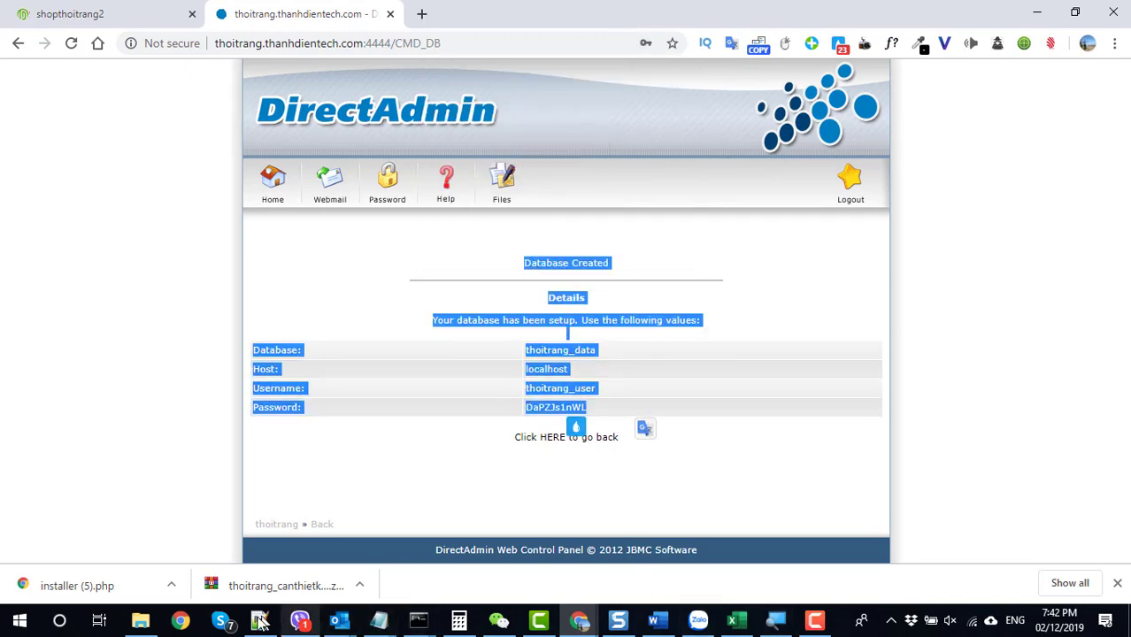
pyautogui.click(259, 622)
pyautogui.click(12, 44)
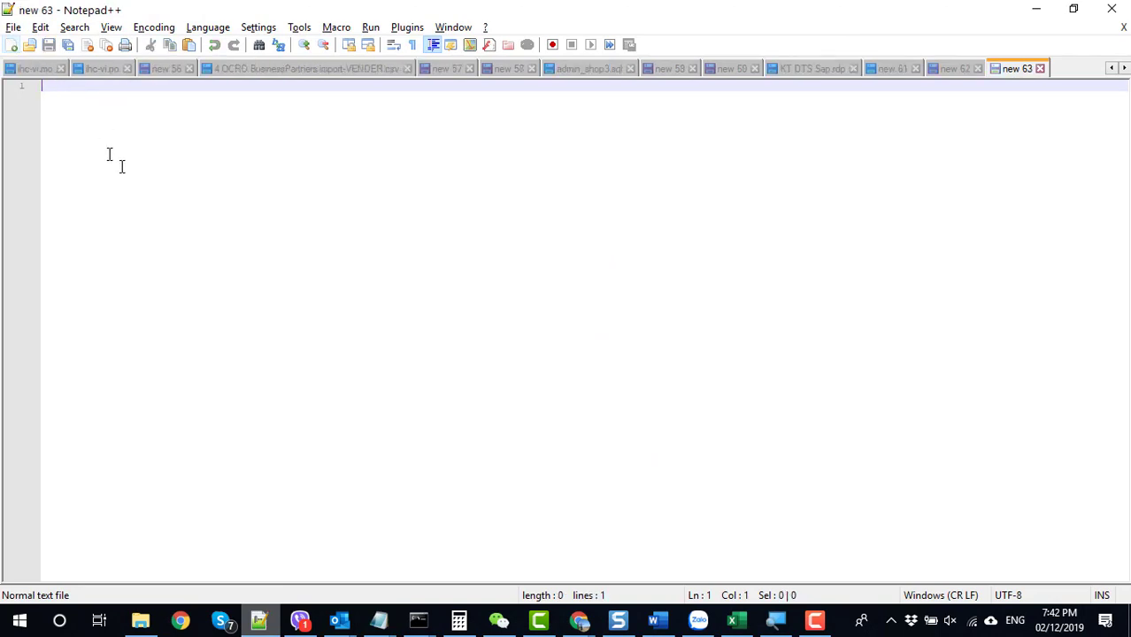
# Step: Paste the thoitrang_data connection details into the Notepad++ tab and go back to the browser
pyautogui.hotkey('ctrl', 'v')
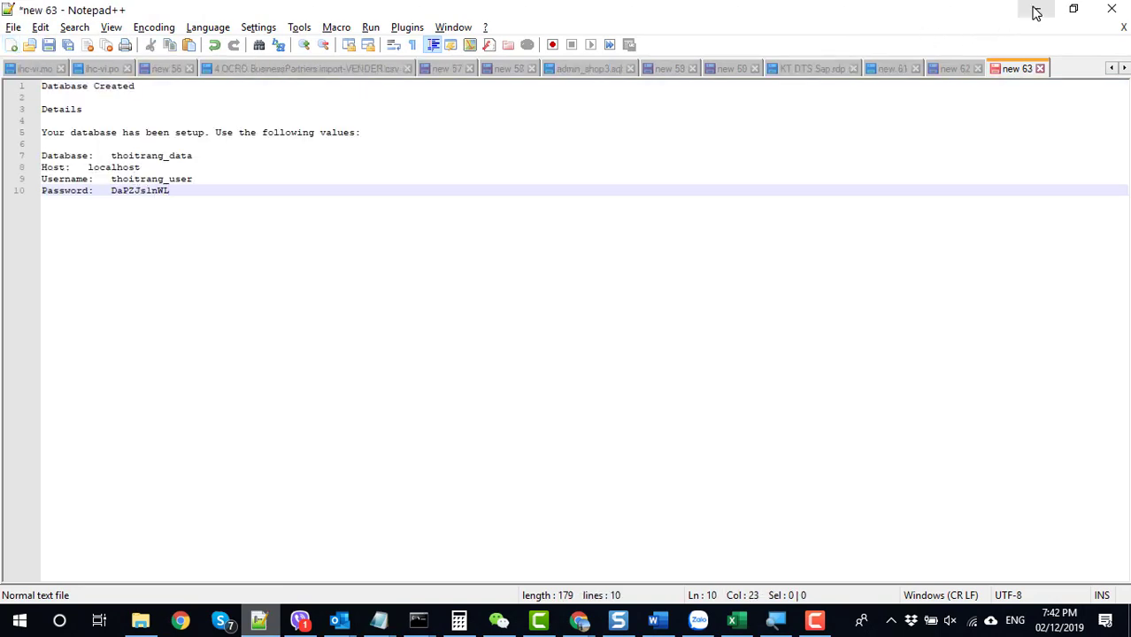
pyautogui.click(1035, 11)
pyautogui.click(810, 422)
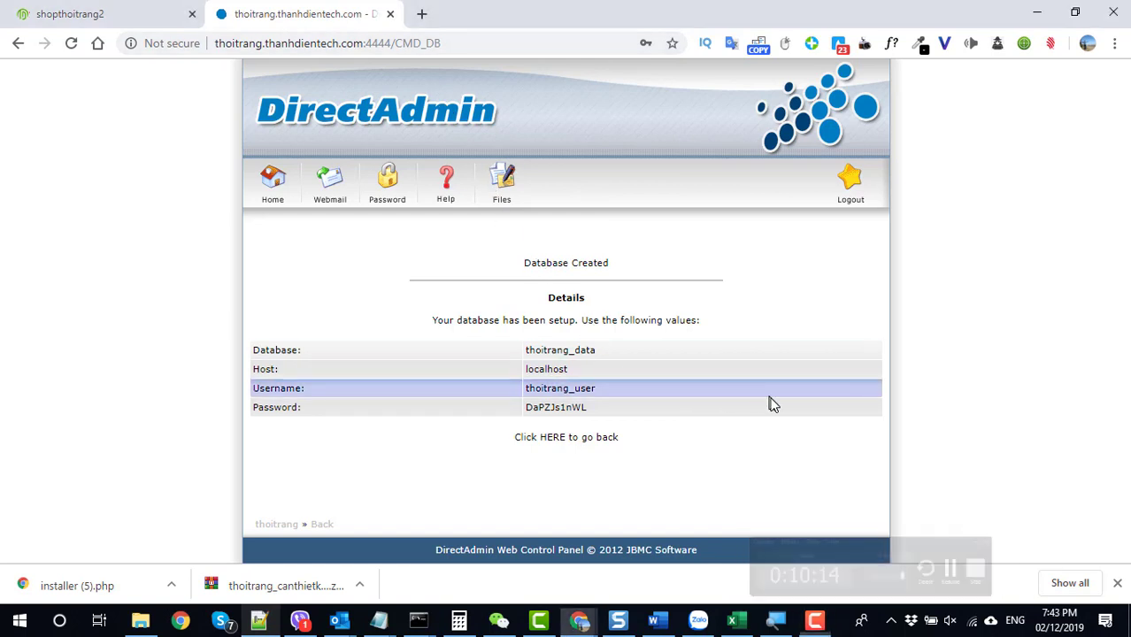
pyautogui.click(422, 15)
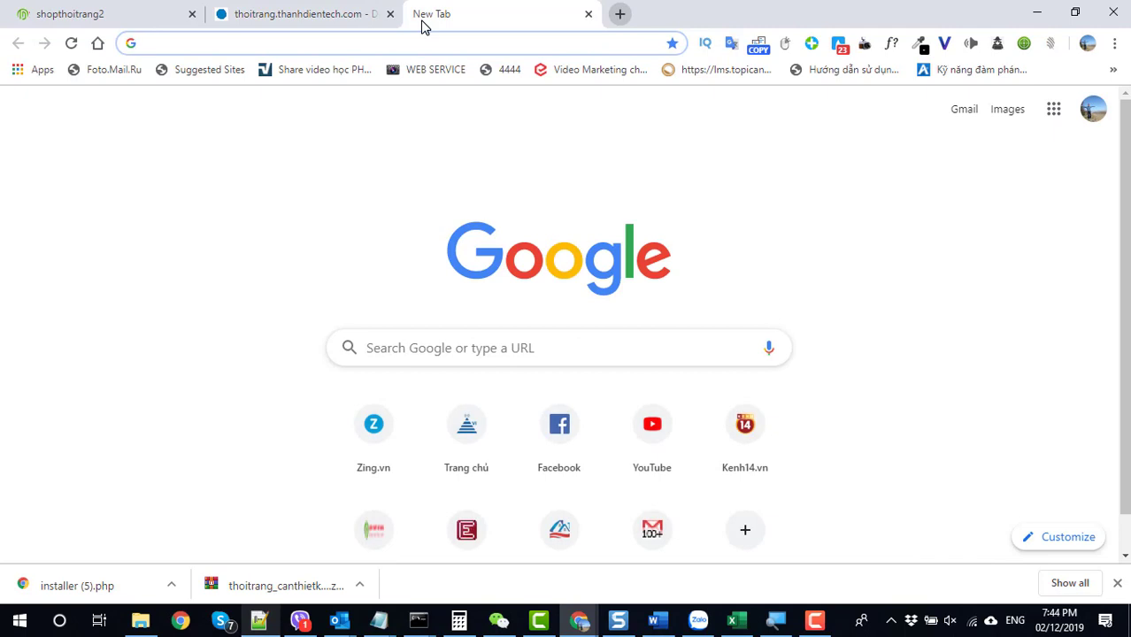
pyautogui.write('th')
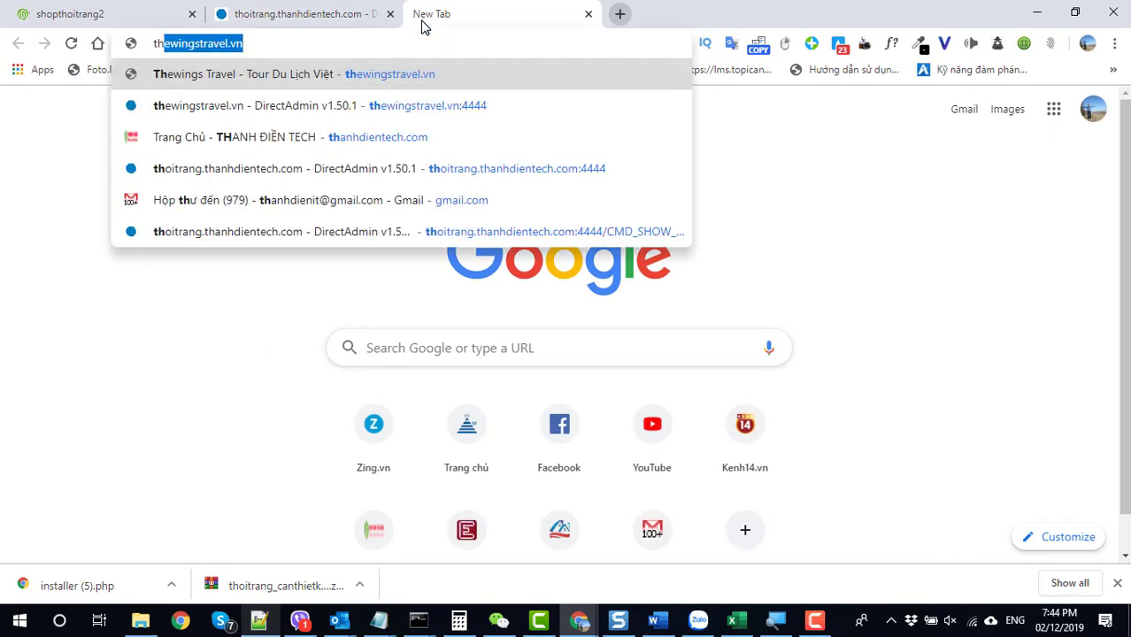
pyautogui.write('oi')
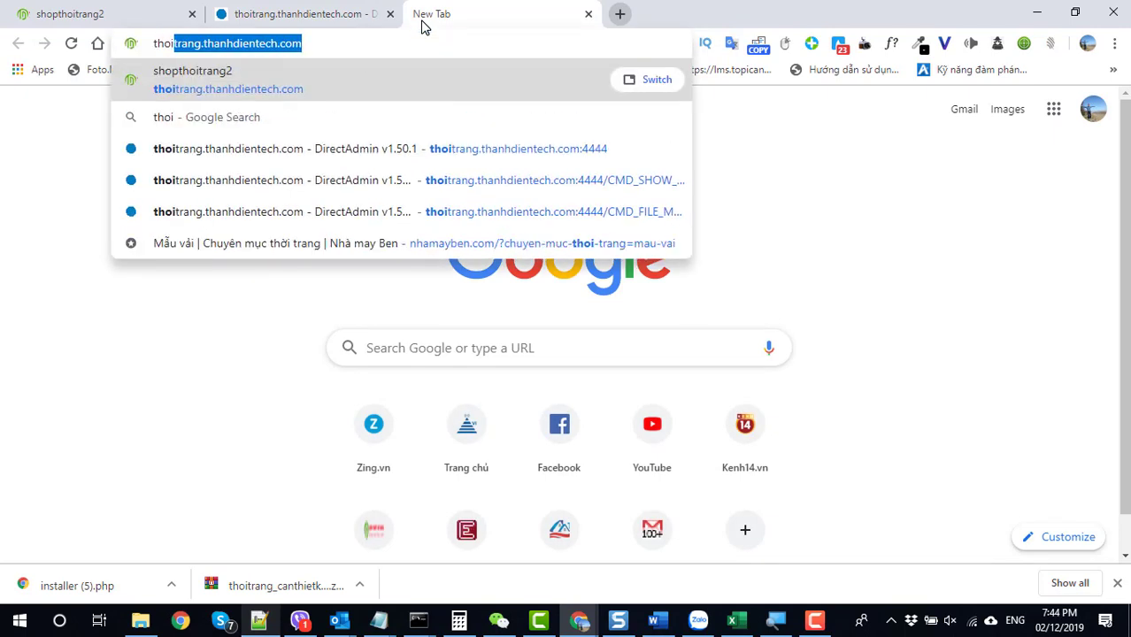
pyautogui.press('End')
pyautogui.write('/inst')
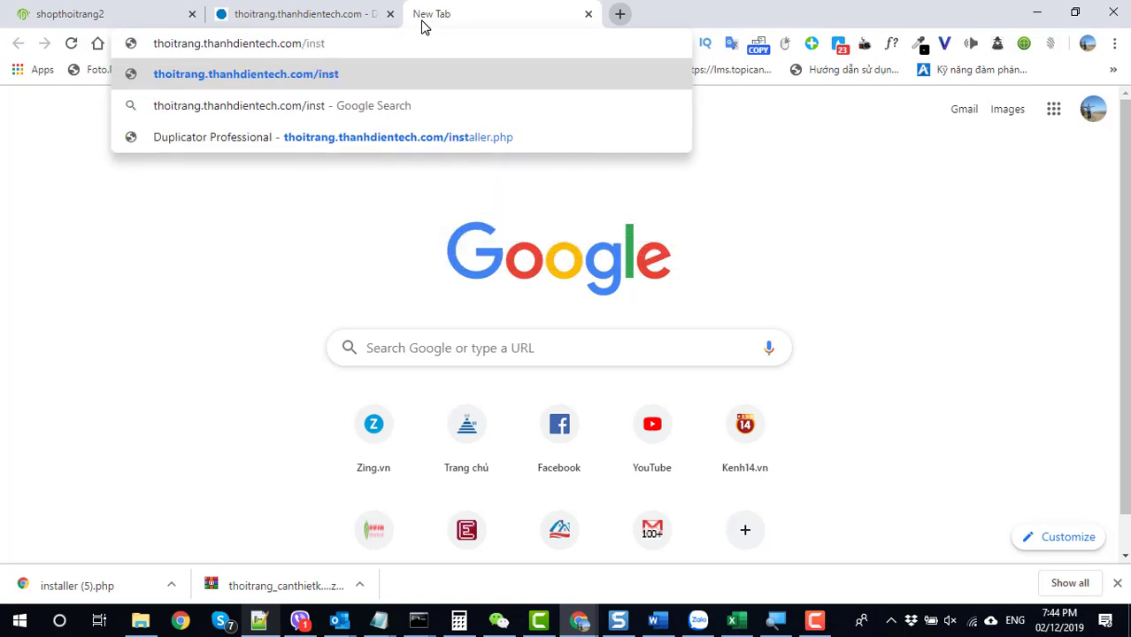
pyautogui.press('Down')
pyautogui.press('Down')
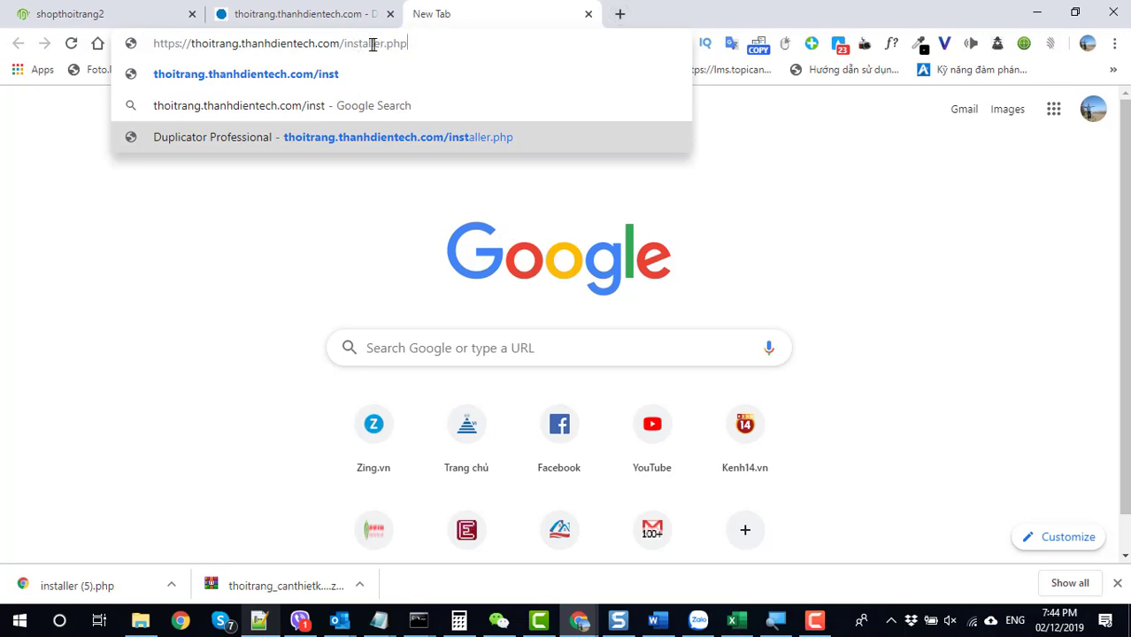
pyautogui.moveTo(408, 45); pyautogui.dragTo(354, 46)
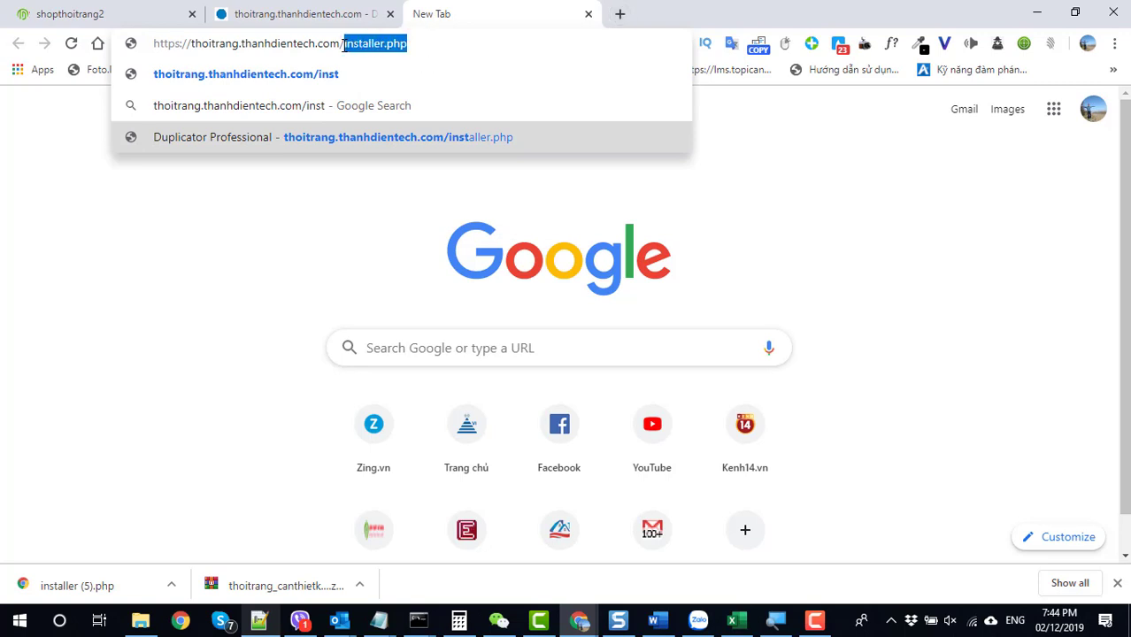
pyautogui.click(178, 46)
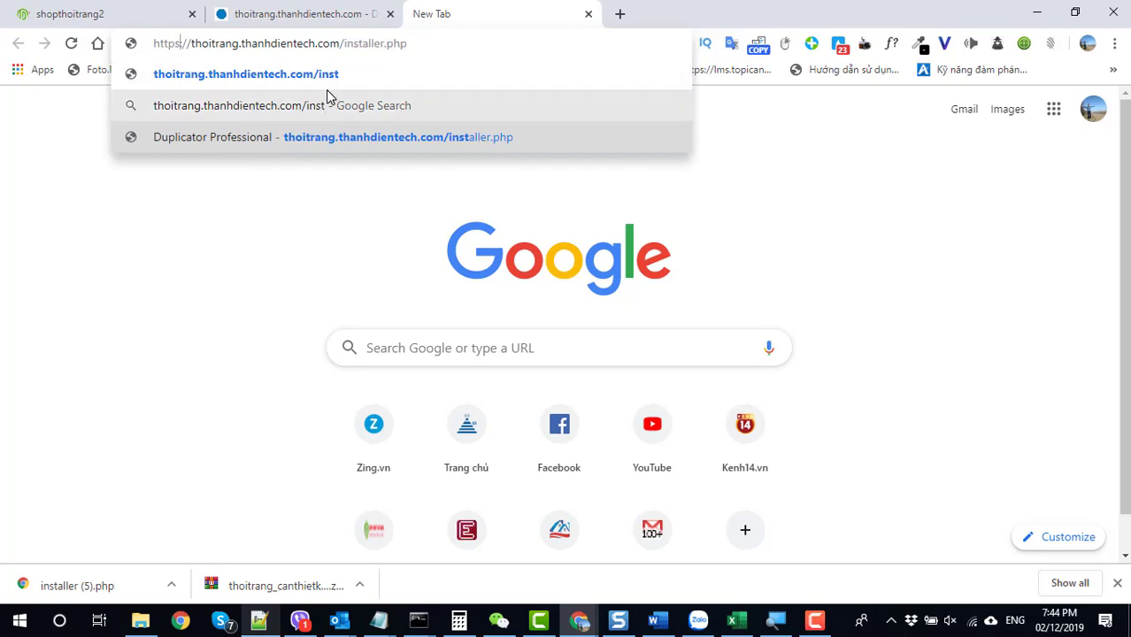
pyautogui.write(':')
pyautogui.click(469, 42)
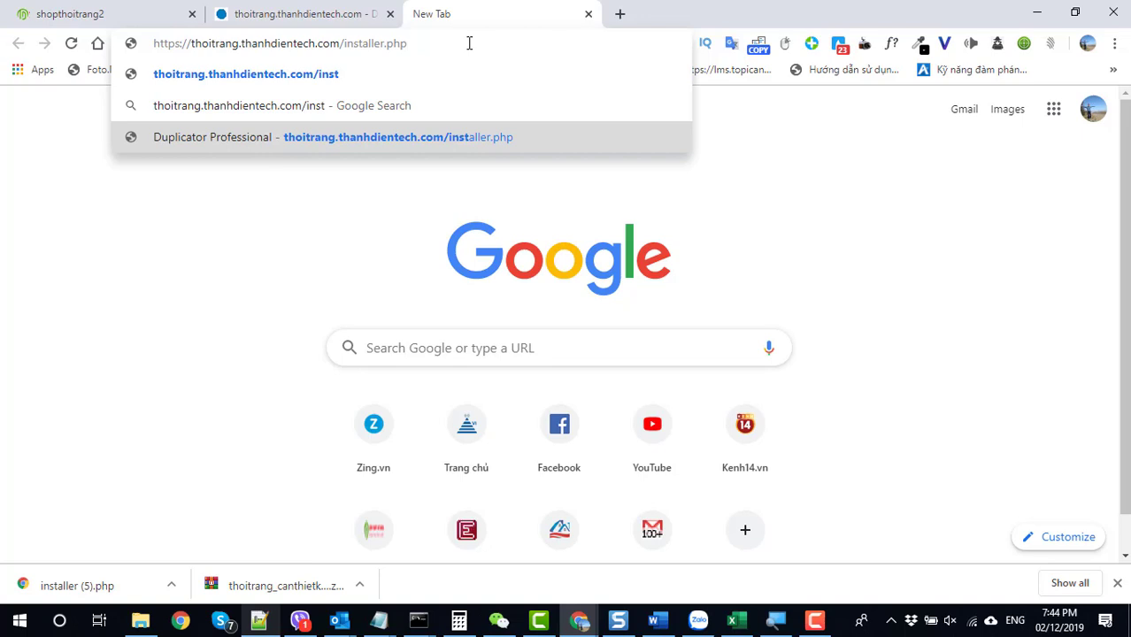
pyautogui.press('Return')
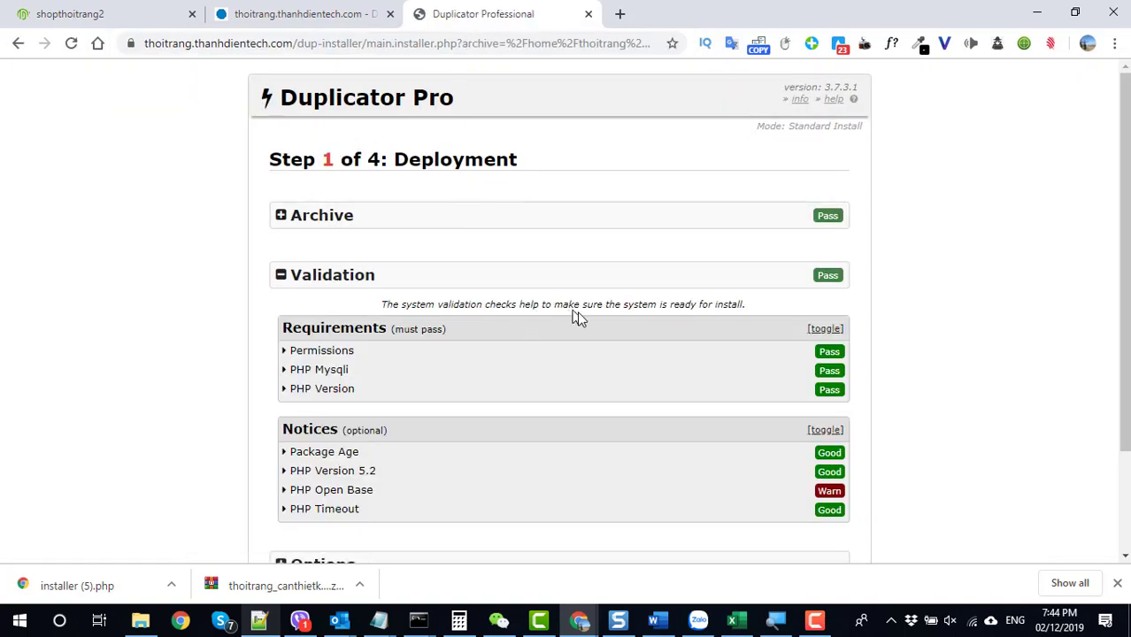
# Step: Accept 'I have read and accept all terms & notices' and start the archive extraction
pyautogui.click(814, 622)
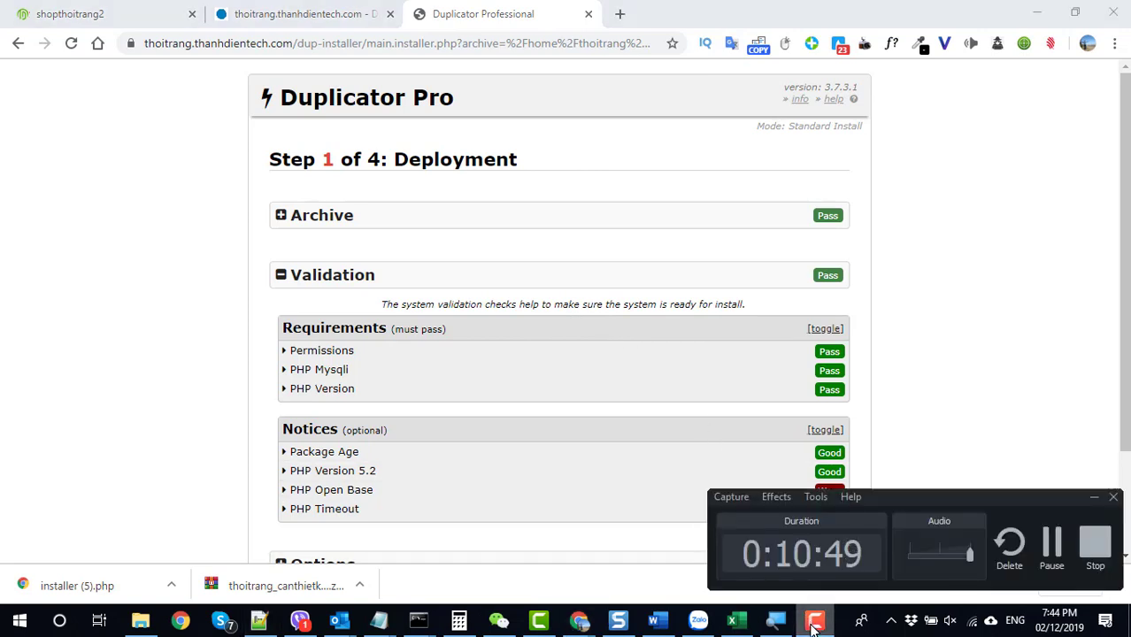
pyautogui.click(814, 622)
pyautogui.scroll(-2, 716, 439)
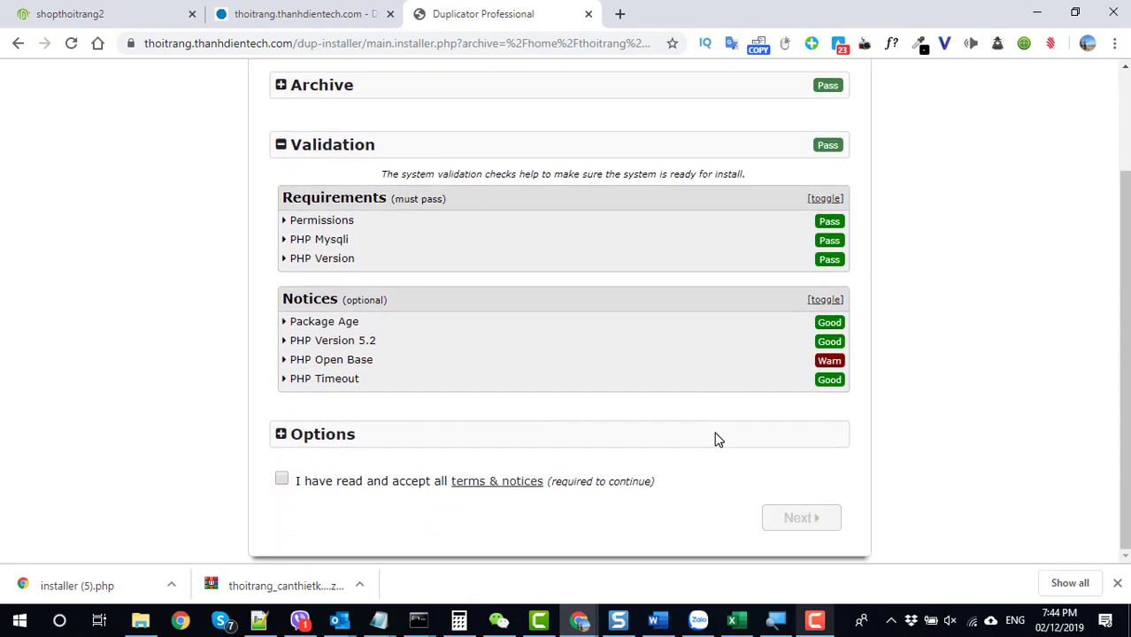
pyautogui.scroll(2, 717, 440)
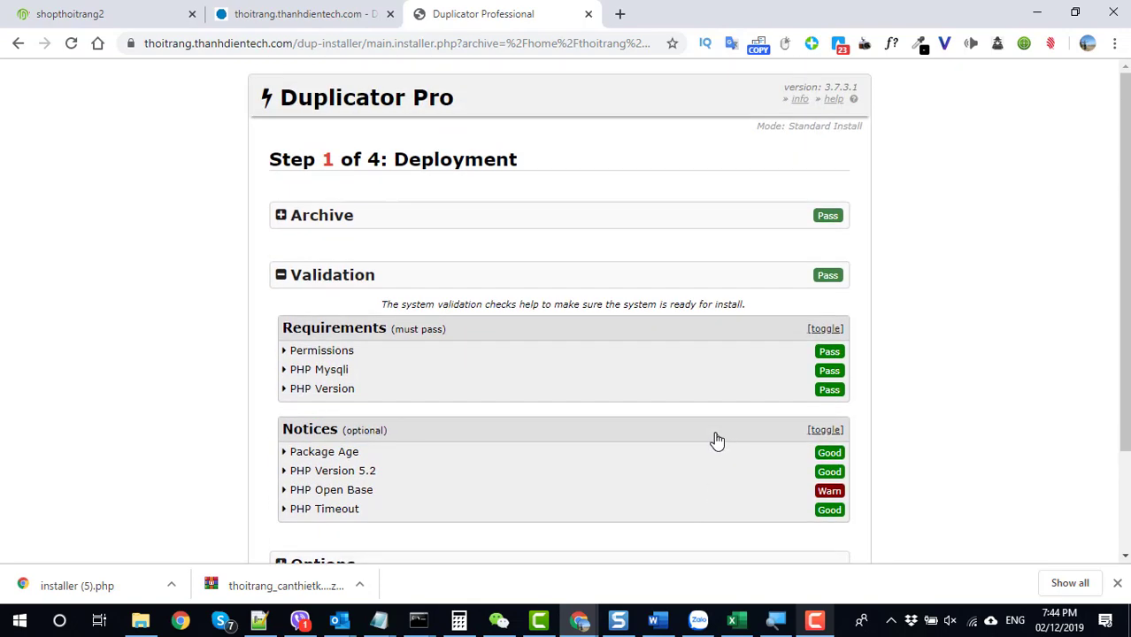
pyautogui.scroll(-2, 716, 439)
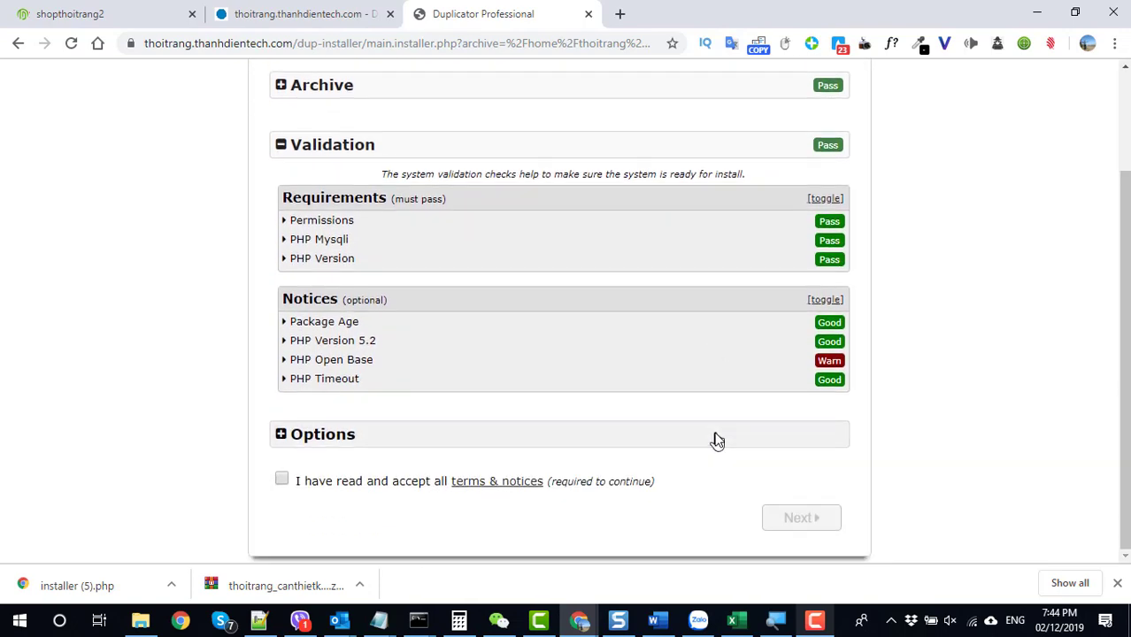
pyautogui.scroll(2, 717, 440)
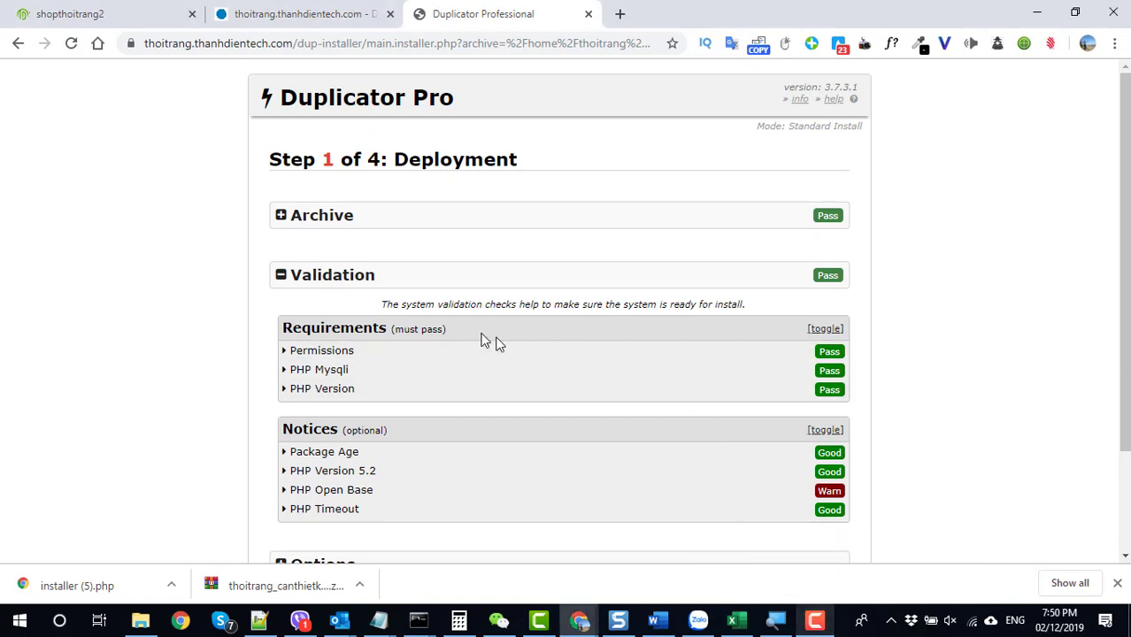
pyautogui.scroll(-2, 472, 335)
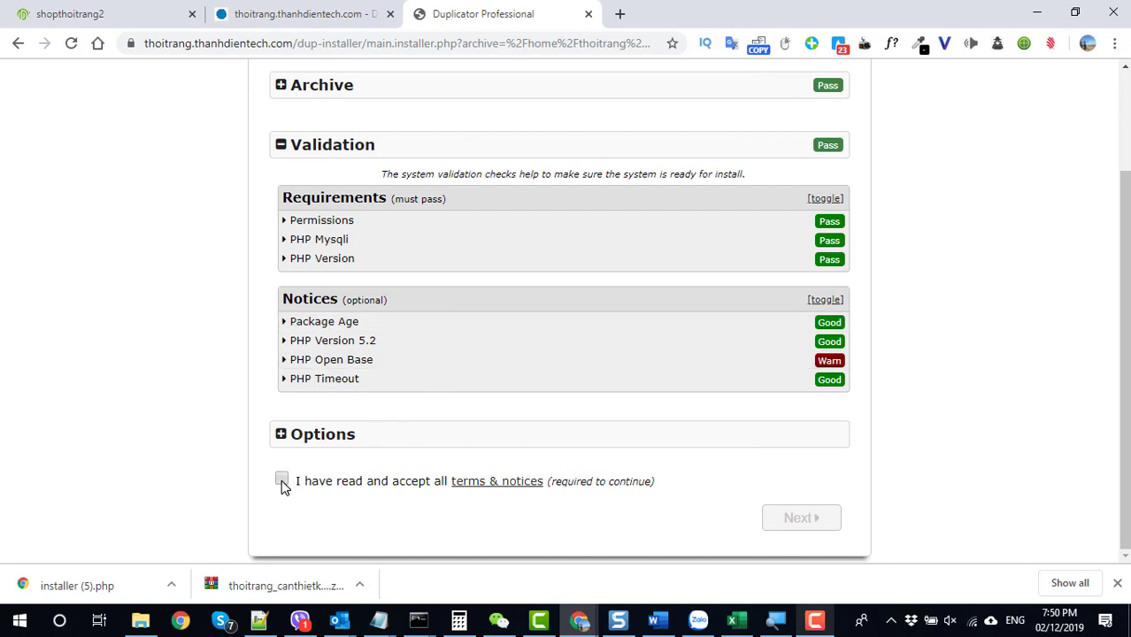
pyautogui.click(282, 479)
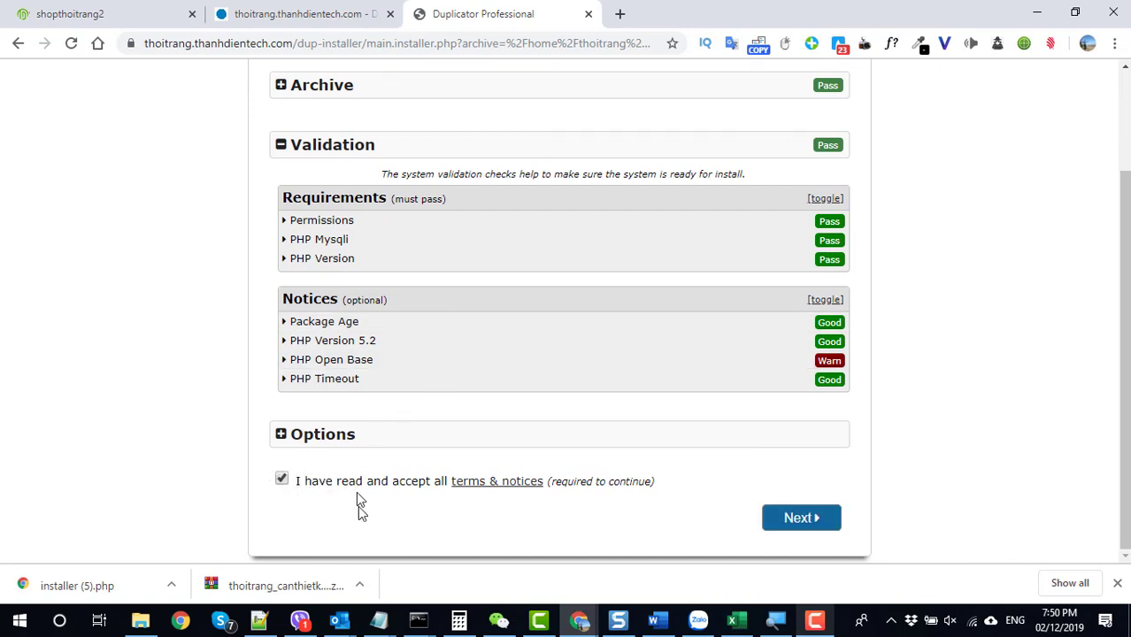
pyautogui.click(799, 519)
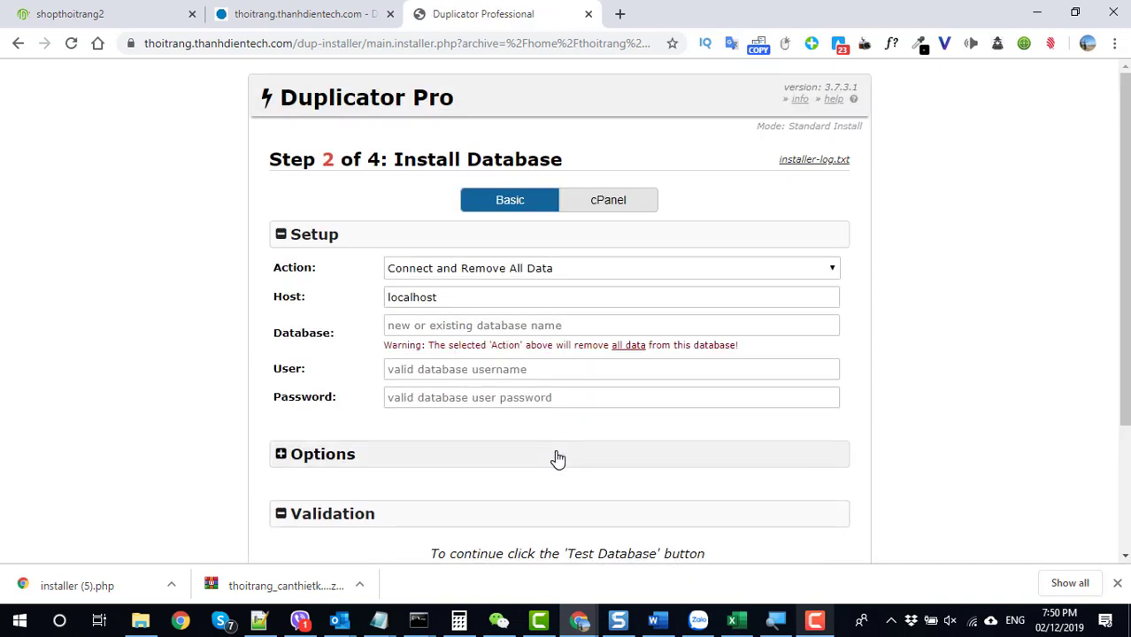
# Step: Copy the database name, username and password from DirectAdmin's Database Created page
pyautogui.click(398, 325)
pyautogui.click(301, 14)
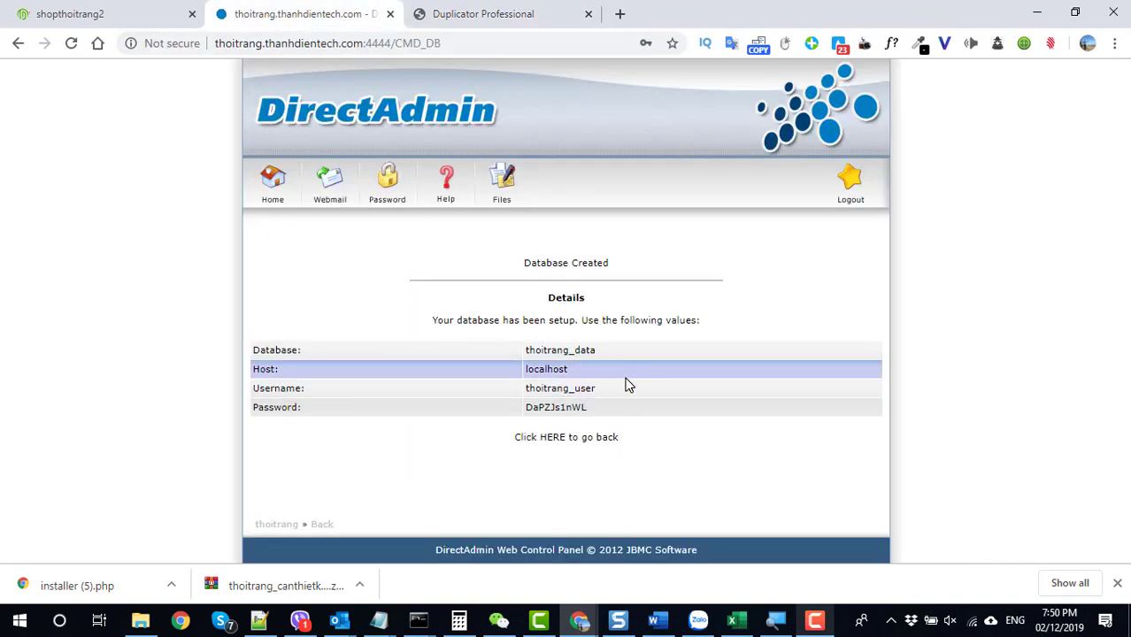
pyautogui.moveTo(599, 351); pyautogui.dragTo(507, 344)
pyautogui.click(310, 13)
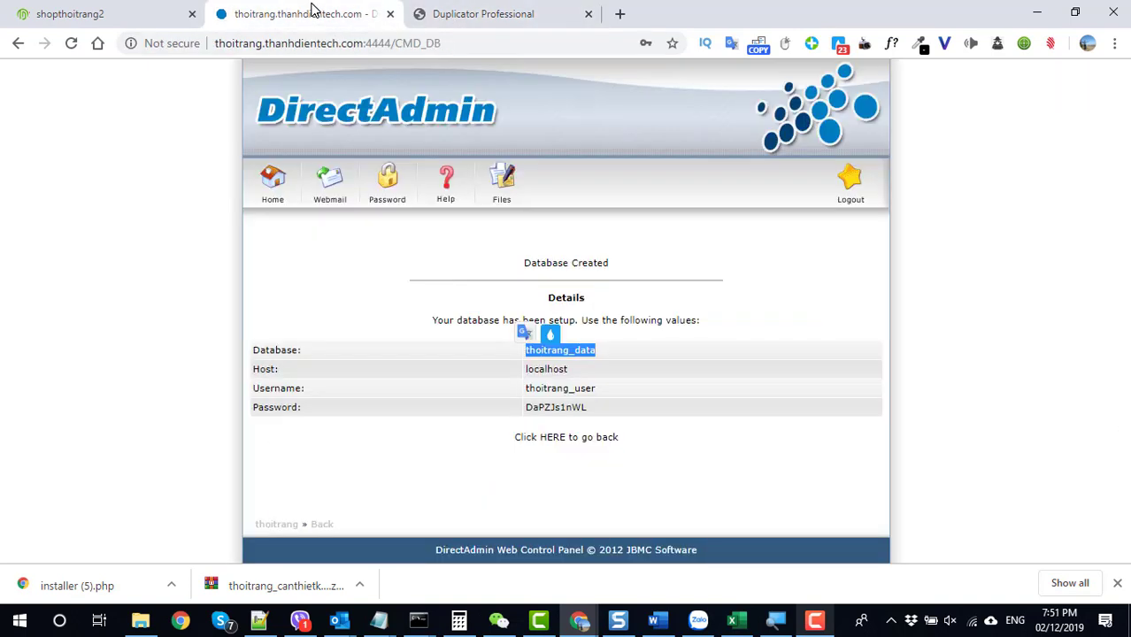
pyautogui.moveTo(598, 389); pyautogui.dragTo(460, 369)
pyautogui.click(310, 14)
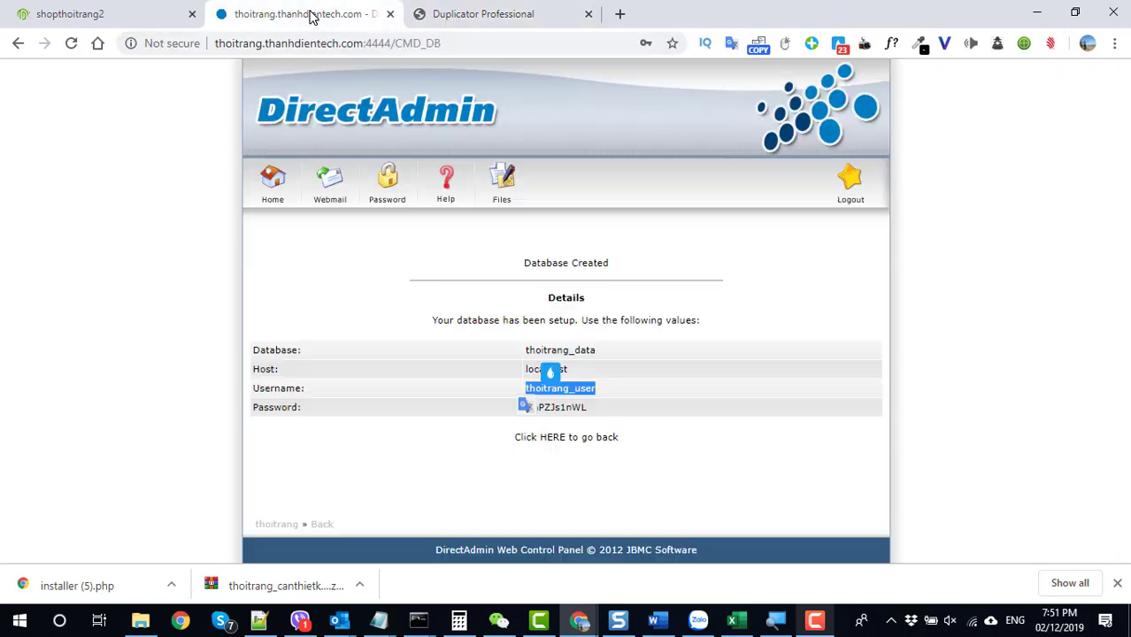
pyautogui.moveTo(591, 407); pyautogui.dragTo(510, 410)
pyautogui.hotkey('ctrl', 'c')
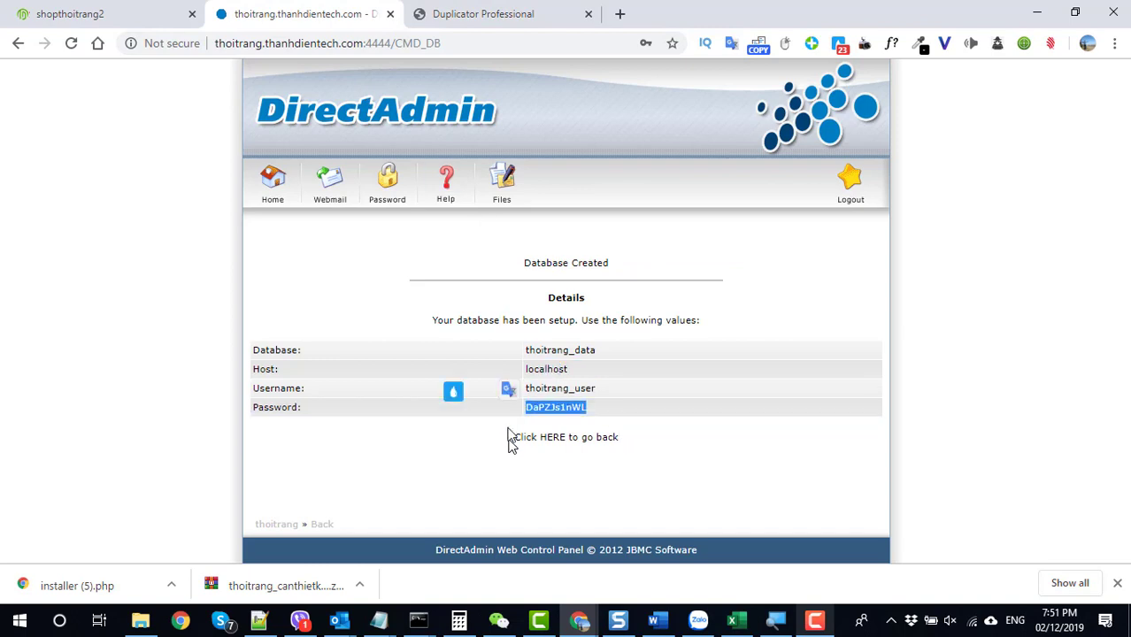
# Step: Paste the database password without its leading space, then verify host, database and user fields
pyautogui.click(445, 17)
pyautogui.click(471, 397)
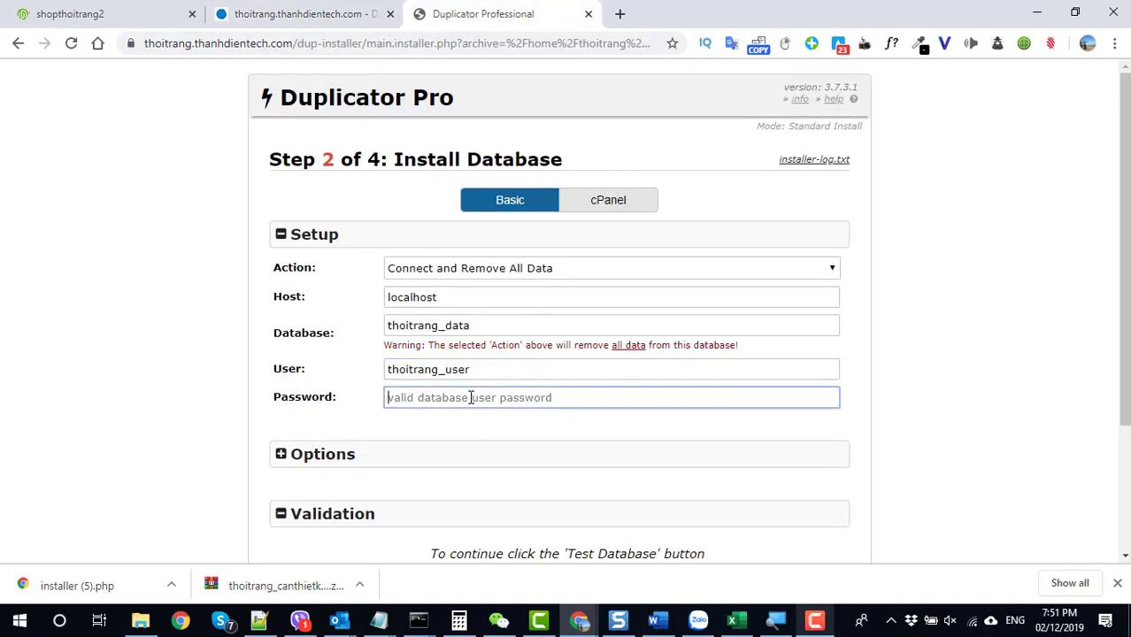
pyautogui.hotkey('ctrl', 'v')
pyautogui.moveTo(418, 398); pyautogui.dragTo(348, 415)
pyautogui.press('BackSpace')
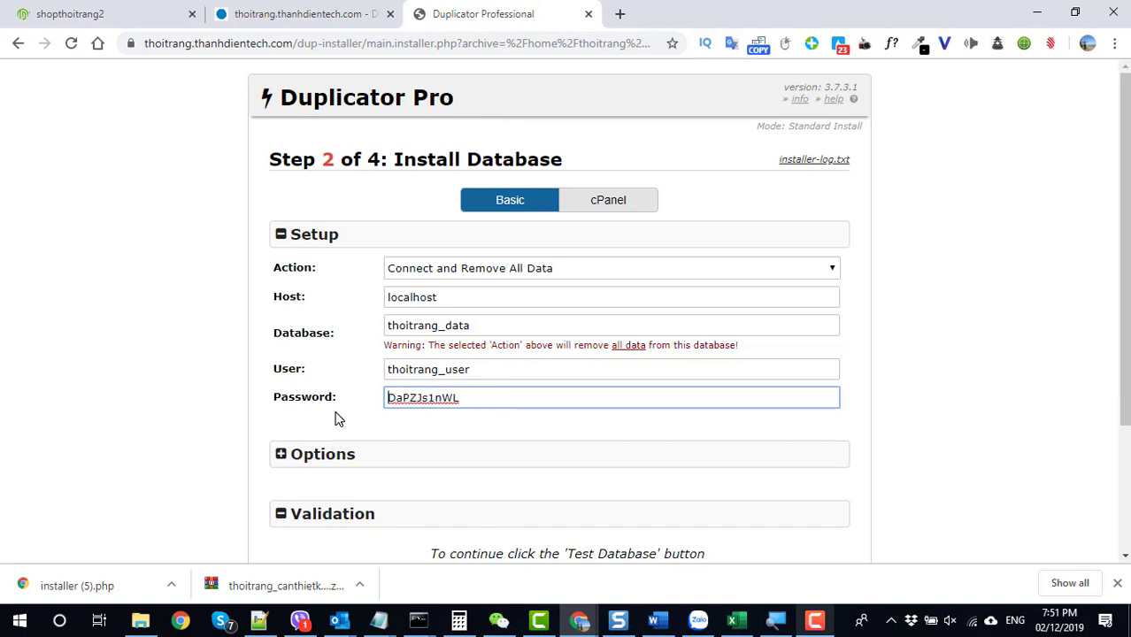
pyautogui.click(496, 369)
pyautogui.click(485, 325)
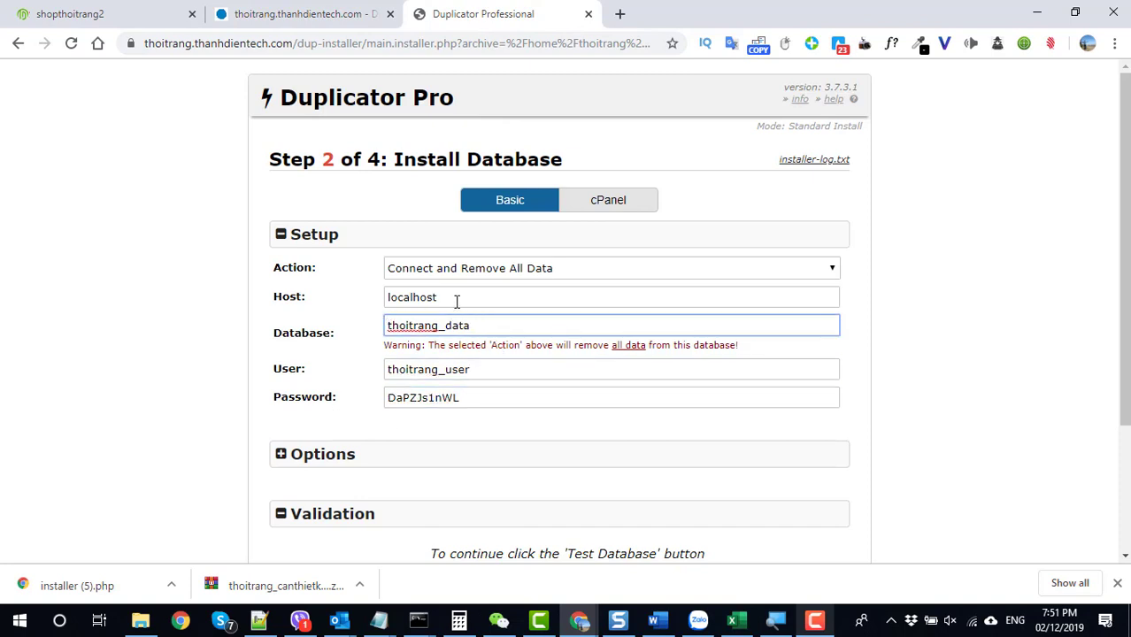
pyautogui.click(457, 301)
pyautogui.click(482, 366)
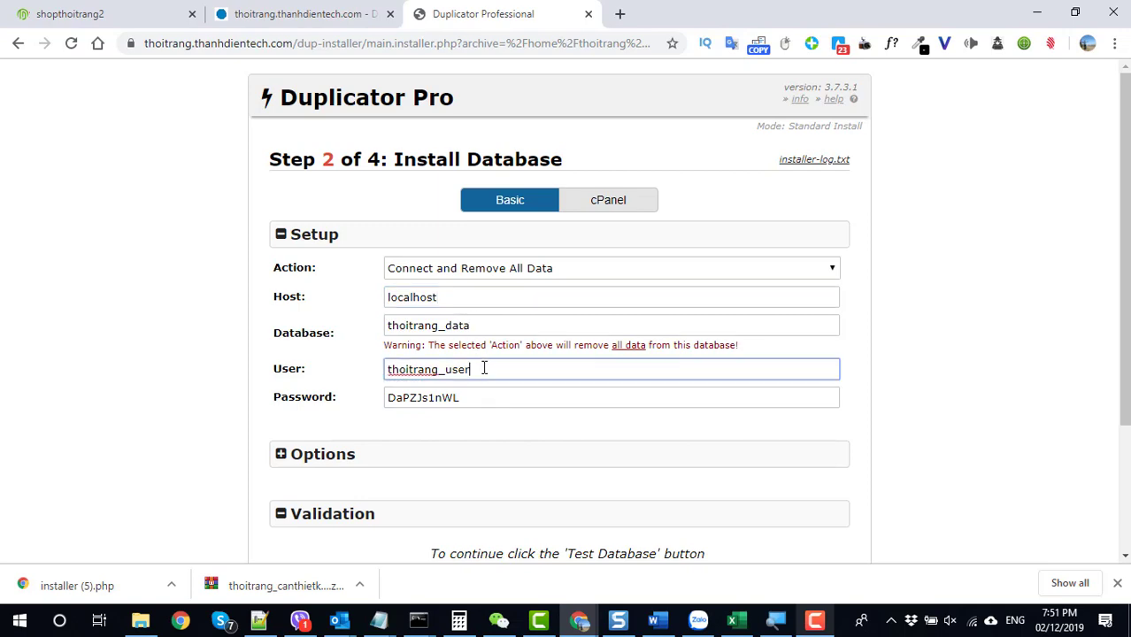
pyautogui.click(480, 395)
pyautogui.scroll(-2, 460, 443)
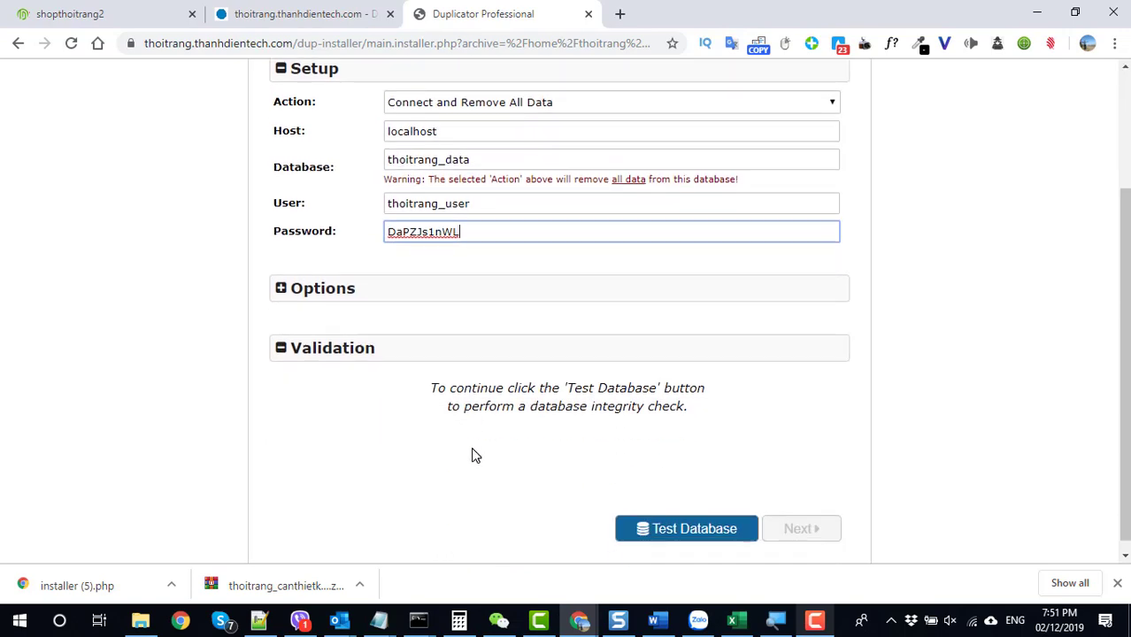
# Step: Run the database connection test on the Step 2 form
pyautogui.scroll(2, 472, 455)
pyautogui.scroll(-2, 474, 457)
pyautogui.click(664, 531)
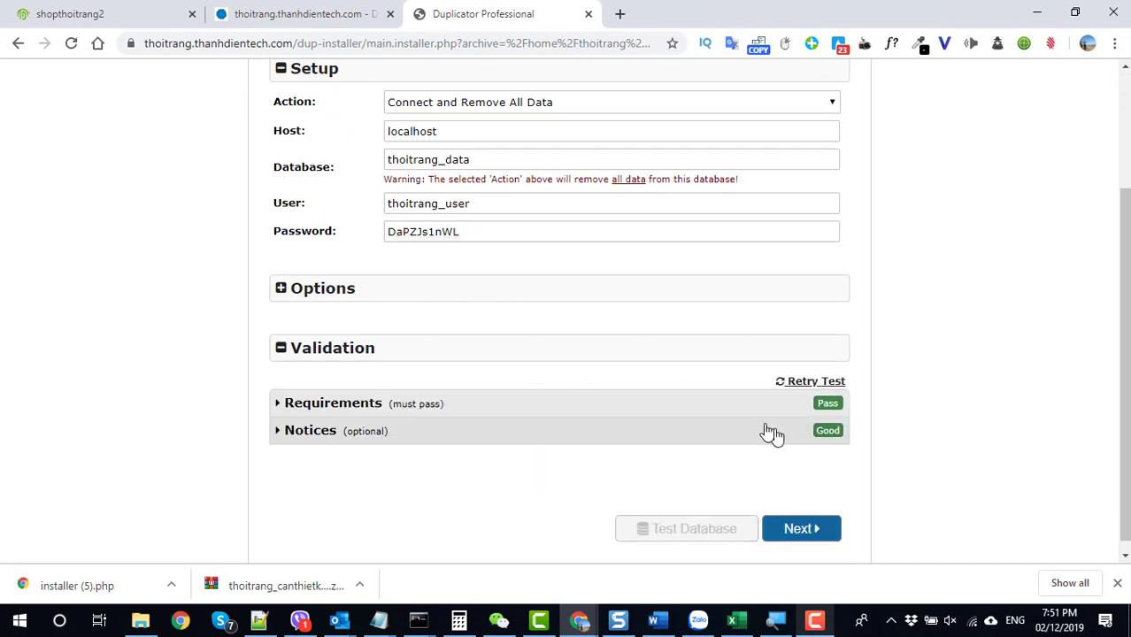
pyautogui.scroll(1, 822, 450)
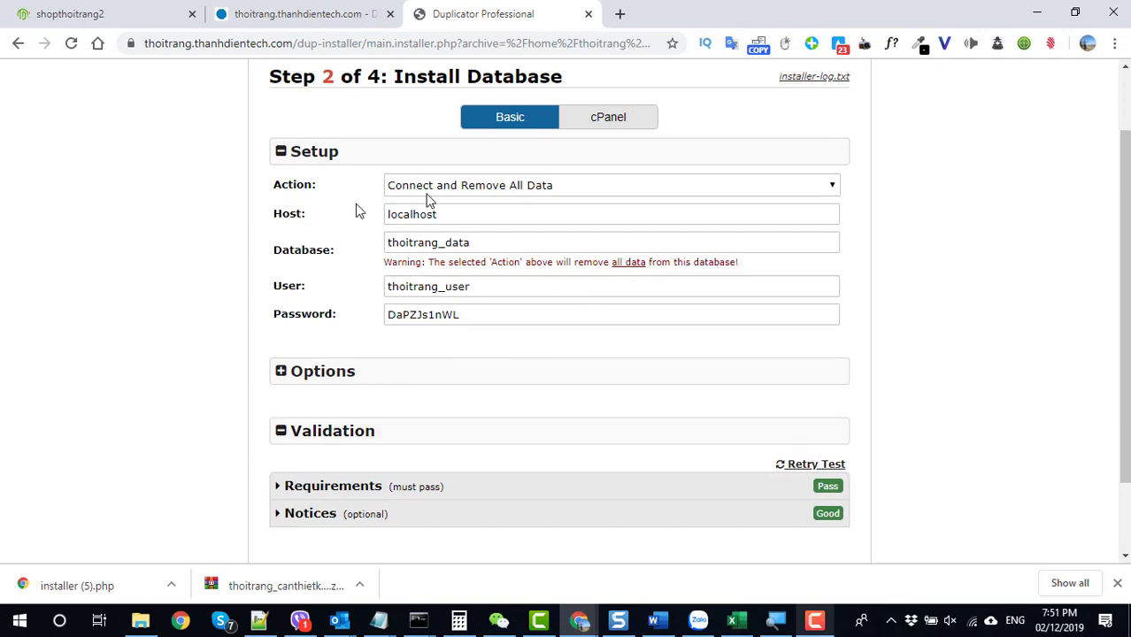
# Step: Compare localhost, thoitrang_data and thoitrang_user with DirectAdmin's Database Created details
pyautogui.click(296, 14)
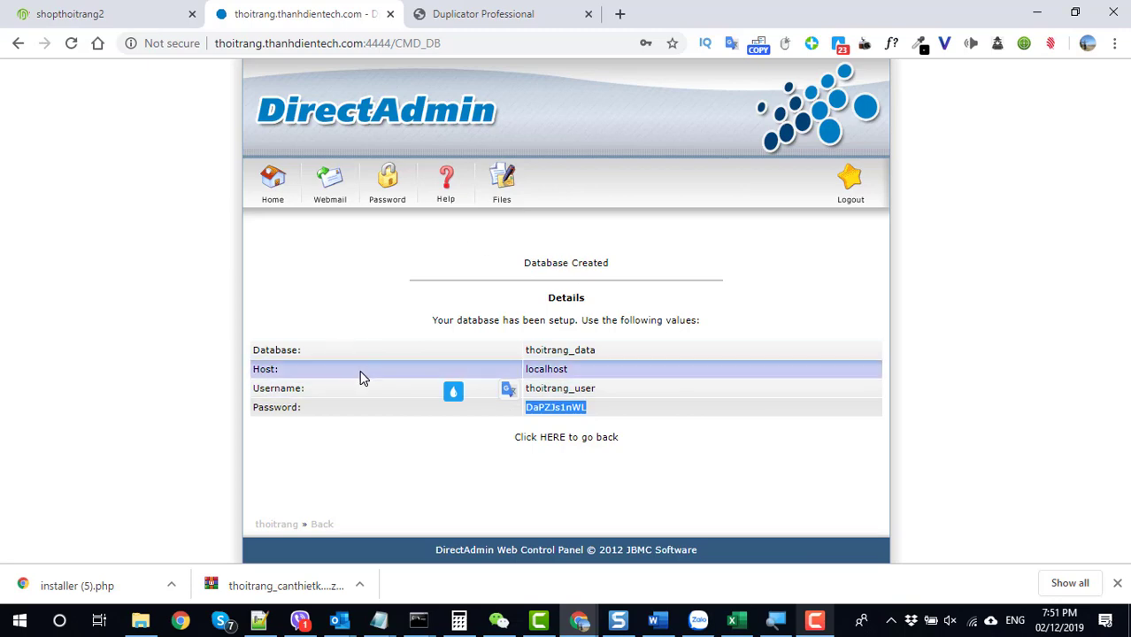
pyautogui.click(432, 14)
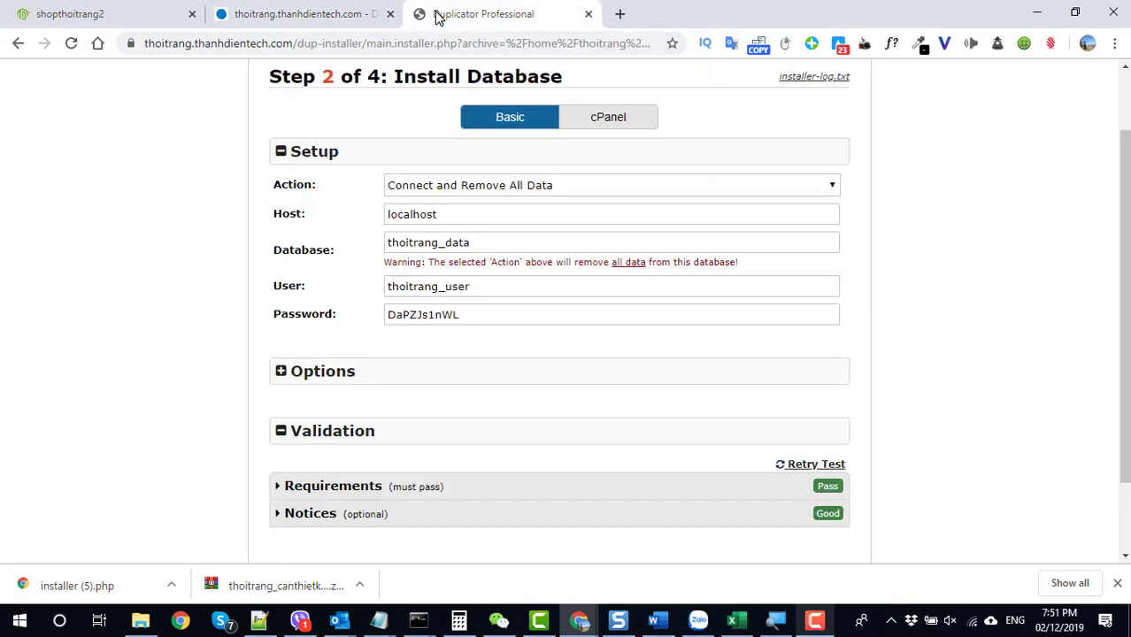
pyautogui.click(263, 15)
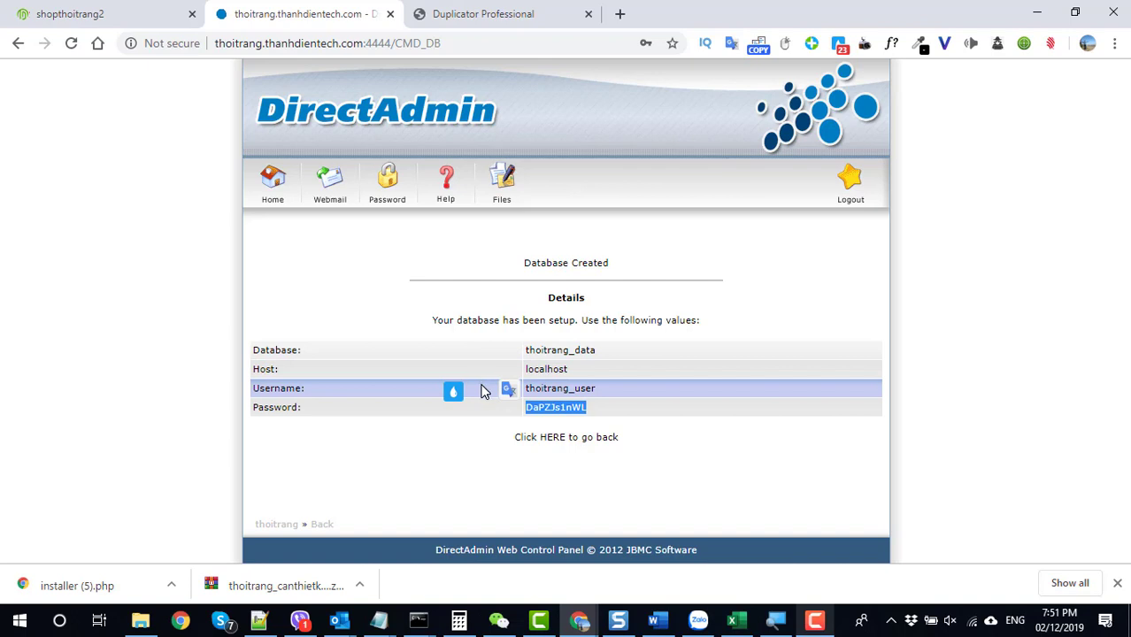
pyautogui.click(464, 21)
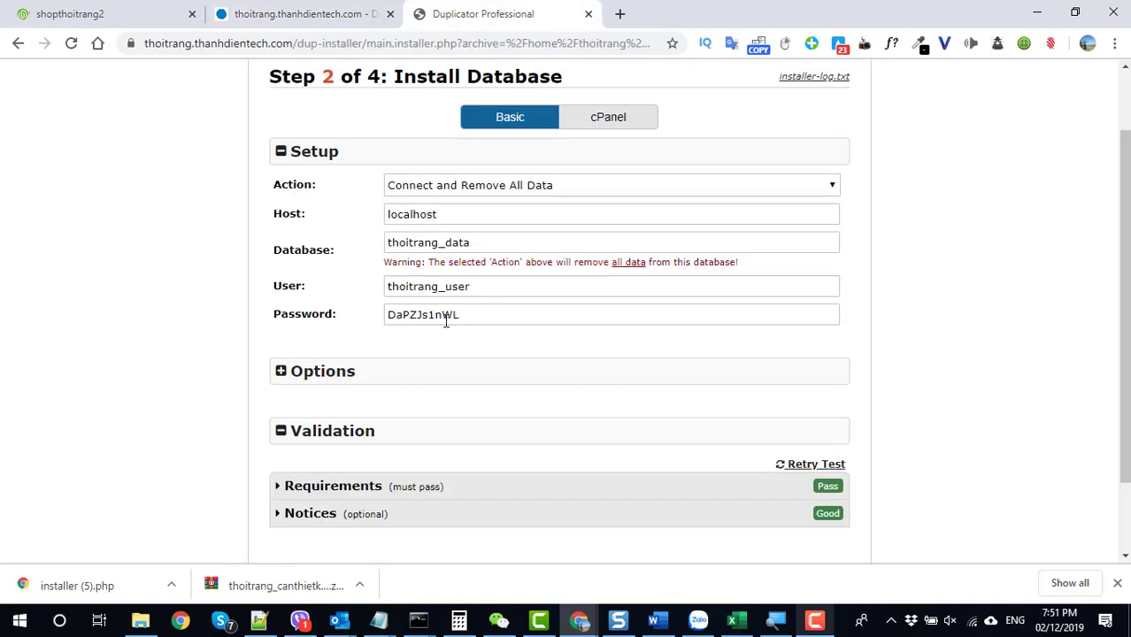
pyautogui.scroll(-1, 445, 323)
pyautogui.scroll(1, 445, 322)
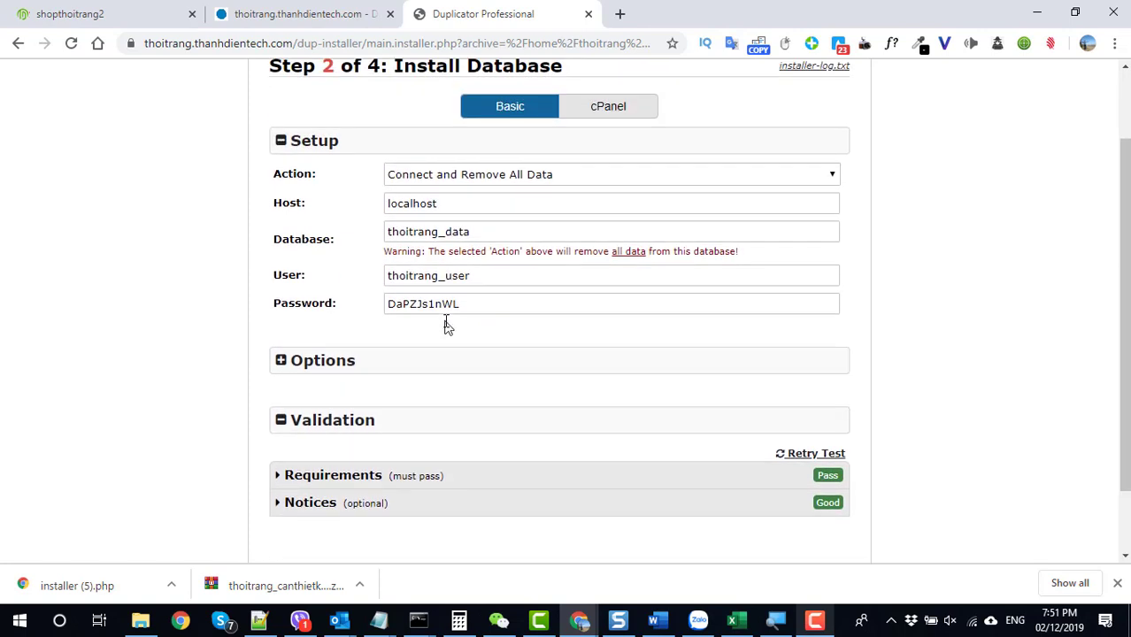
pyautogui.scroll(-1, 280, 378)
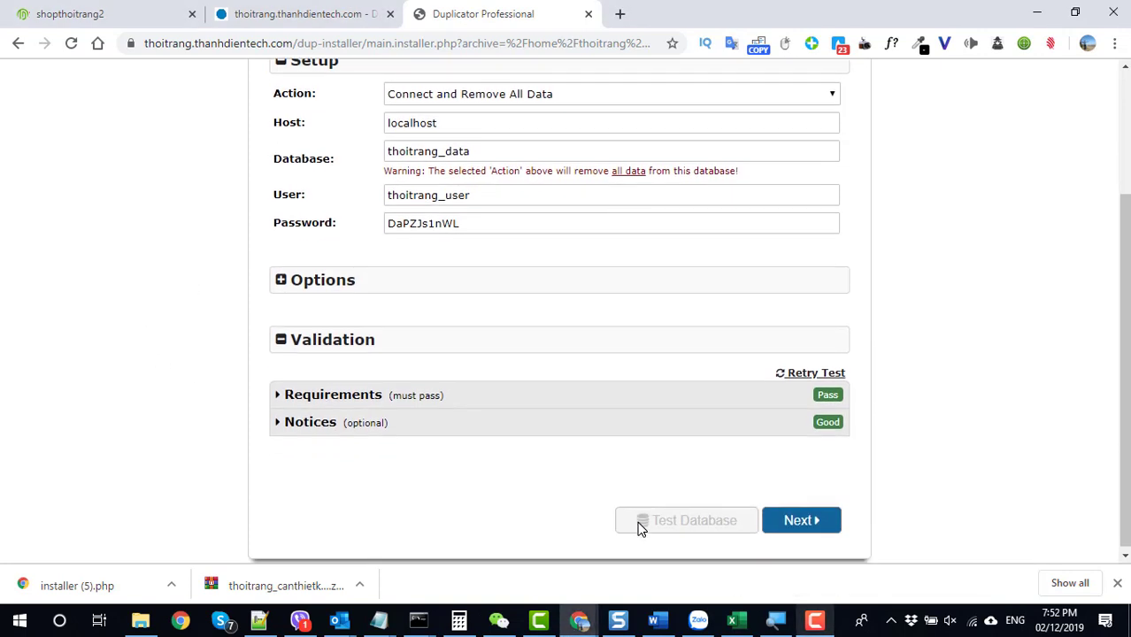
# Step: Confirm installing the database into thoitrang_data and continue to Step 3: Update Data
pyautogui.click(805, 528)
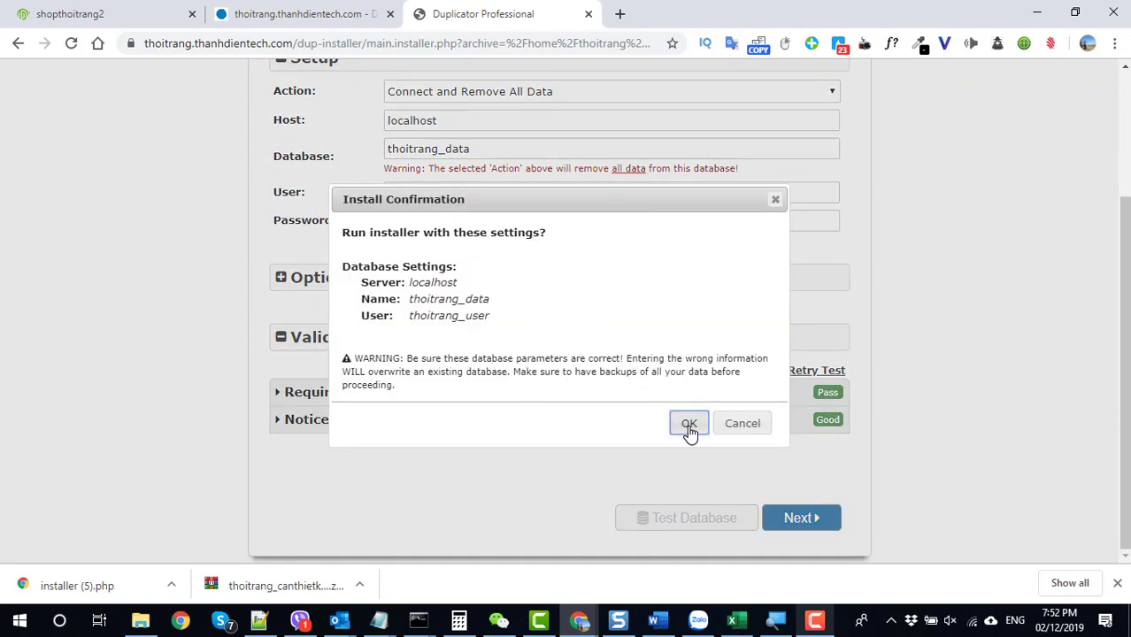
pyautogui.click(688, 424)
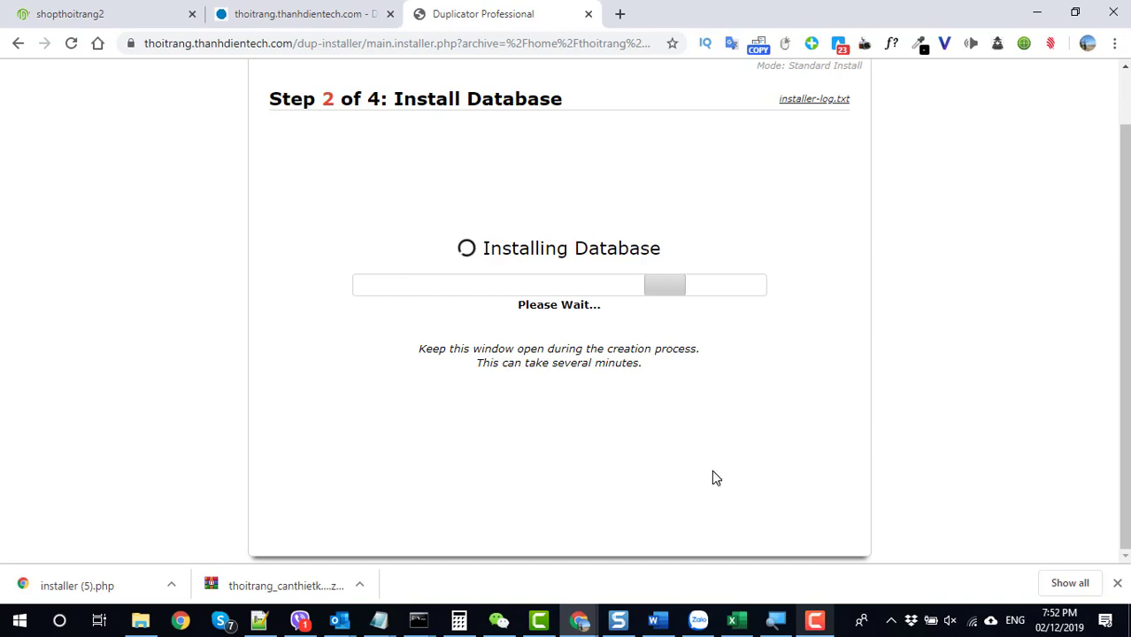
pyautogui.click(815, 619)
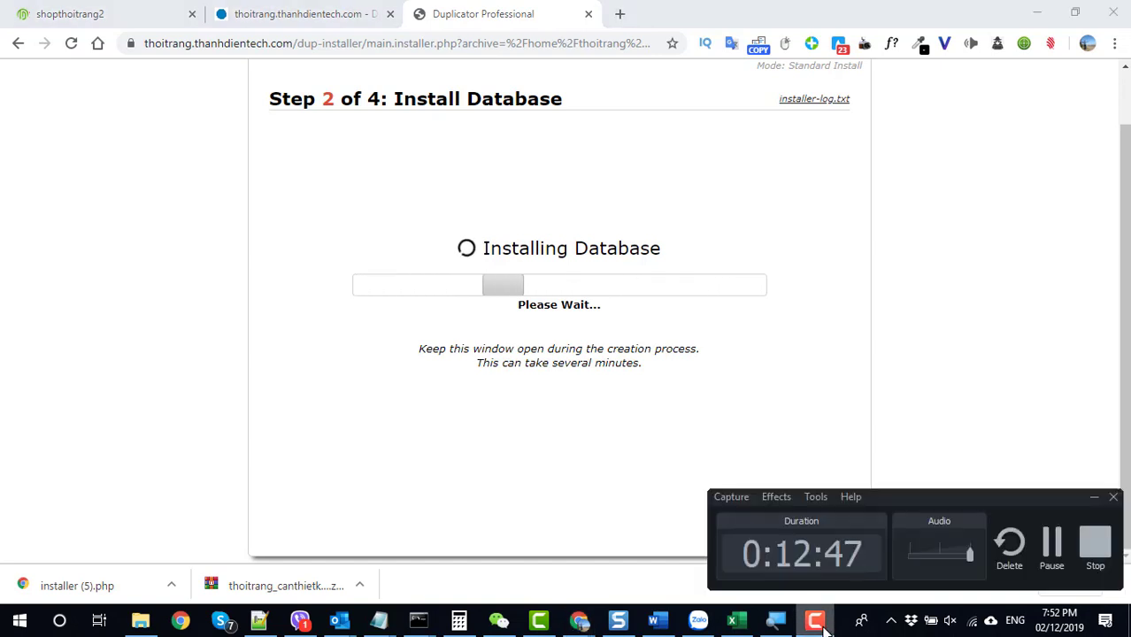
pyautogui.click(823, 626)
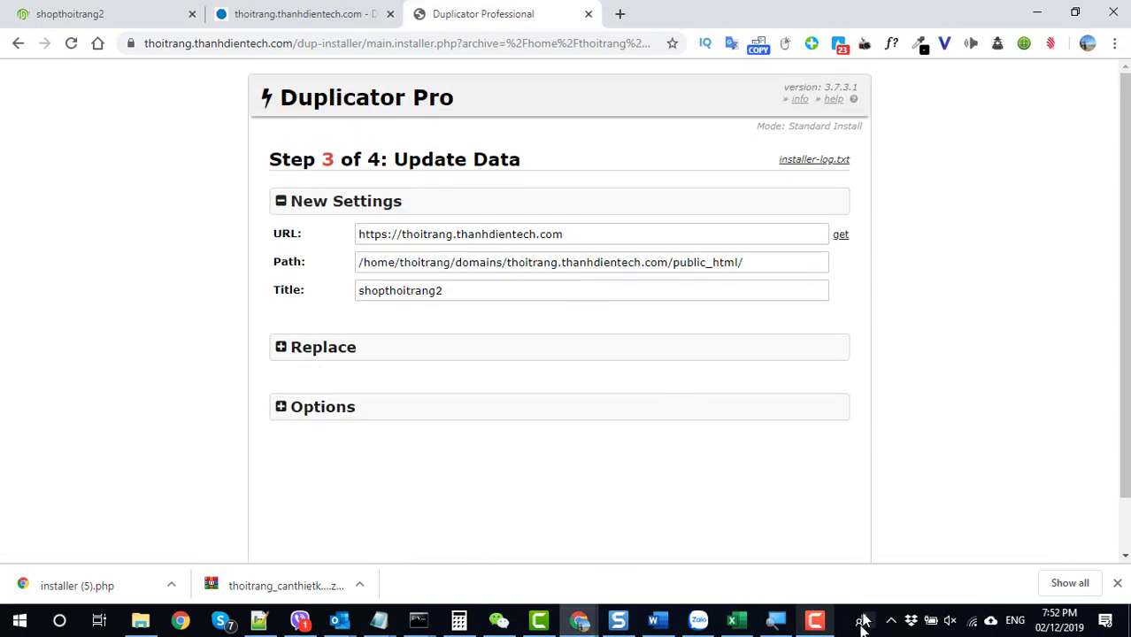
# Step: Replace the title shopthoitrang2 with 'Shop thời trang online' and expand the Options section
pyautogui.click(815, 619)
pyautogui.click(1051, 543)
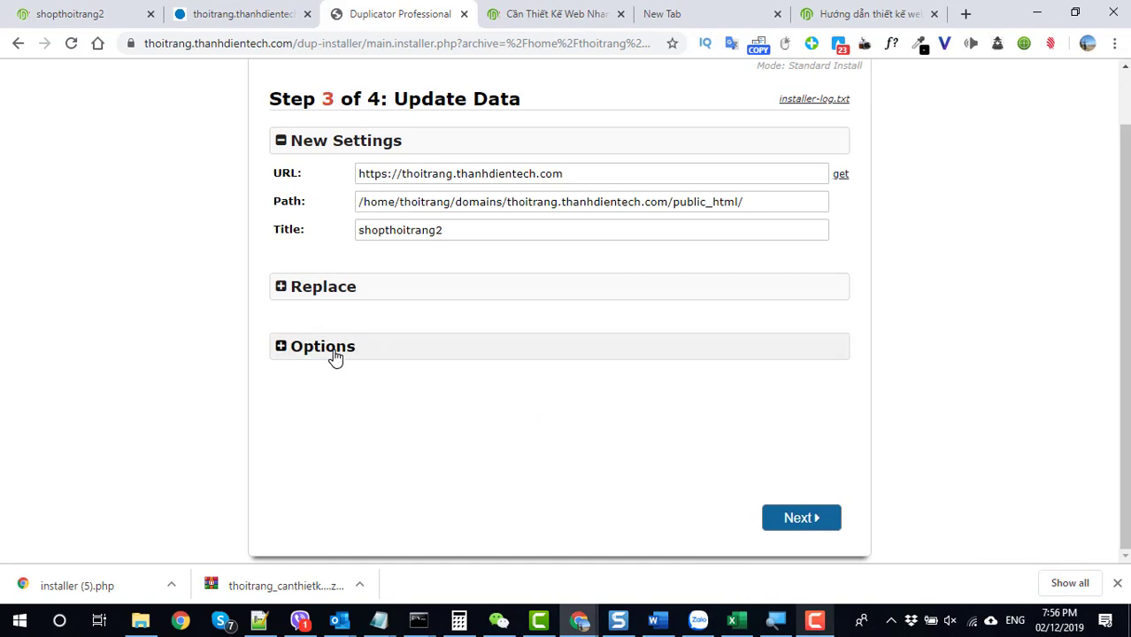
pyautogui.click(468, 231)
pyautogui.moveTo(467, 231); pyautogui.dragTo(315, 242)
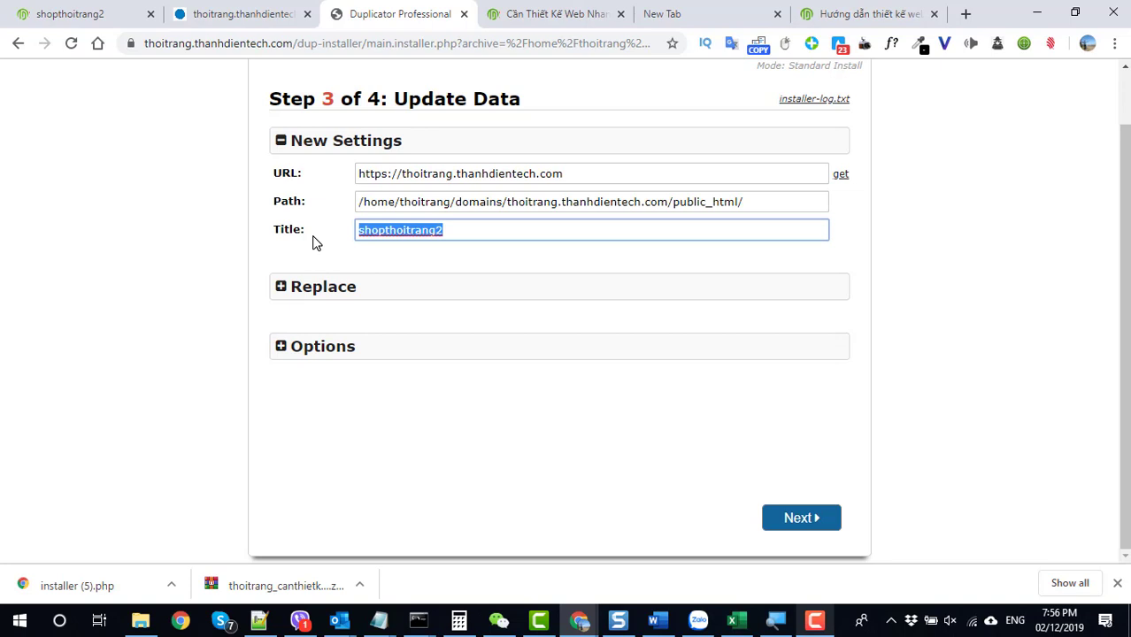
pyautogui.press('BackSpace')
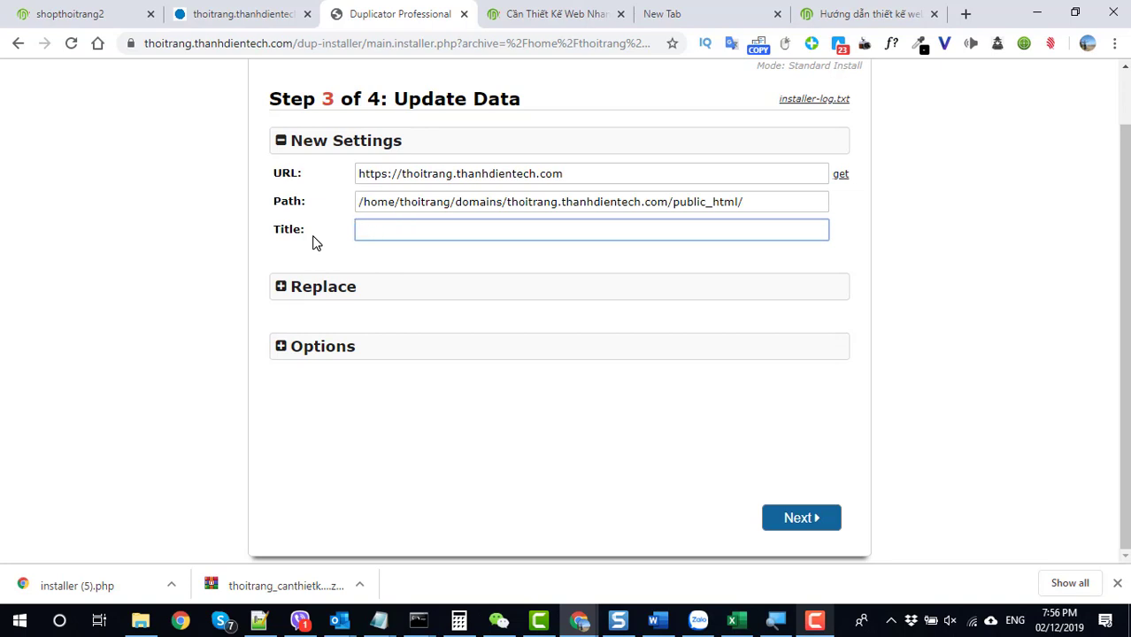
pyautogui.write('MUTho')
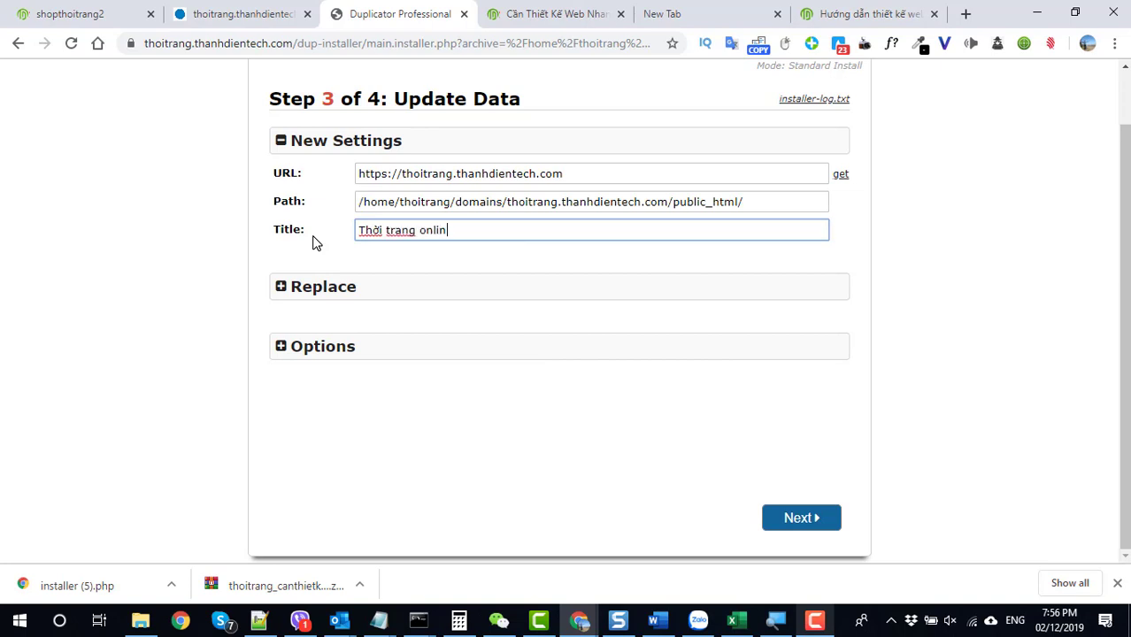
pyautogui.click(359, 230)
pyautogui.write('Sh')
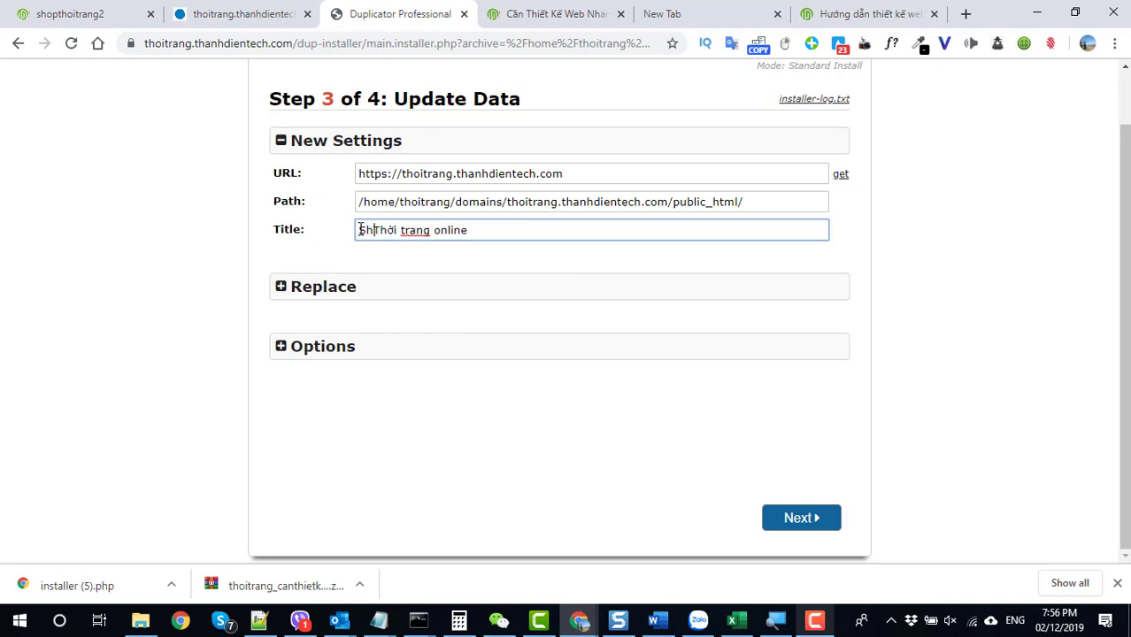
pyautogui.write('op')
pyautogui.press('Delete')
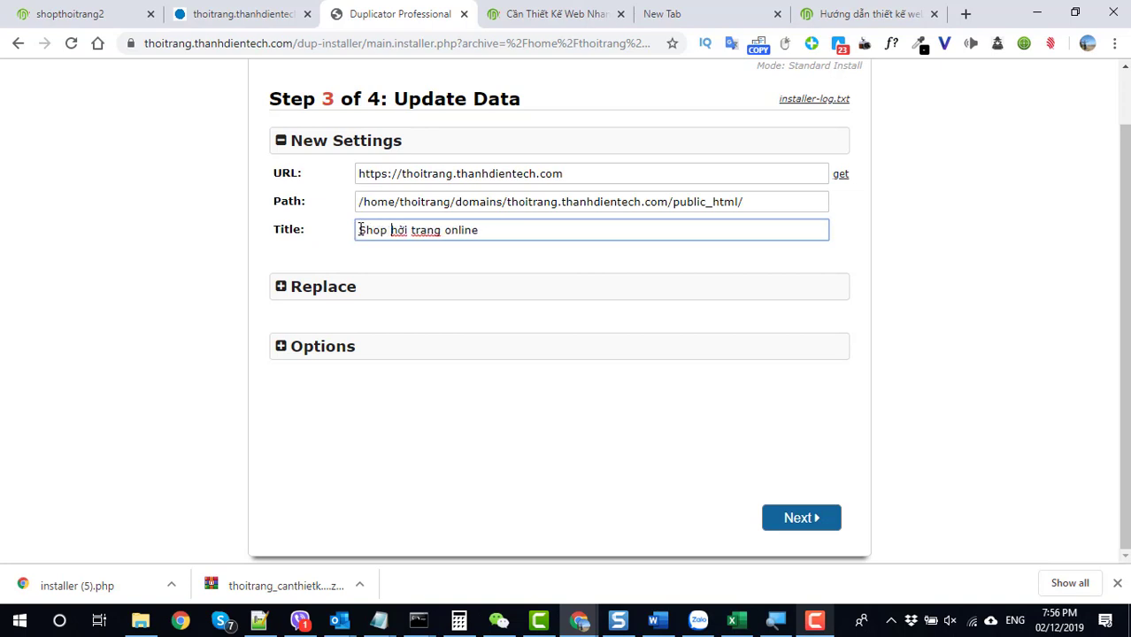
pyautogui.write('t')
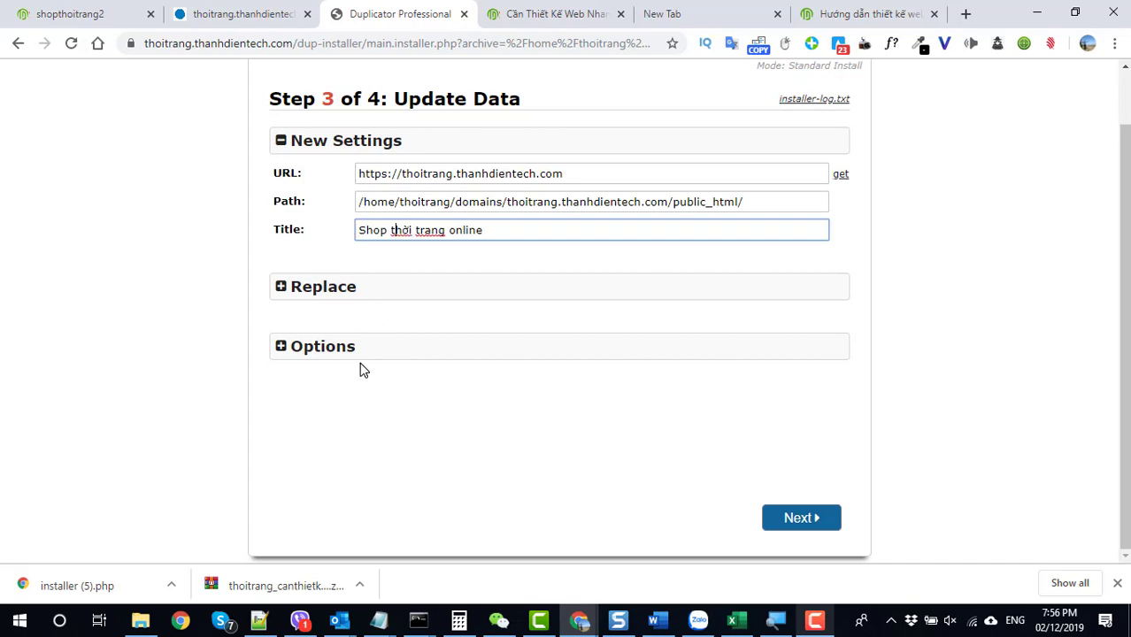
pyautogui.click(343, 359)
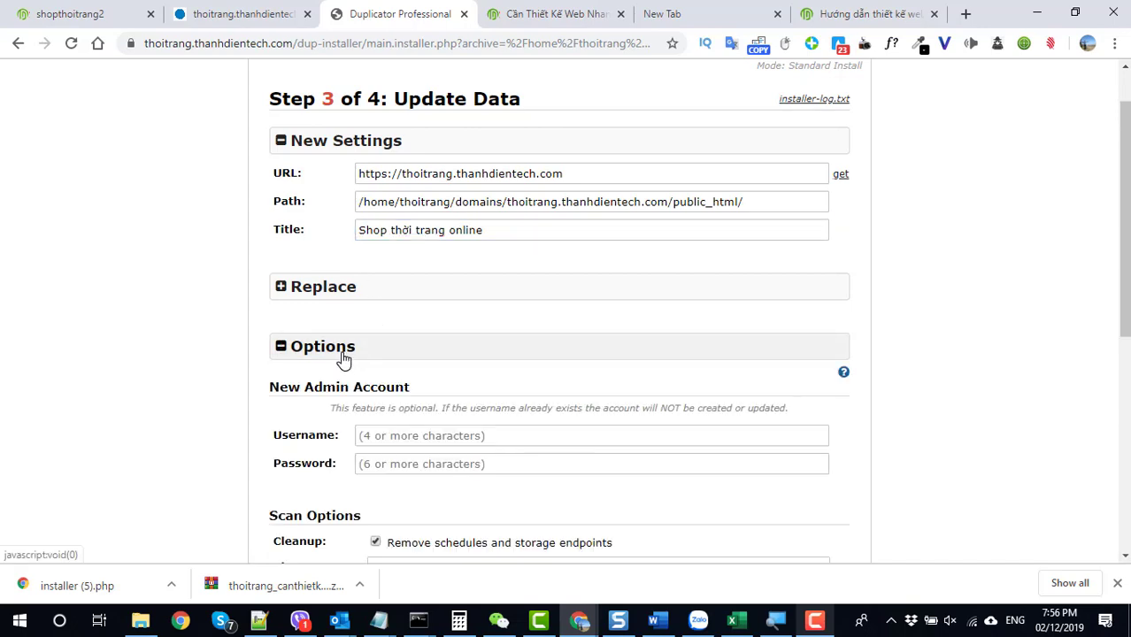
# Step: Enter the new admin account's username and a strong password under New Admin Account
pyautogui.scroll(-4, 394, 402)
pyautogui.scroll(-2, 395, 402)
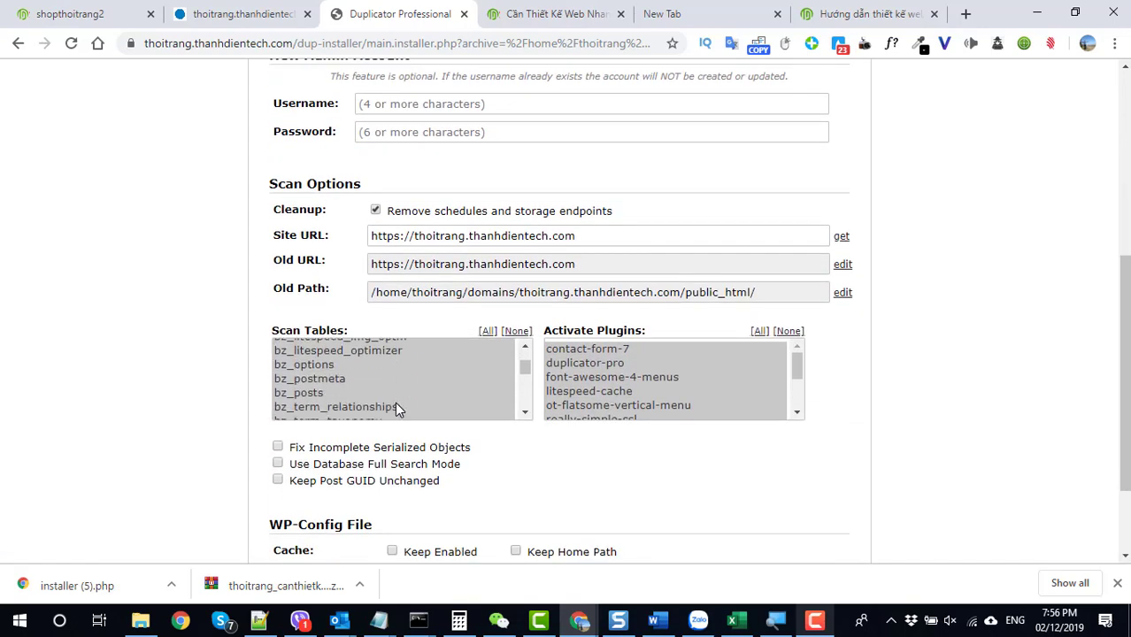
pyautogui.scroll(2, 394, 402)
pyautogui.scroll(3, 417, 345)
pyautogui.click(418, 352)
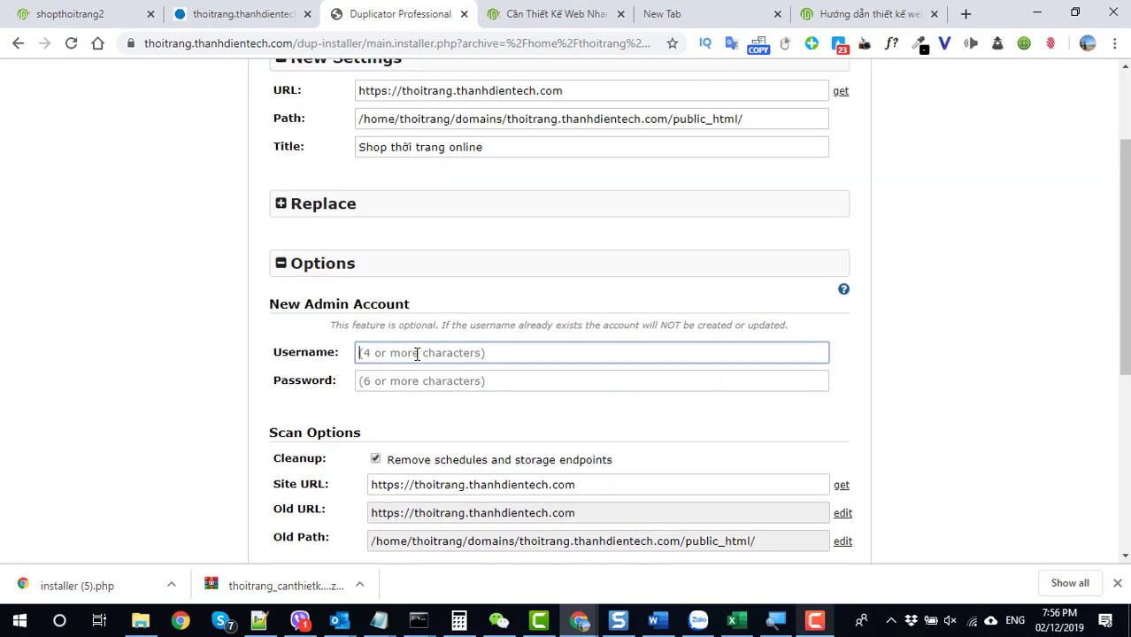
pyautogui.scroll(-2, 415, 385)
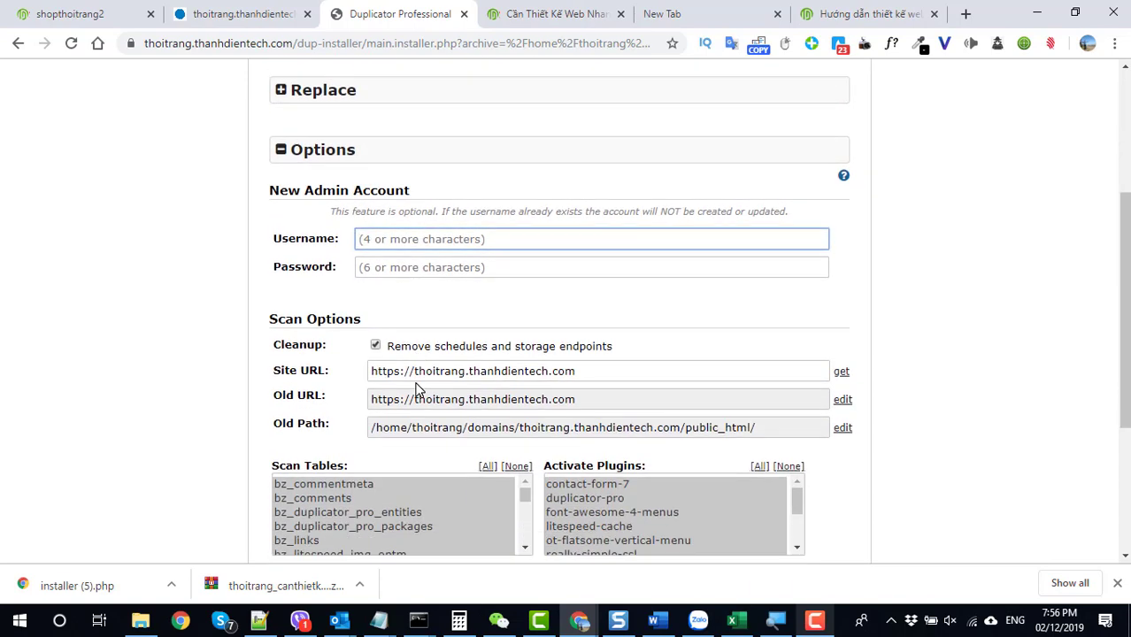
pyautogui.scroll(-1, 418, 389)
pyautogui.scroll(3, 418, 392)
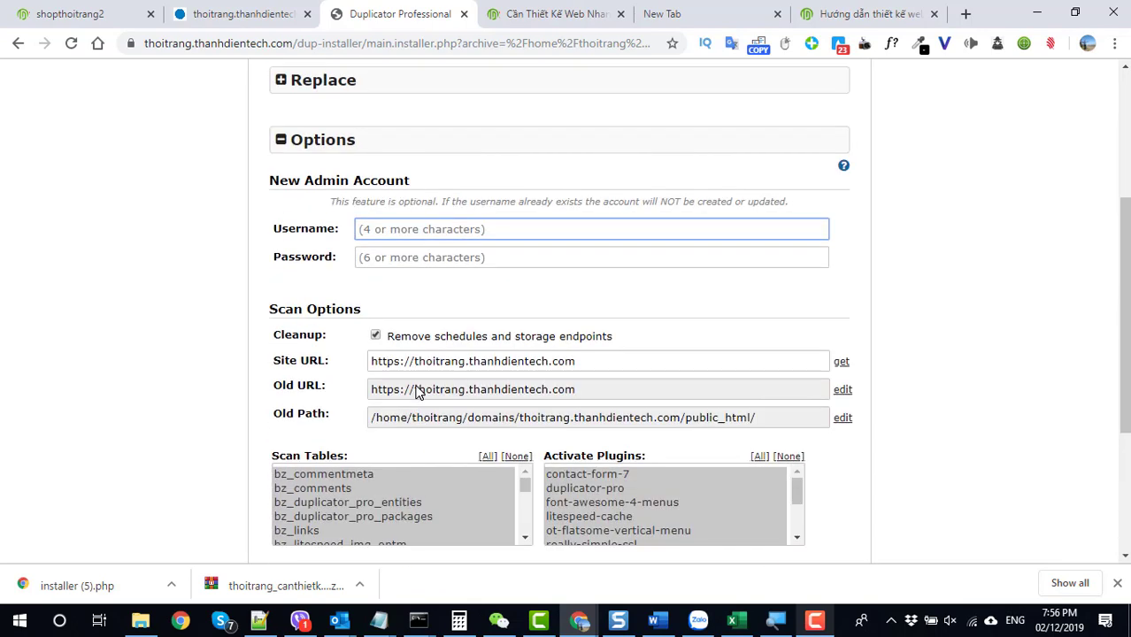
pyautogui.click(391, 255)
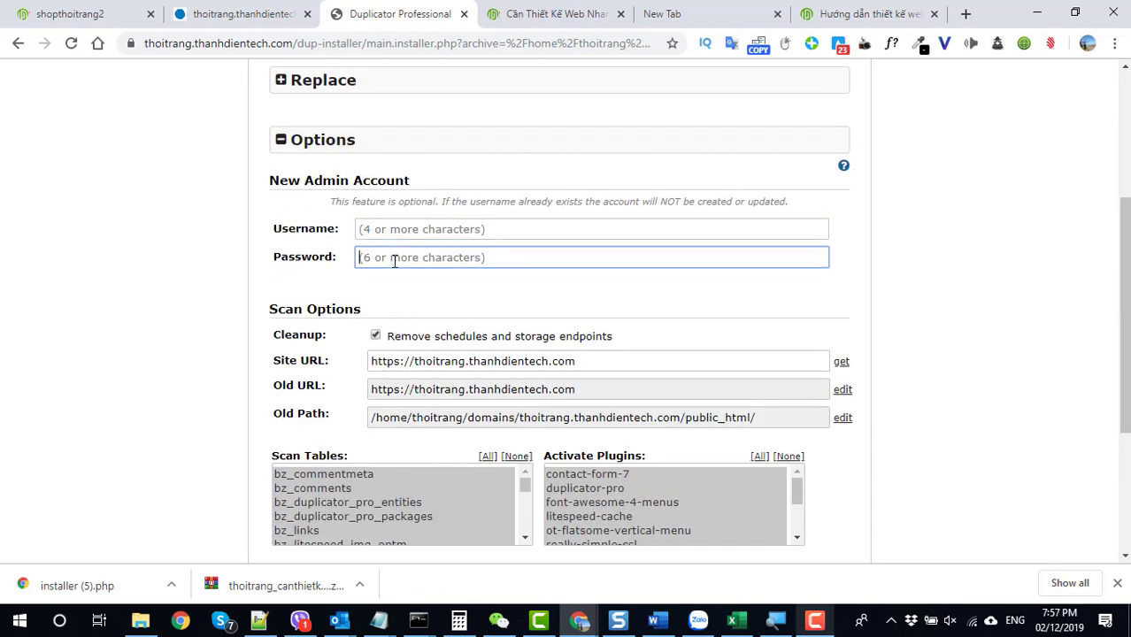
pyautogui.scroll(2, 392, 330)
pyautogui.scroll(-2, 392, 330)
pyautogui.click(399, 231)
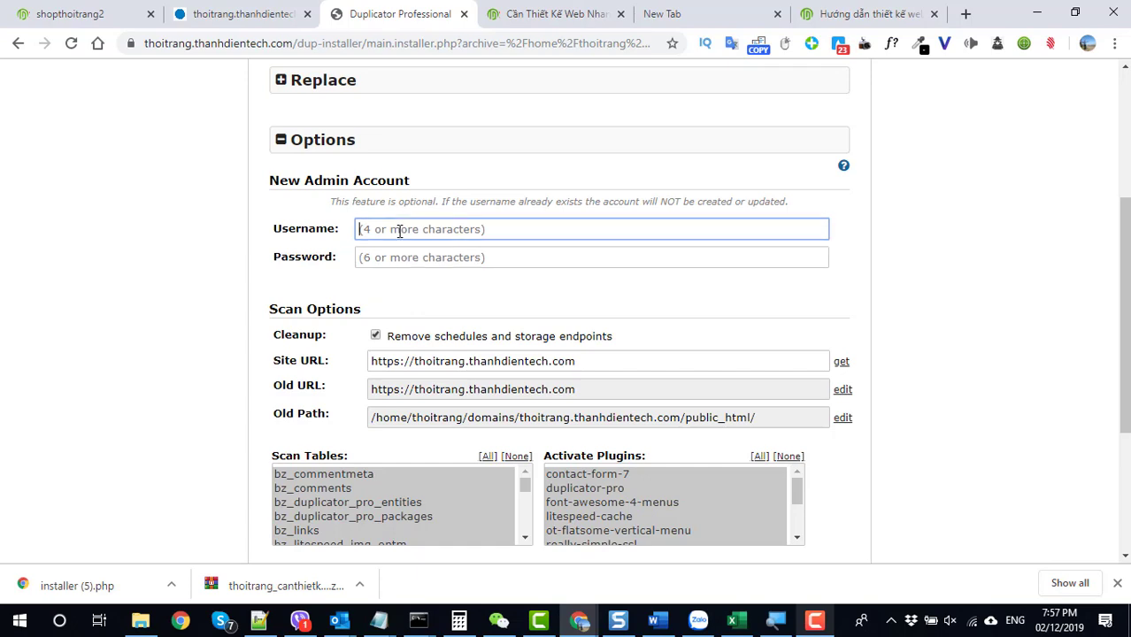
pyautogui.scroll(-2, 454, 328)
pyautogui.scroll(-5, 457, 345)
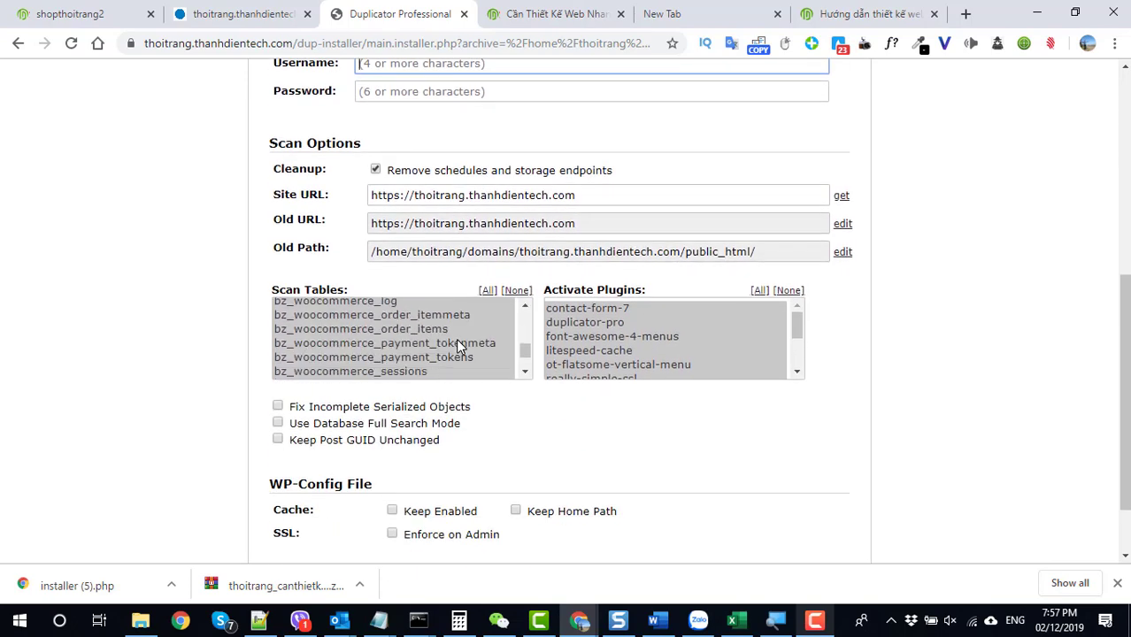
pyautogui.scroll(5, 457, 345)
pyautogui.scroll(4, 457, 345)
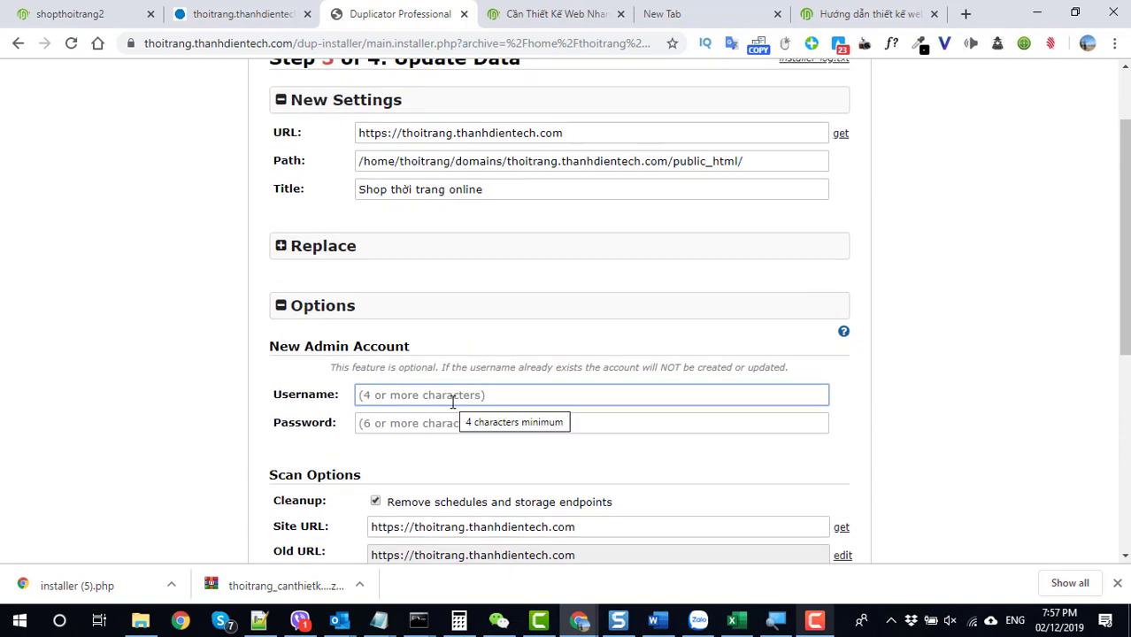
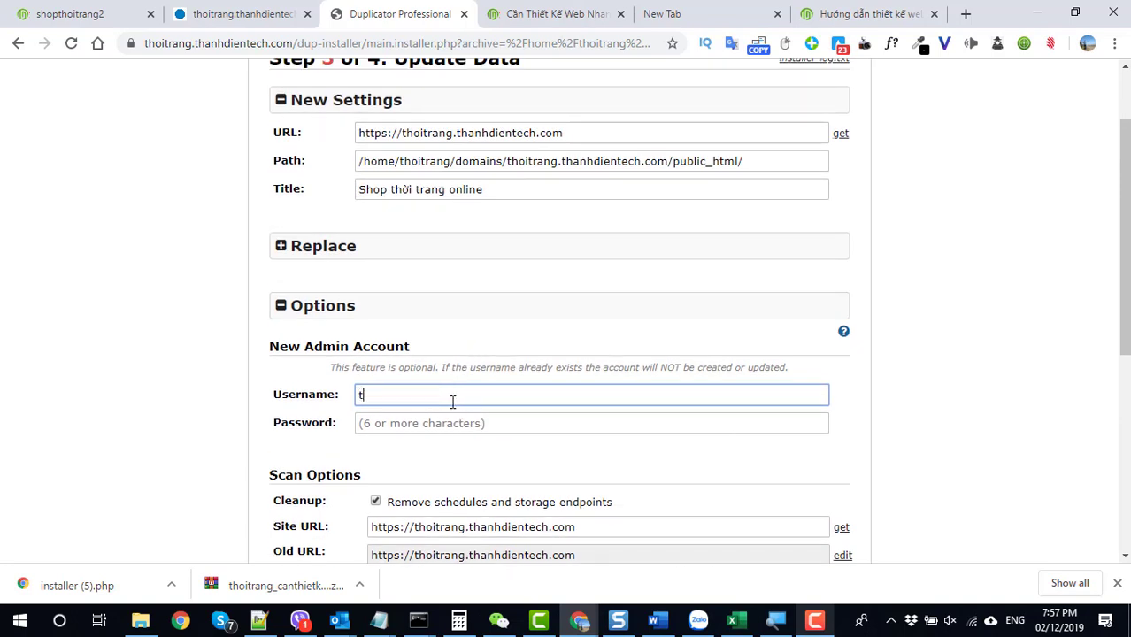
pyautogui.press('Tab')
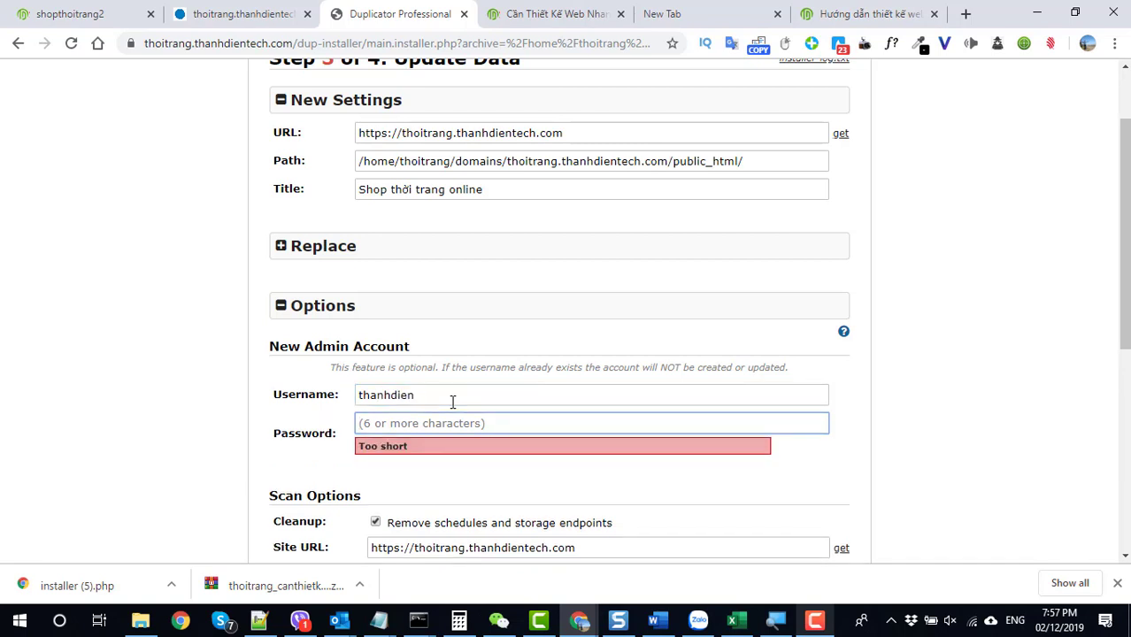
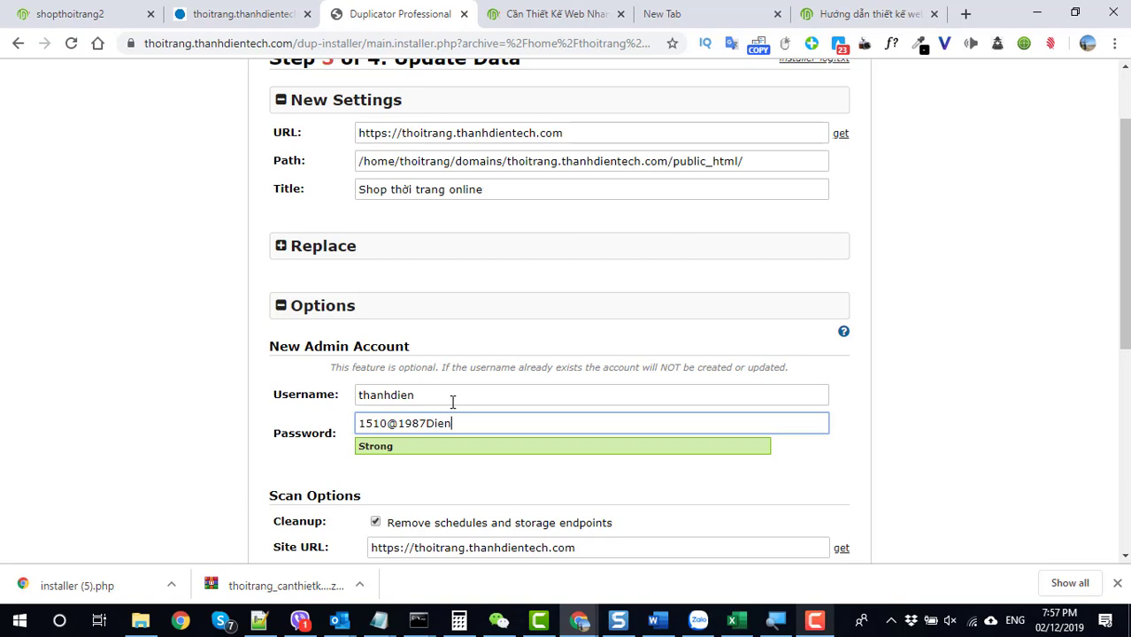
pyautogui.click(420, 460)
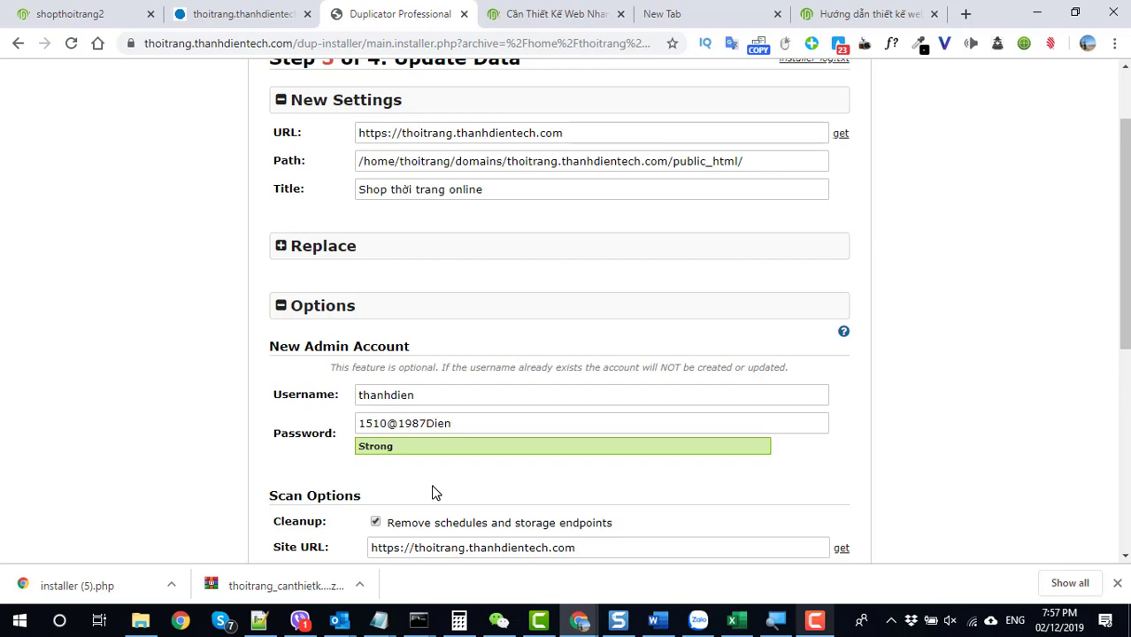
pyautogui.click(400, 423)
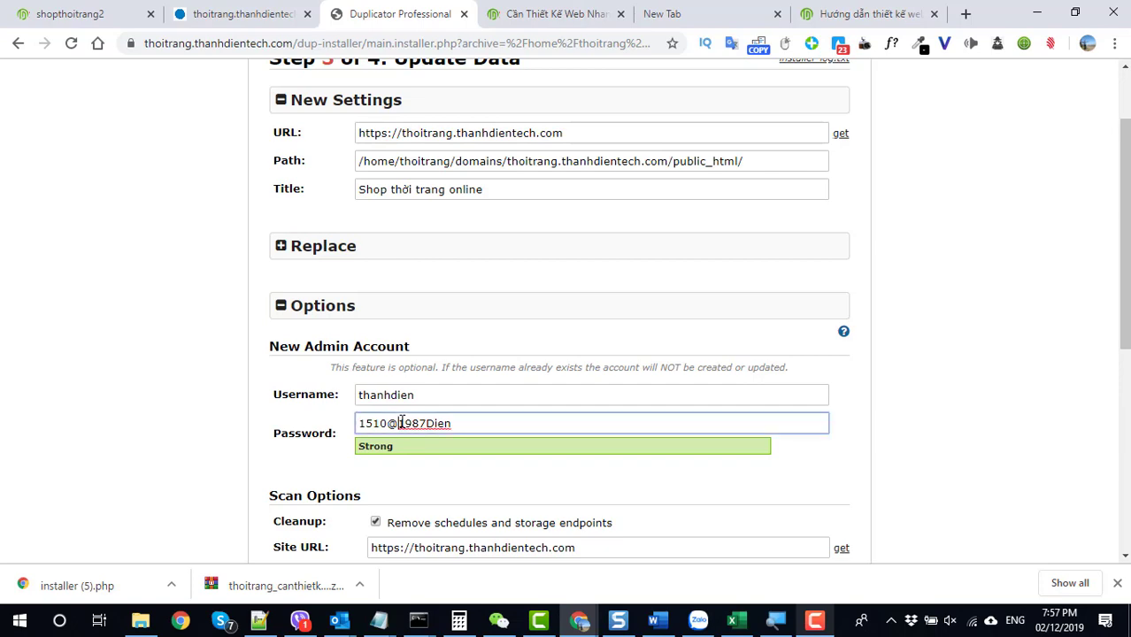
pyautogui.scroll(-2, 482, 430)
pyautogui.scroll(-2, 515, 480)
pyautogui.scroll(1, 513, 482)
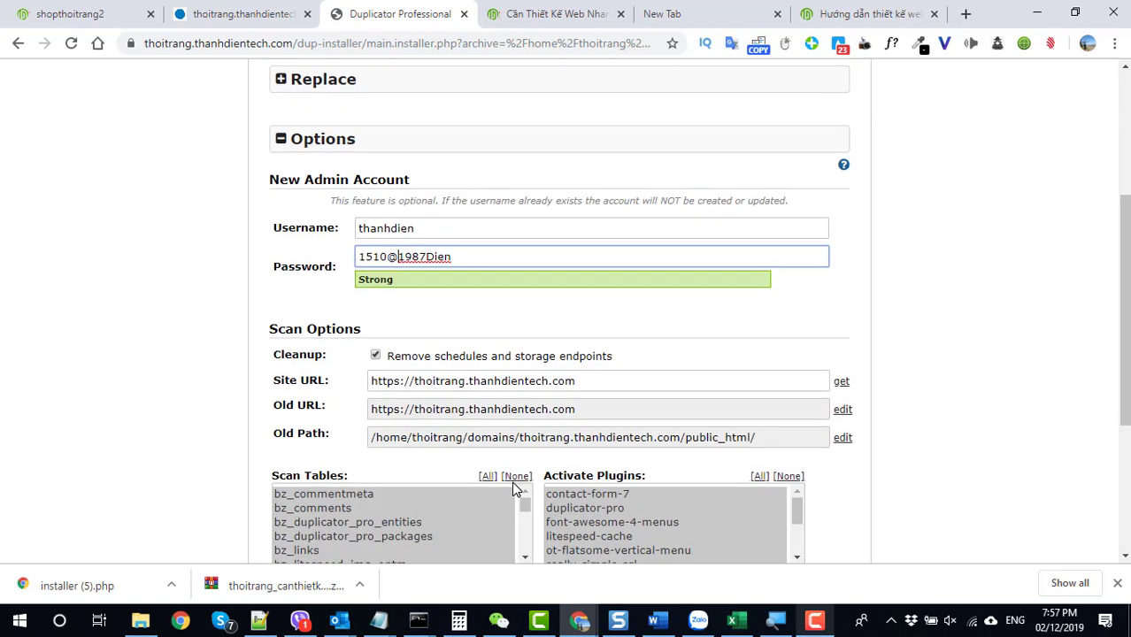
pyautogui.scroll(-3, 513, 485)
pyautogui.scroll(3, 513, 483)
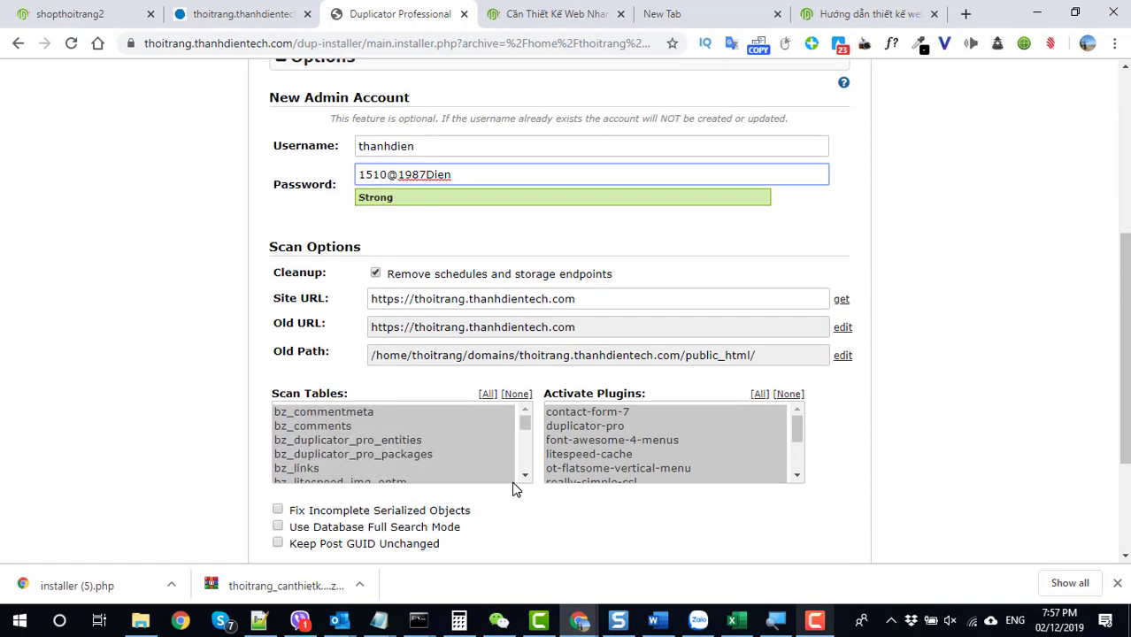
pyautogui.scroll(1, 516, 489)
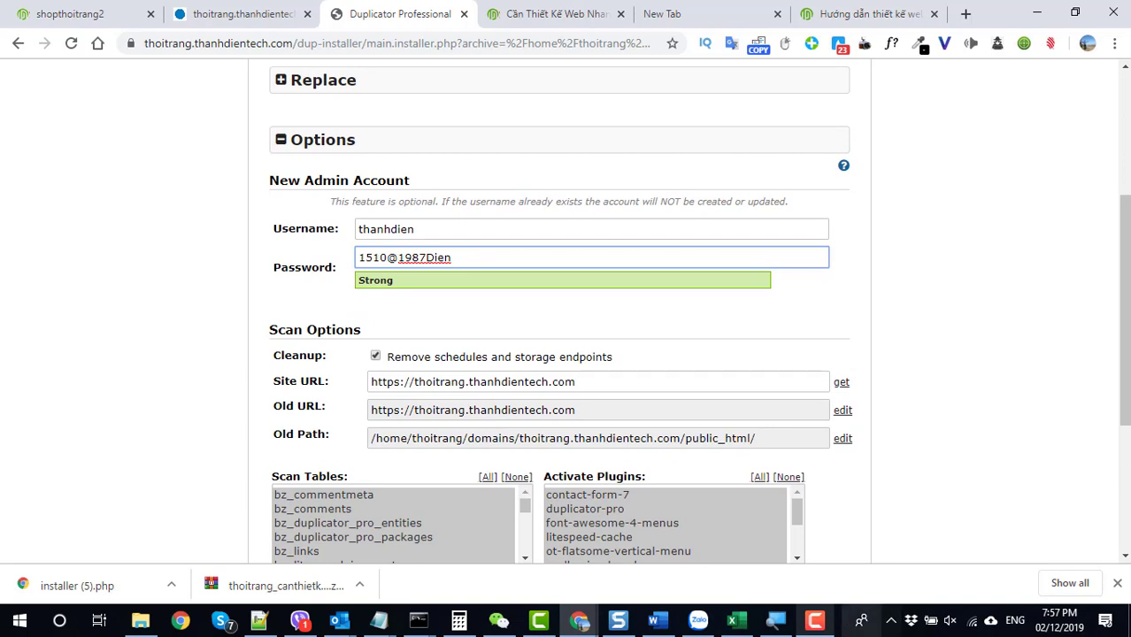
pyautogui.click(826, 621)
pyautogui.click(829, 623)
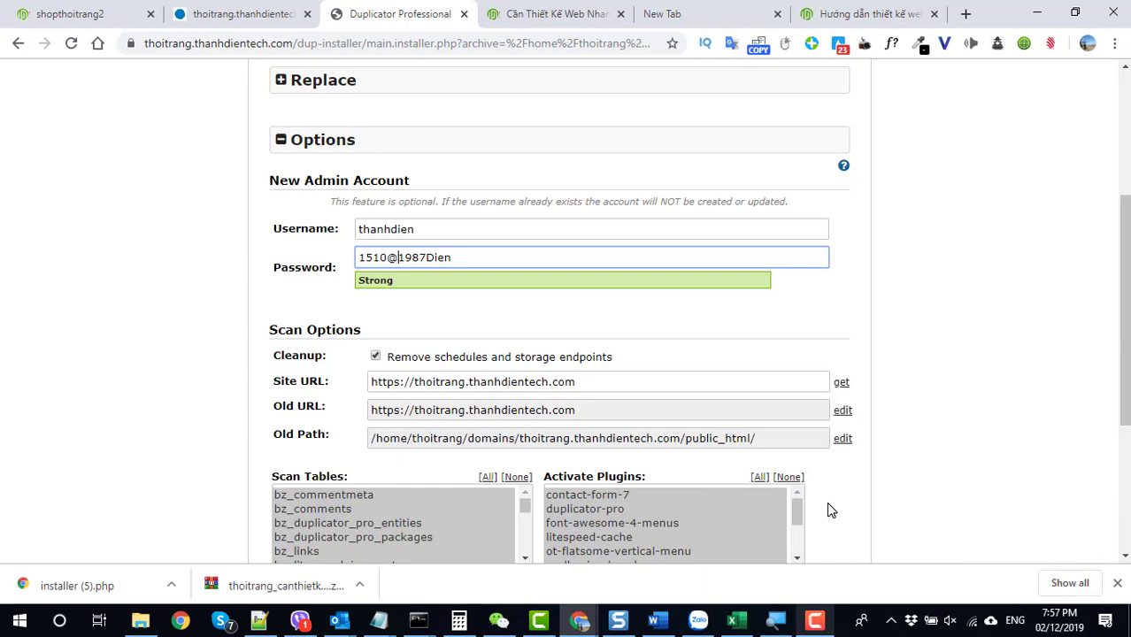
pyautogui.scroll(-3, 826, 501)
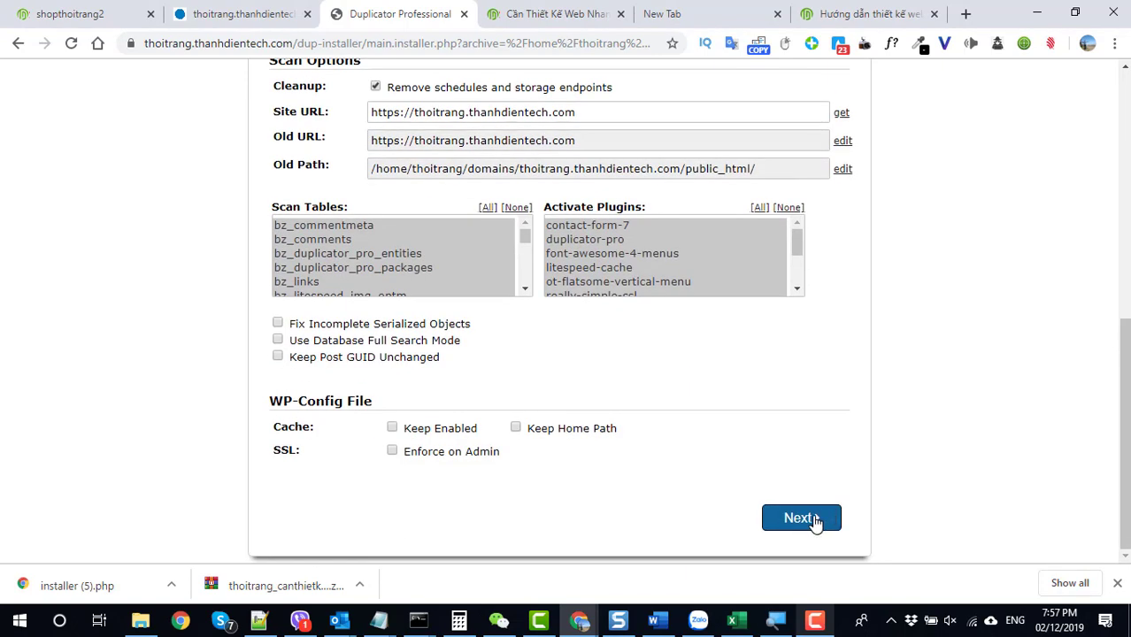
# Step: Finish Step 4 and log in to the restored site with the new admin username and password
pyautogui.click(814, 522)
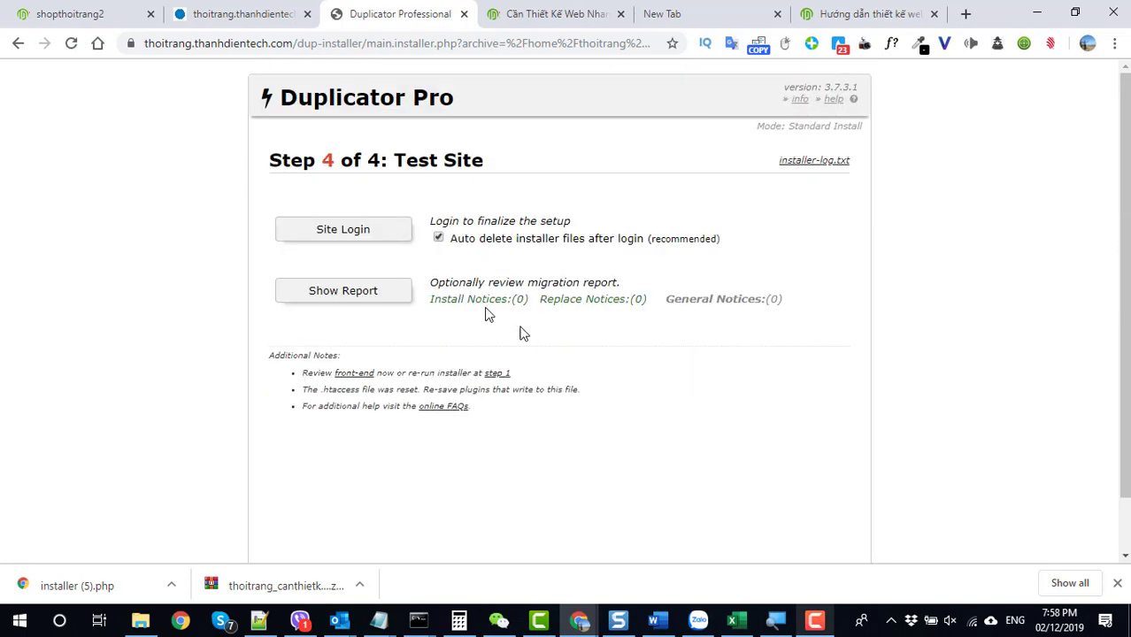
pyautogui.click(345, 234)
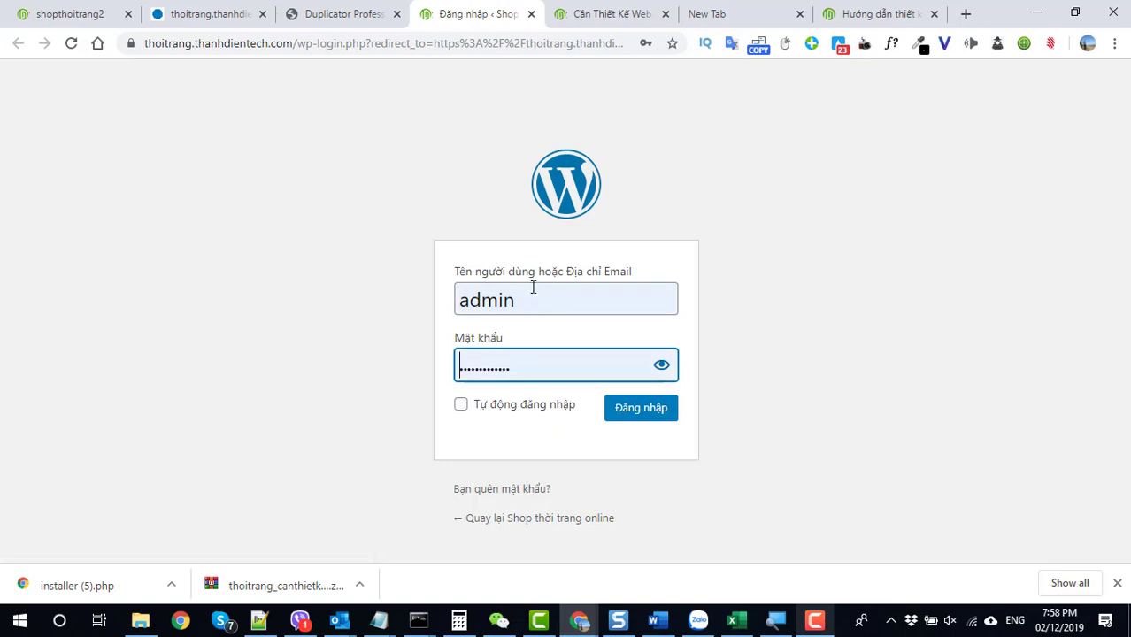
pyautogui.click(534, 293)
pyautogui.moveTo(535, 293); pyautogui.dragTo(407, 302)
pyautogui.write('thanhdien')
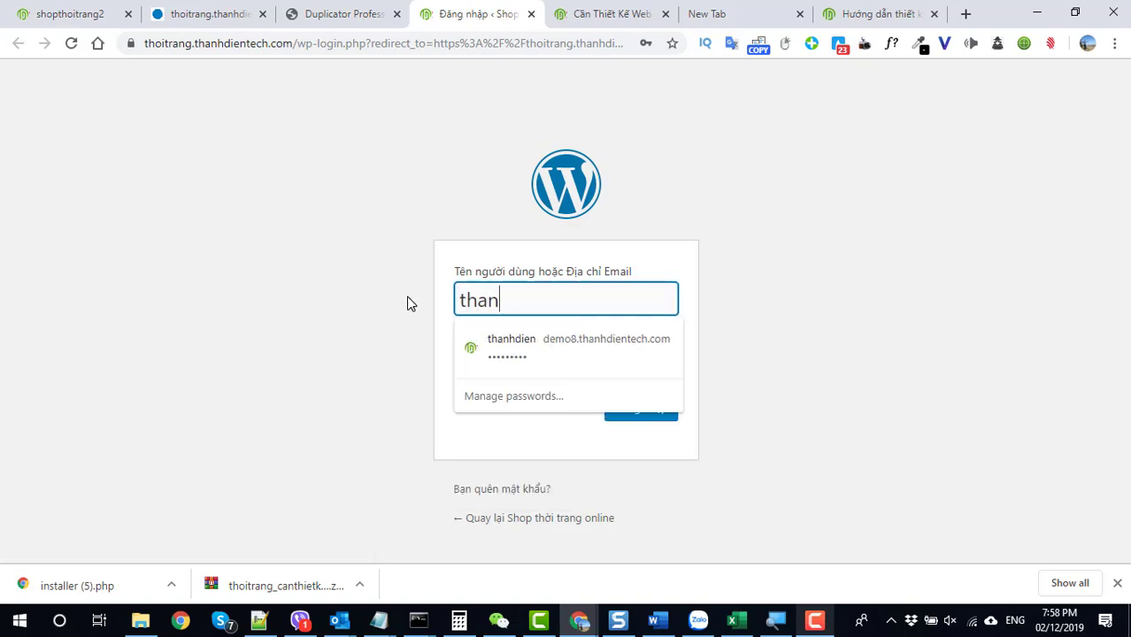
pyautogui.press('Tab')
pyautogui.write('•••••••••')
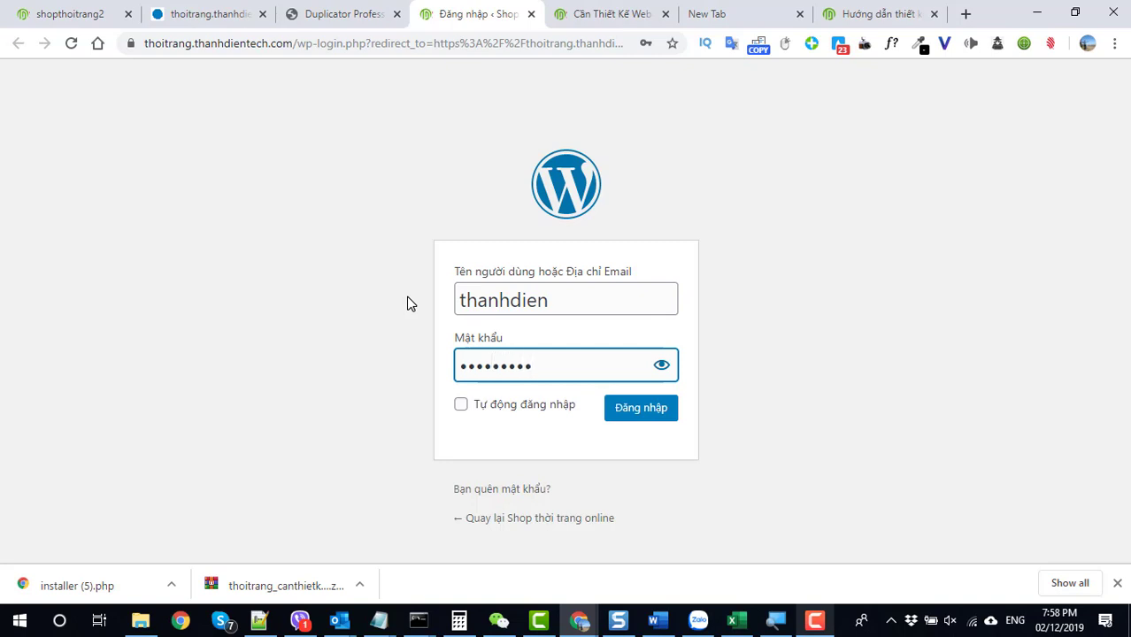
pyautogui.write('••••')
pyautogui.press('Return')
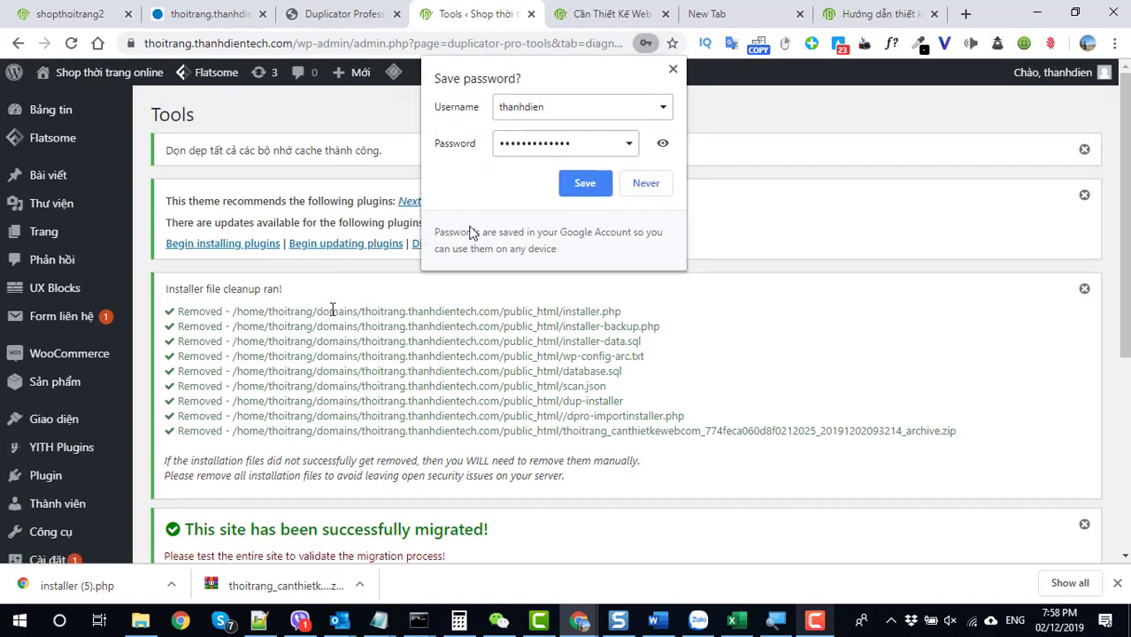
# Step: Save the login password in Chrome and open the Thành viên (Users) list
pyautogui.click(594, 184)
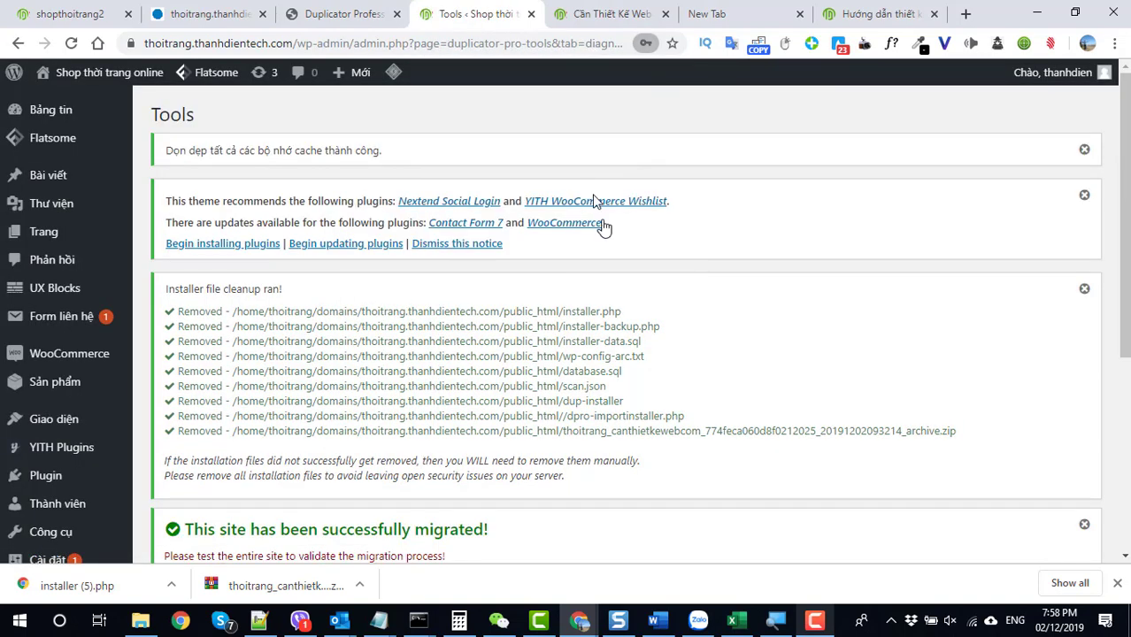
pyautogui.scroll(-4, 251, 321)
pyautogui.scroll(5, 252, 321)
pyautogui.scroll(-5, 252, 323)
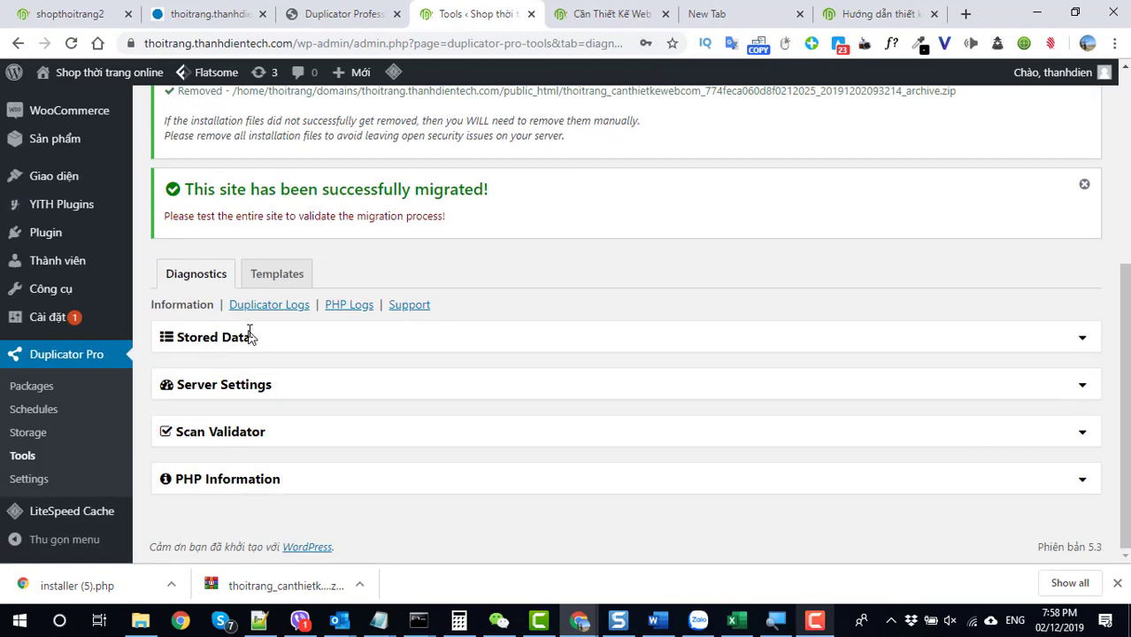
pyautogui.scroll(5, 249, 335)
pyautogui.scroll(-4, 244, 336)
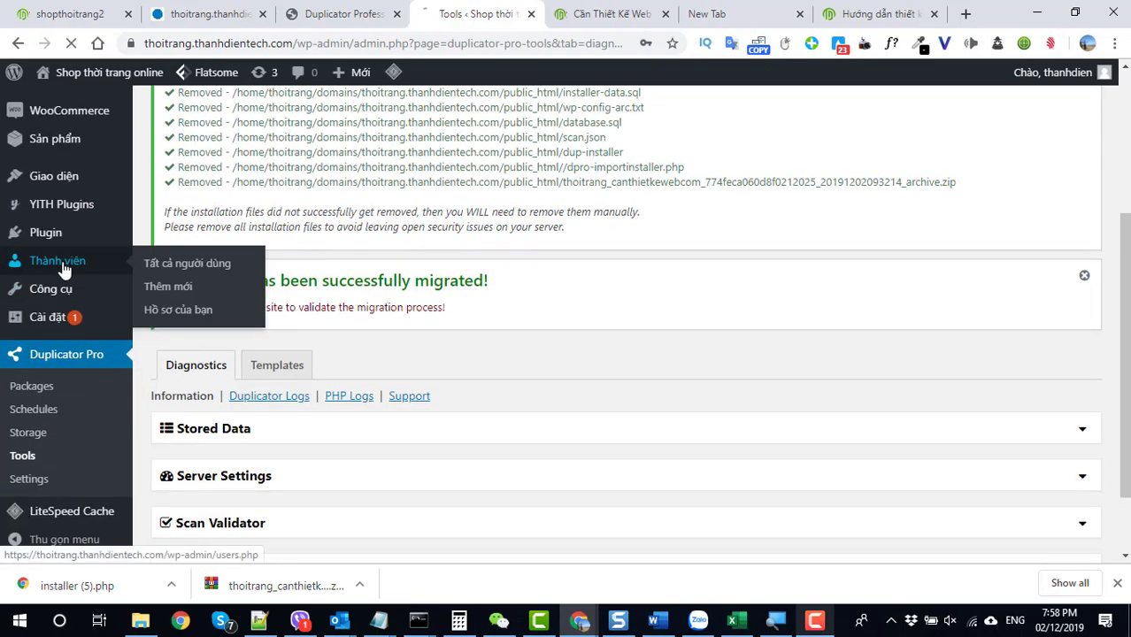
pyautogui.click(63, 267)
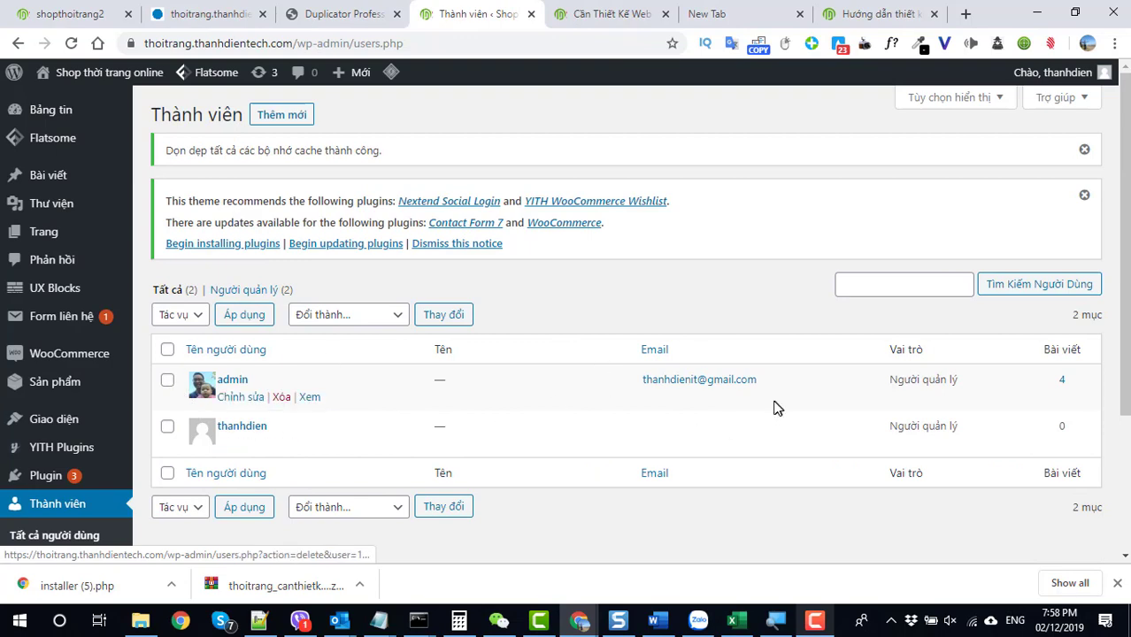
pyautogui.scroll(-3, 775, 404)
pyautogui.scroll(3, 770, 416)
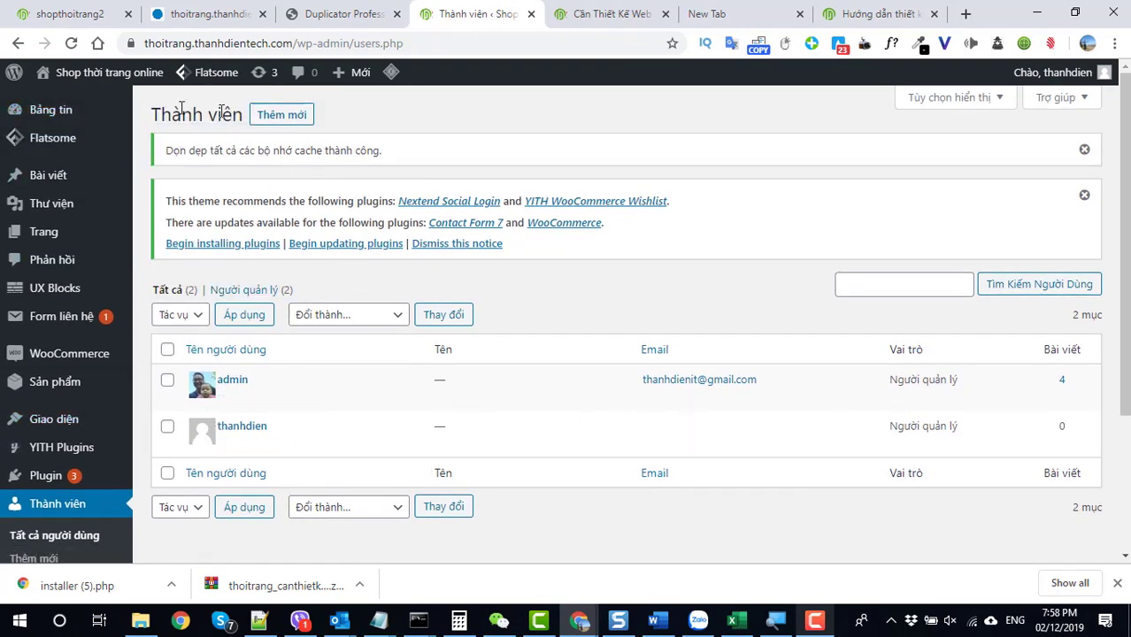
# Step: Open the site's Xem trang front-end link in a new tab
pyautogui.moveTo(92, 78)
pyautogui.rightClick(90, 101)
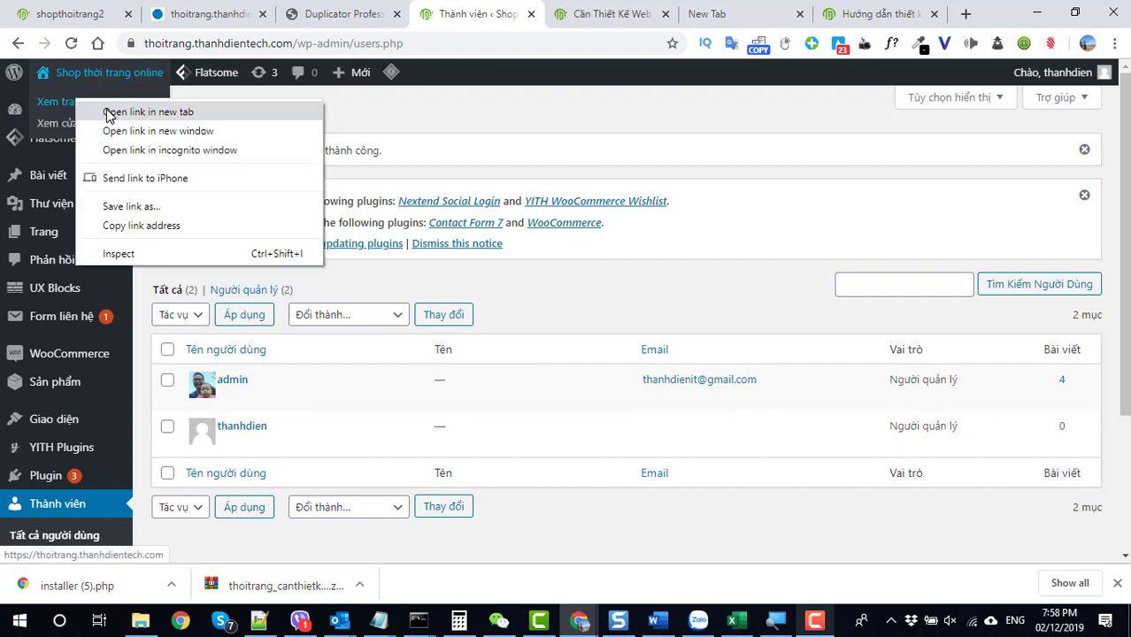
pyautogui.click(115, 111)
pyautogui.click(533, 16)
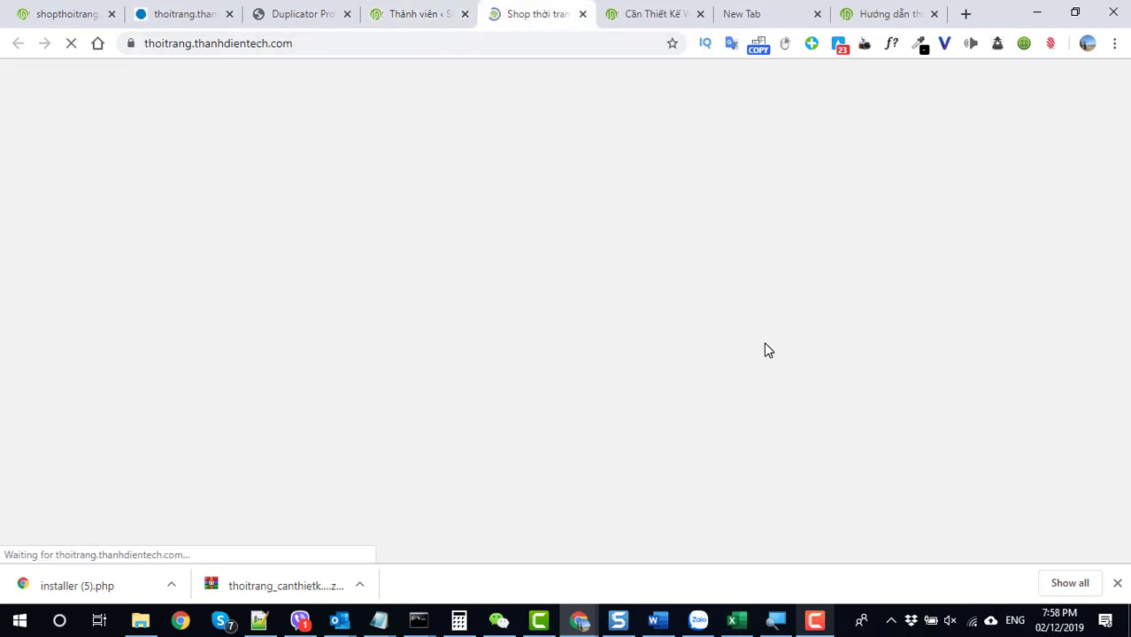
# Step: Scroll through the shop homepage, checking its banners, products and footer
pyautogui.scroll(-3, 764, 342)
pyautogui.scroll(-5, 764, 342)
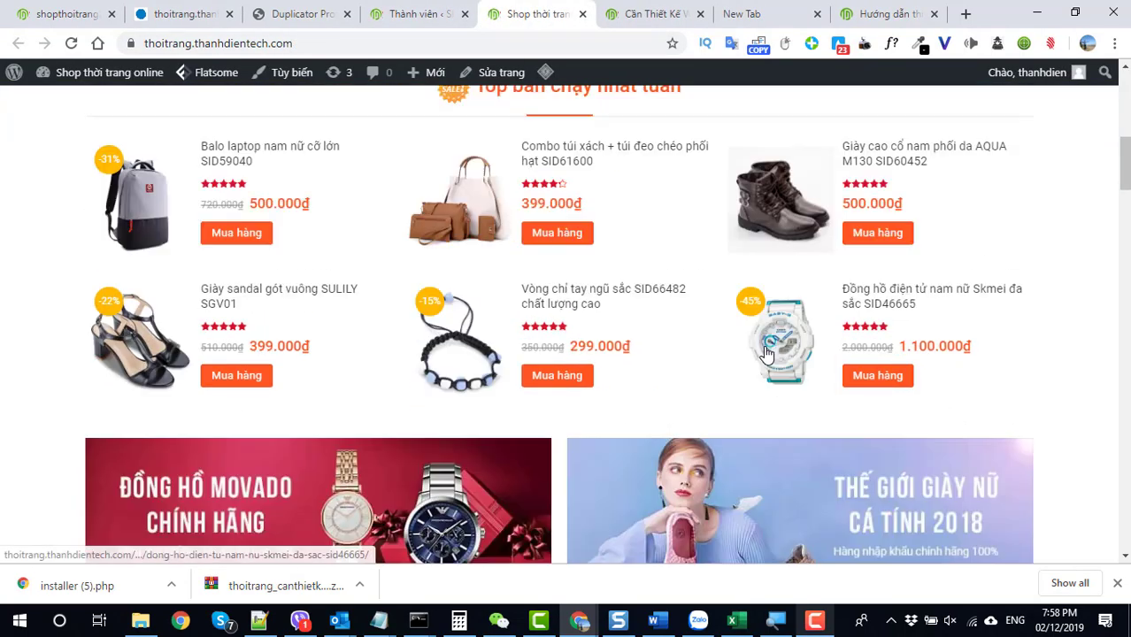
pyautogui.scroll(-3, 766, 353)
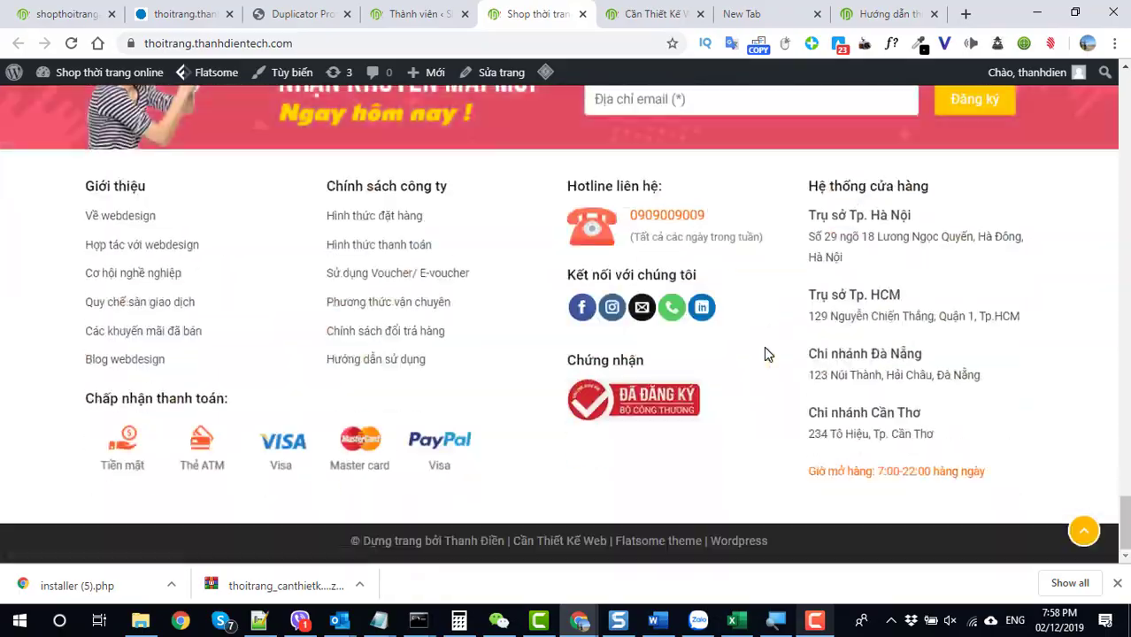
pyautogui.scroll(10, 766, 352)
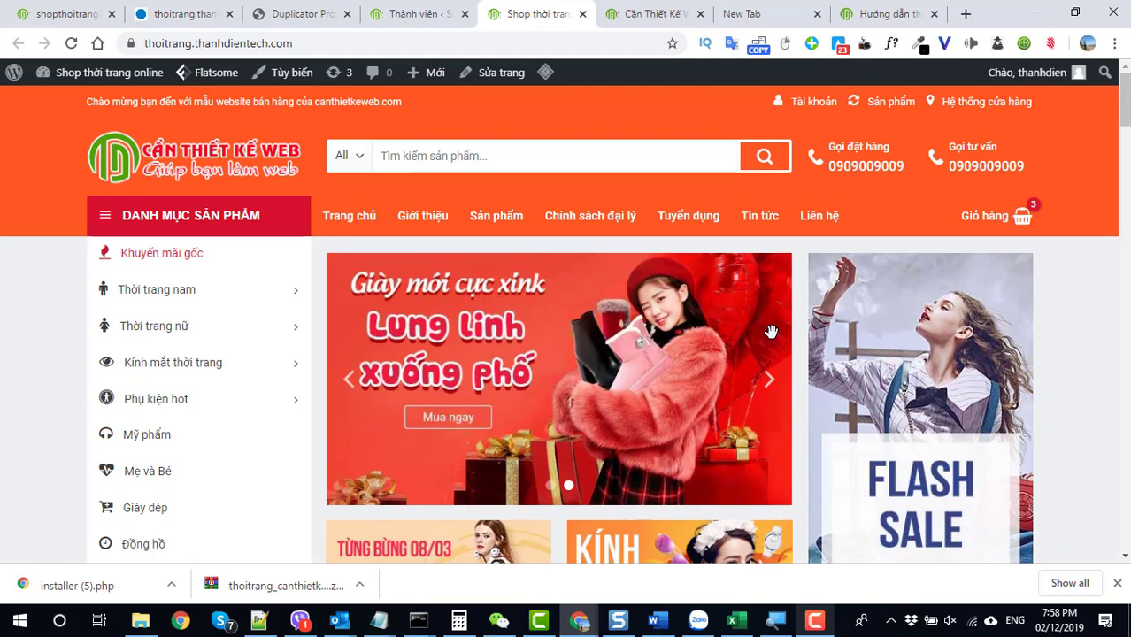
pyautogui.scroll(-10, 770, 331)
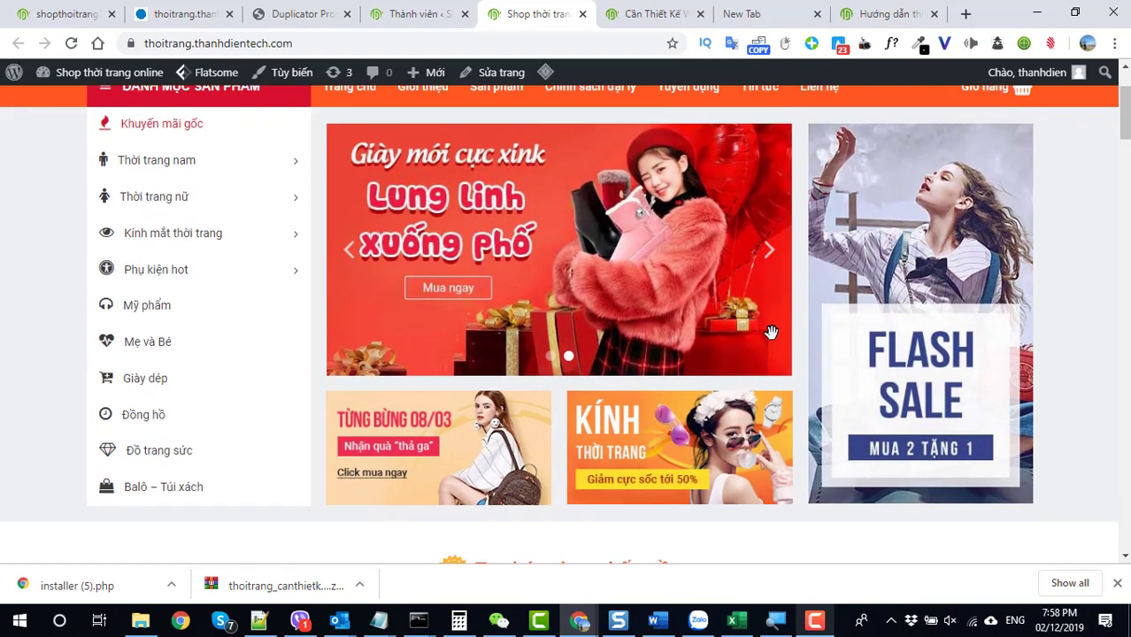
pyautogui.scroll(-10, 772, 340)
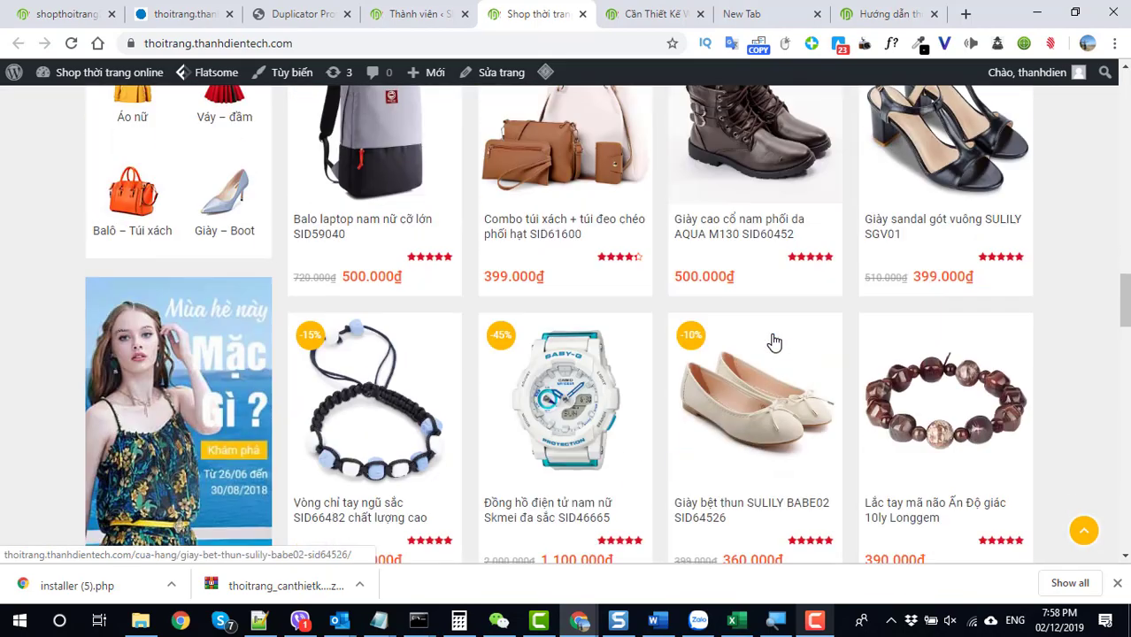
pyautogui.scroll(-8, 772, 345)
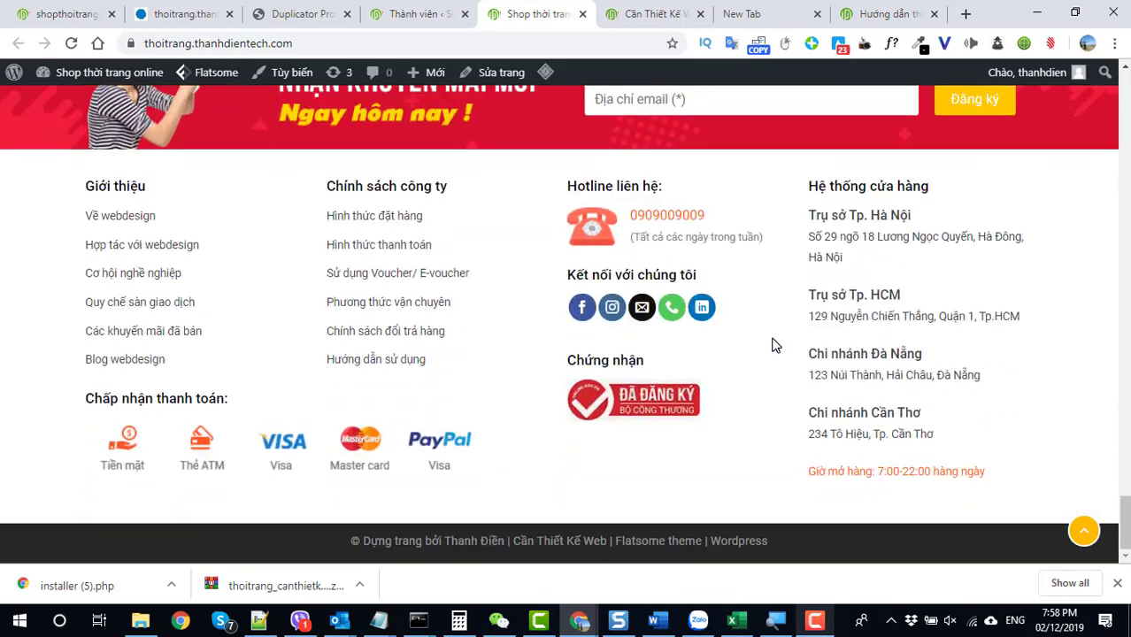
pyautogui.click(814, 619)
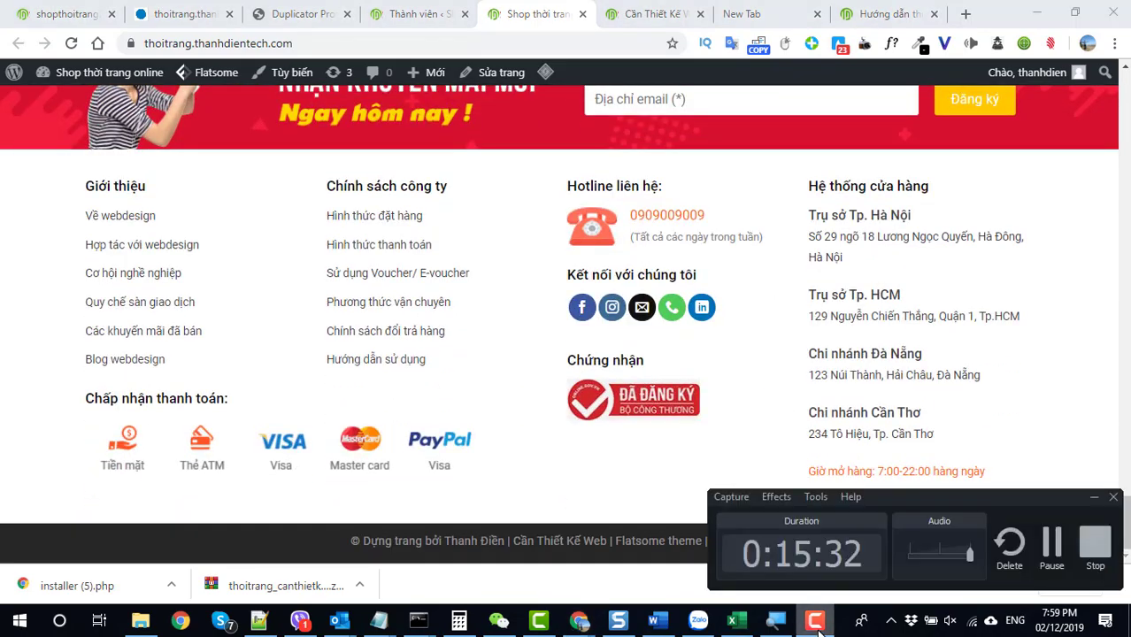
pyautogui.scroll(10, 522, 385)
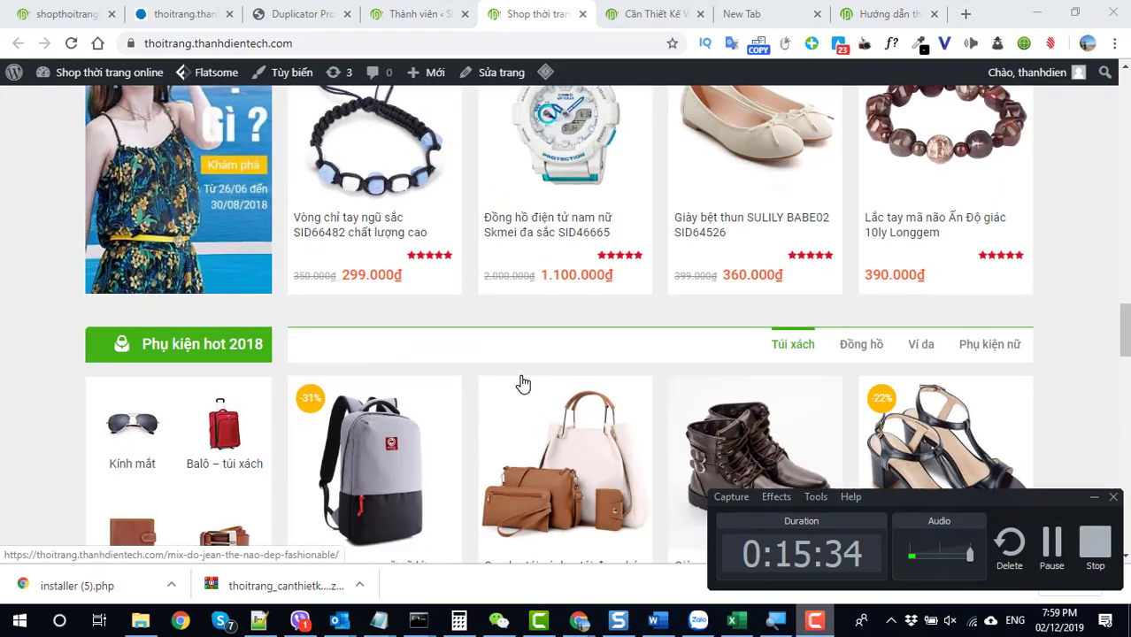
pyautogui.scroll(10, 522, 382)
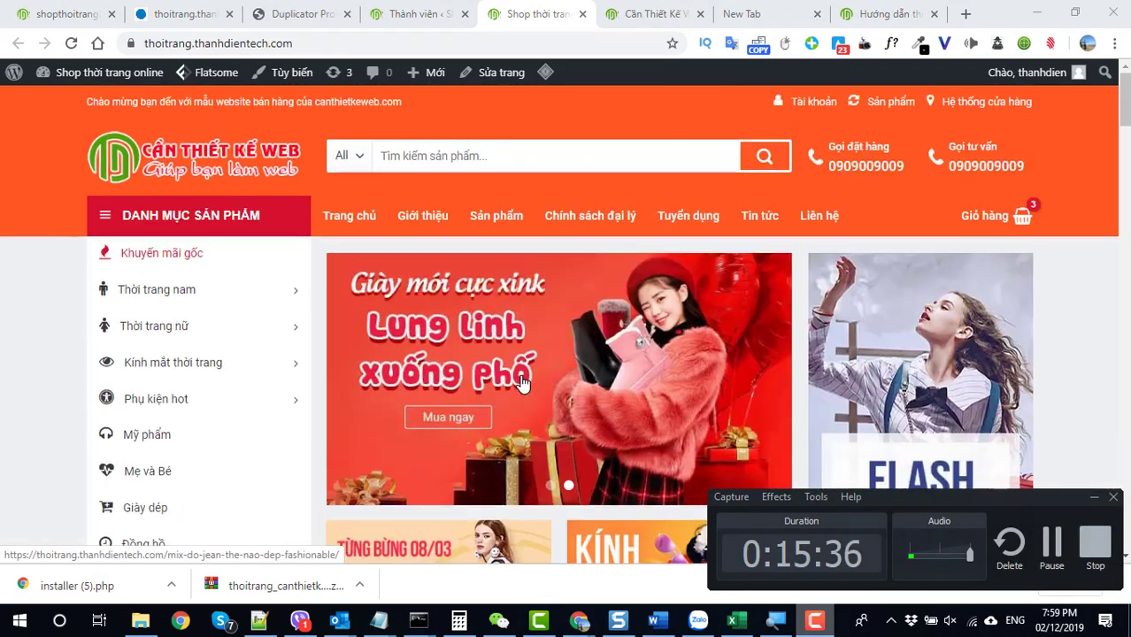